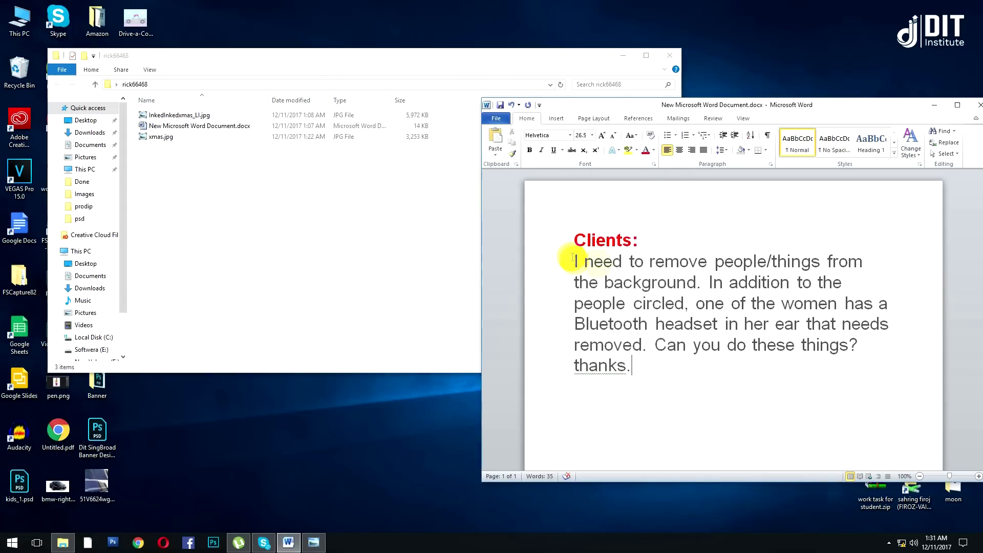
Preview xmas.jpg and the marked-up photo of people to remove, then open xmas.jpg in Photoshop.
double_click(160, 136)
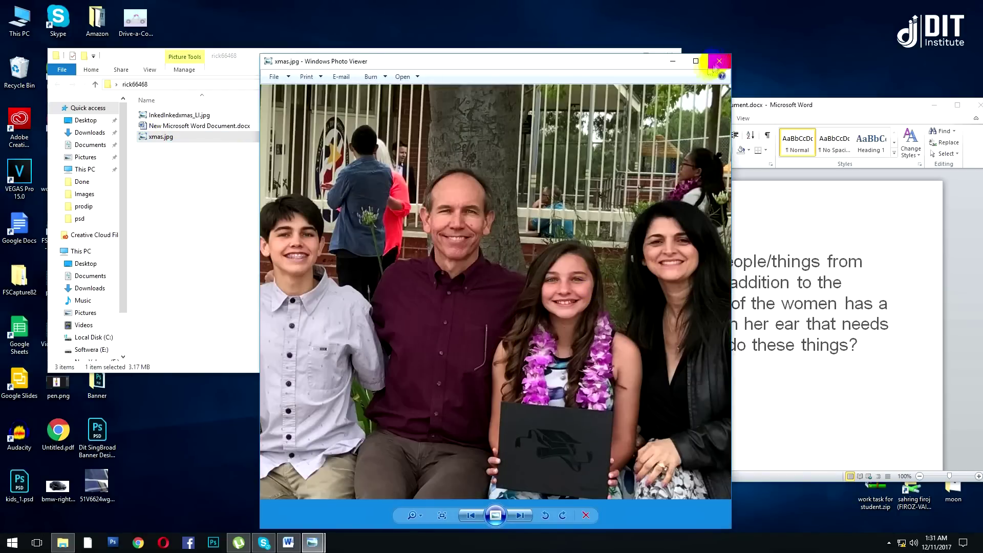
click(718, 62)
double_click(175, 115)
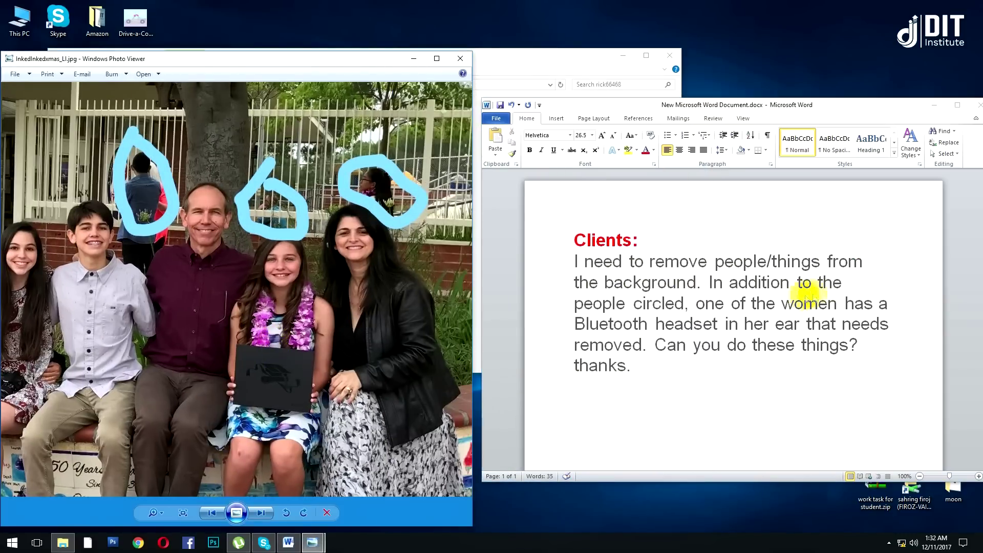
click(388, 310)
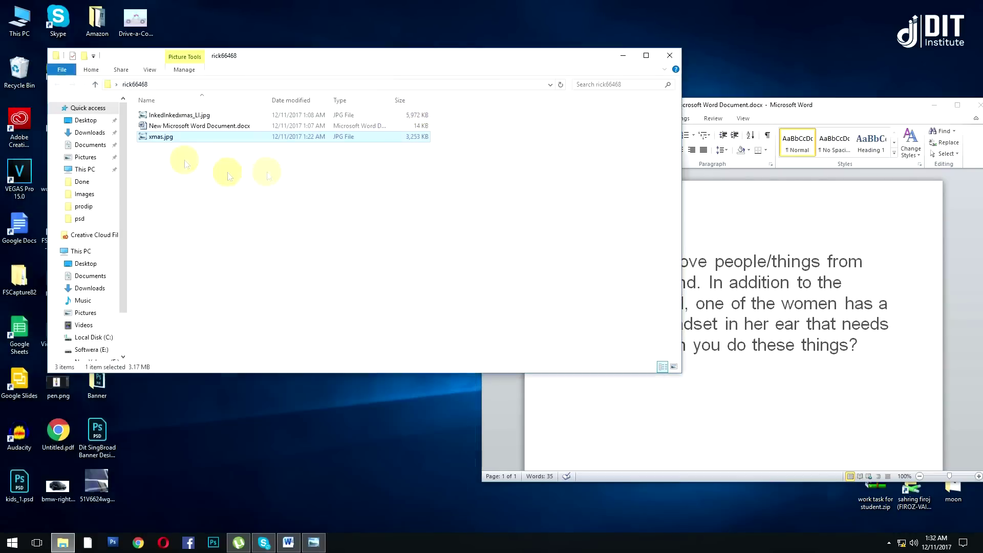
right_click(176, 136)
click(226, 193)
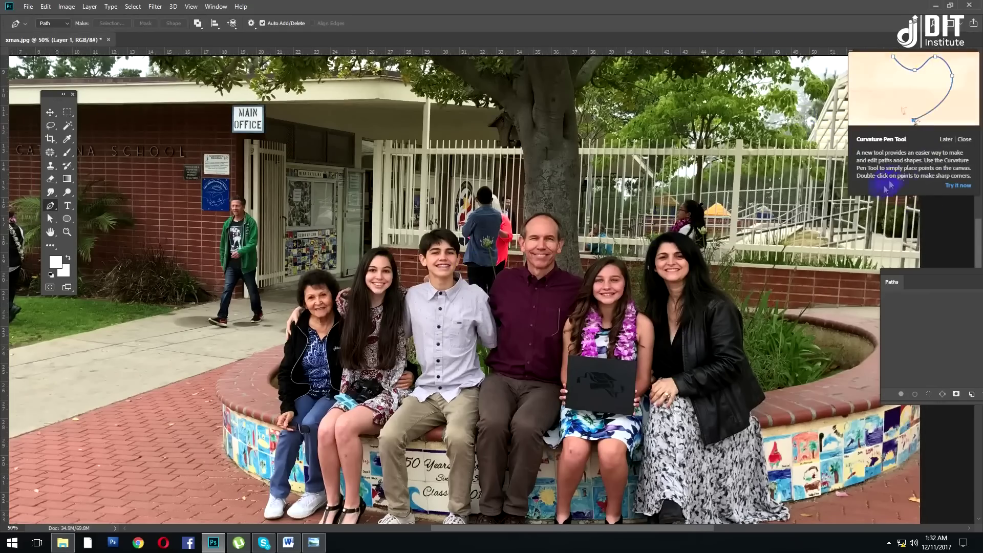
Dismiss the Curvature Pen tip and zoom in on the group.
click(958, 185)
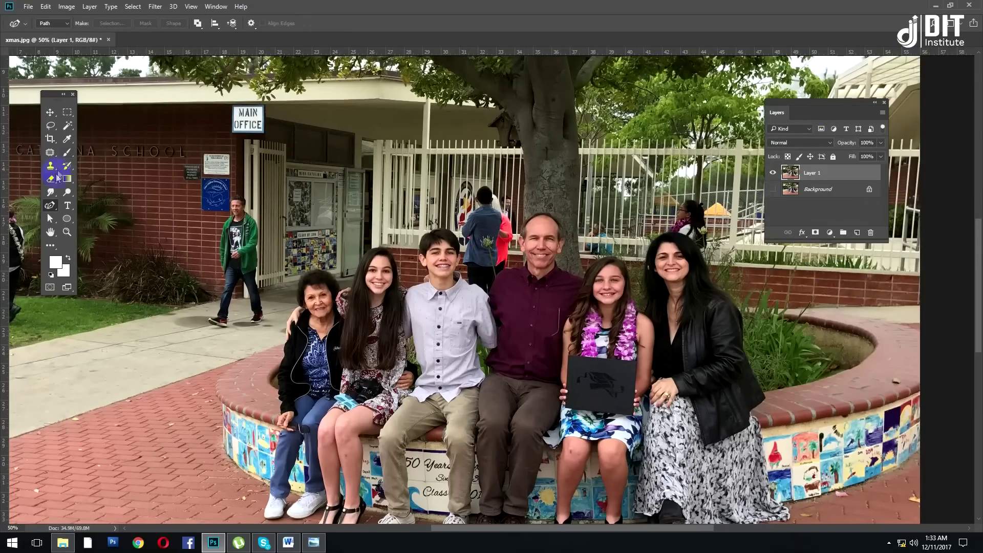
key(v)
scroll(422, 268, up, 5)
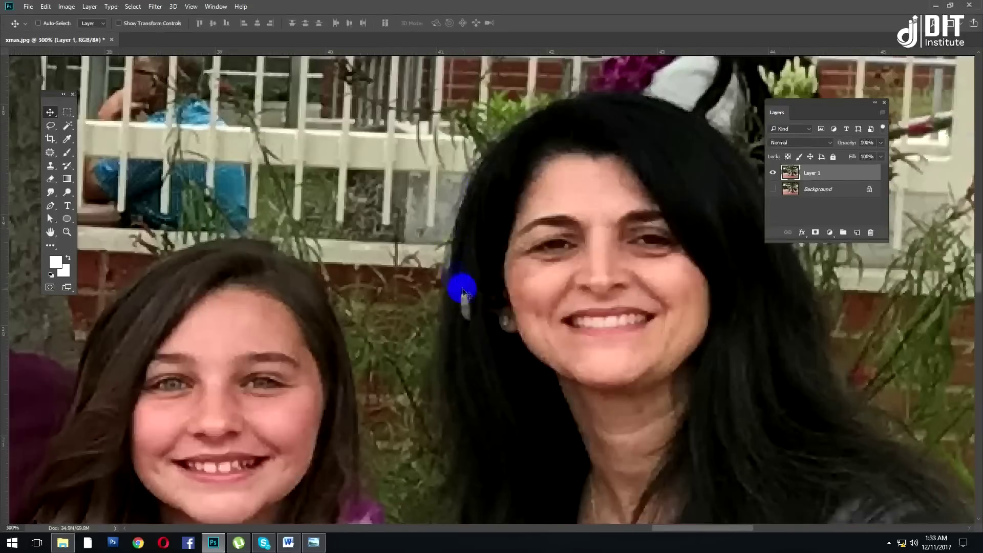
Sample the background beside the woman's hair with the Clone Stamp, then take up the Pen tool.
key(s)
right_click(463, 291)
key(Return)
alt+click(478, 270)
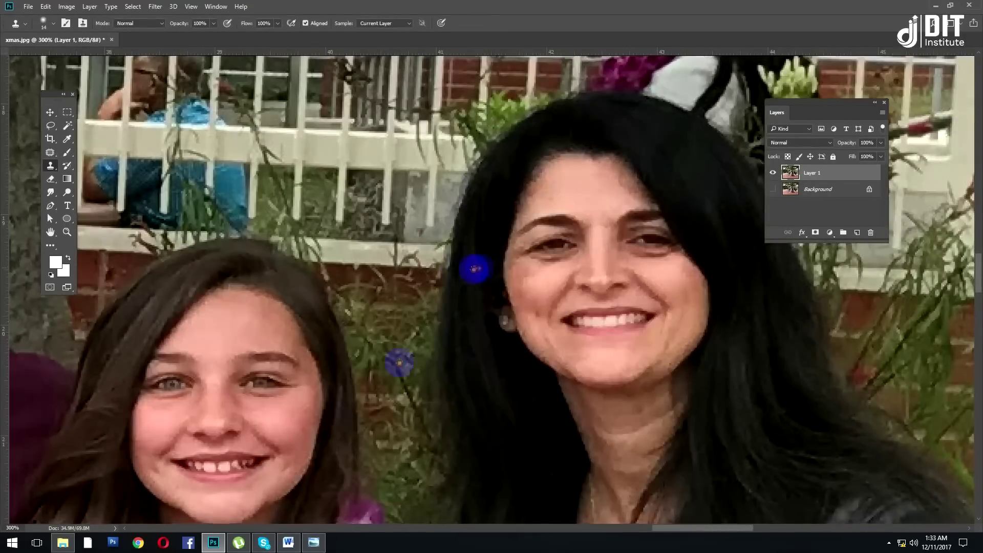
scroll(255, 393, down, 3)
scroll(335, 394, up, 1)
key(p)
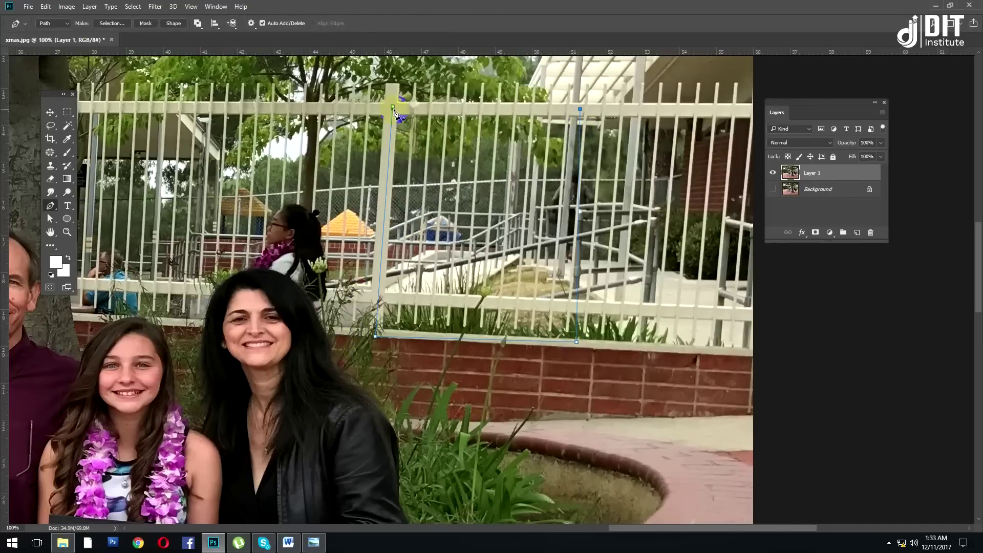
Turn the fence path into a selection, copy it to a new layer, and move it over the woman's head.
right_click(439, 163)
click(461, 189)
key(Return)
key(ctrl+j)
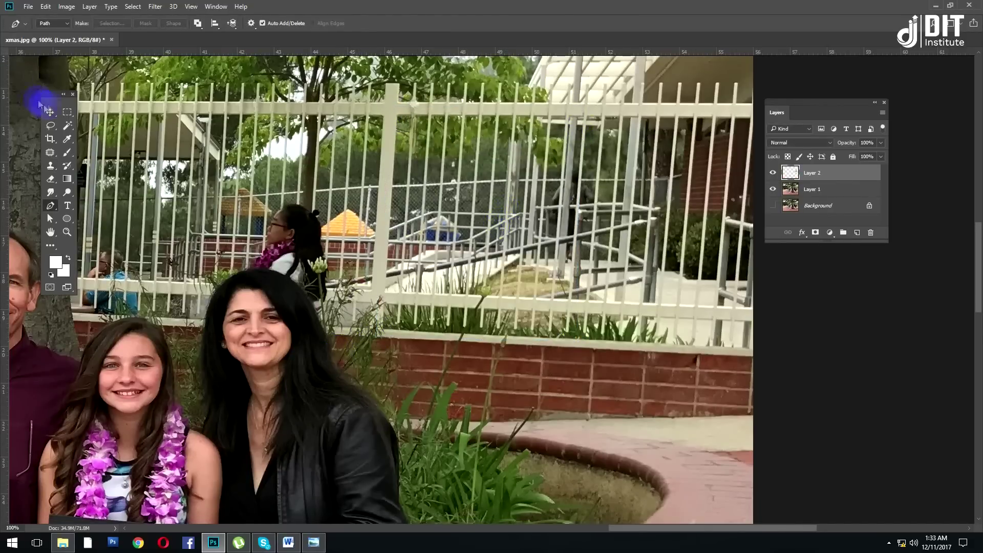
key(v)
drag(533, 238, 328, 233)
Set the patch to 20% opacity, trace and select the woman's head outline, then restore full opacity.
text(20)
key(Return)
scroll(453, 336, up, 2)
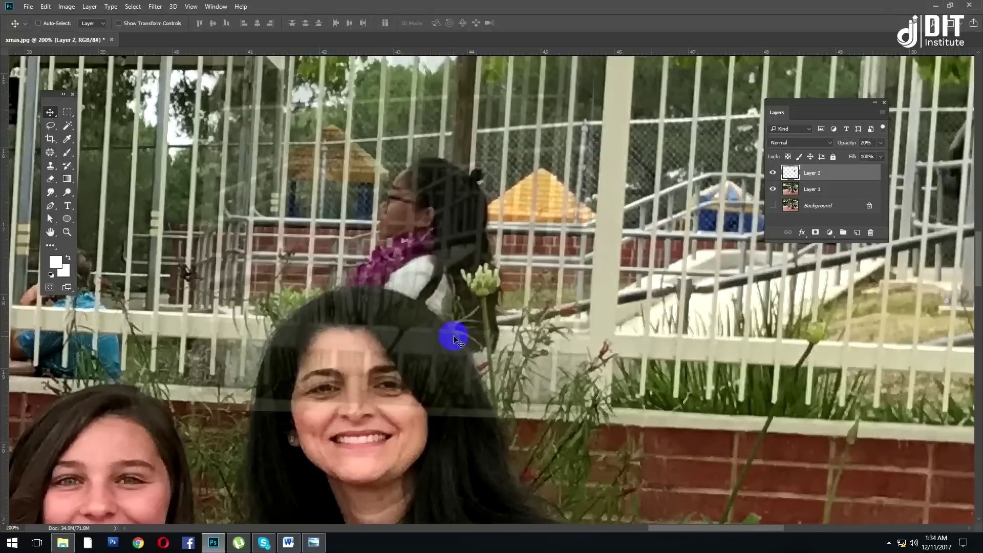
key(p)
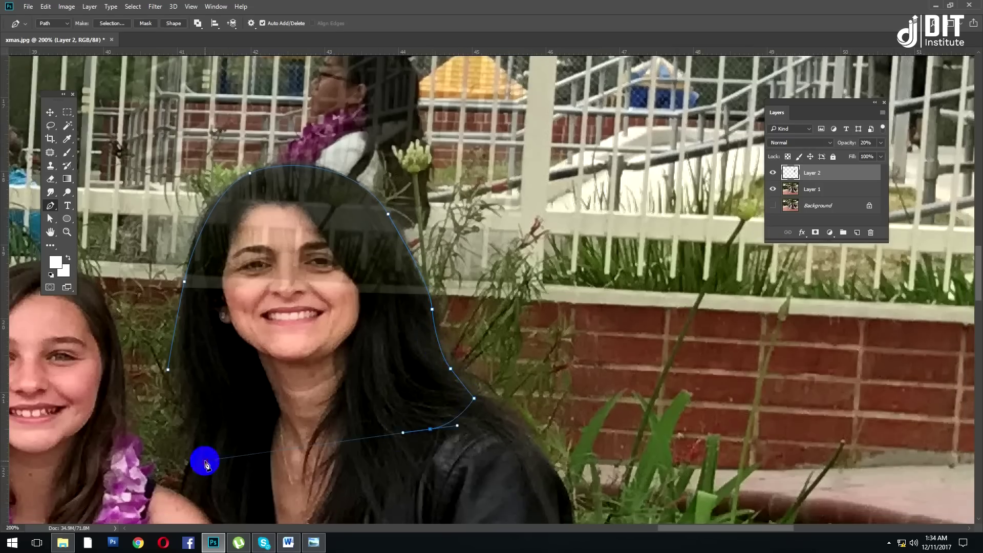
right_click(291, 284)
click(340, 333)
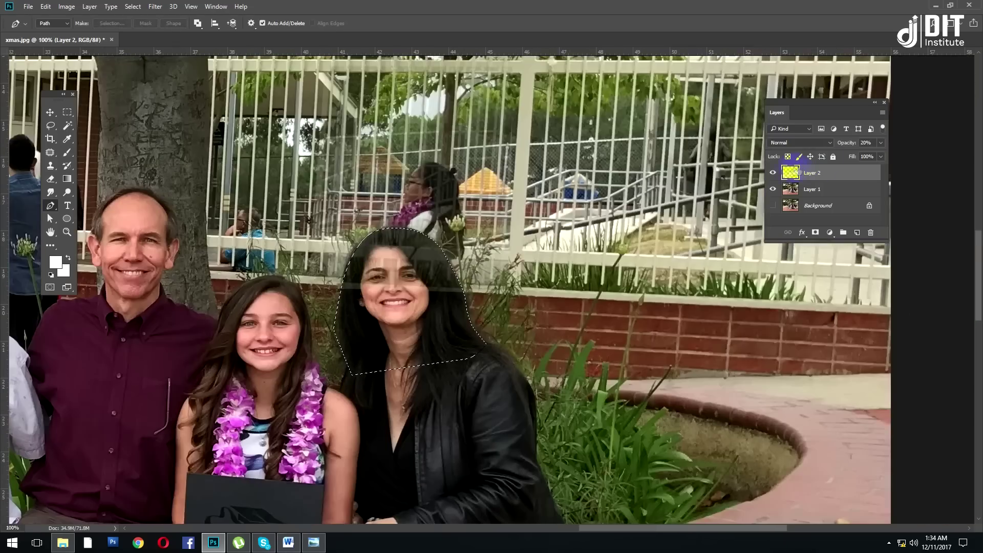
drag(883, 159, 882, 160)
Add a mask hiding the patch over her head and paint away its edges around fence and stairs.
key(b)
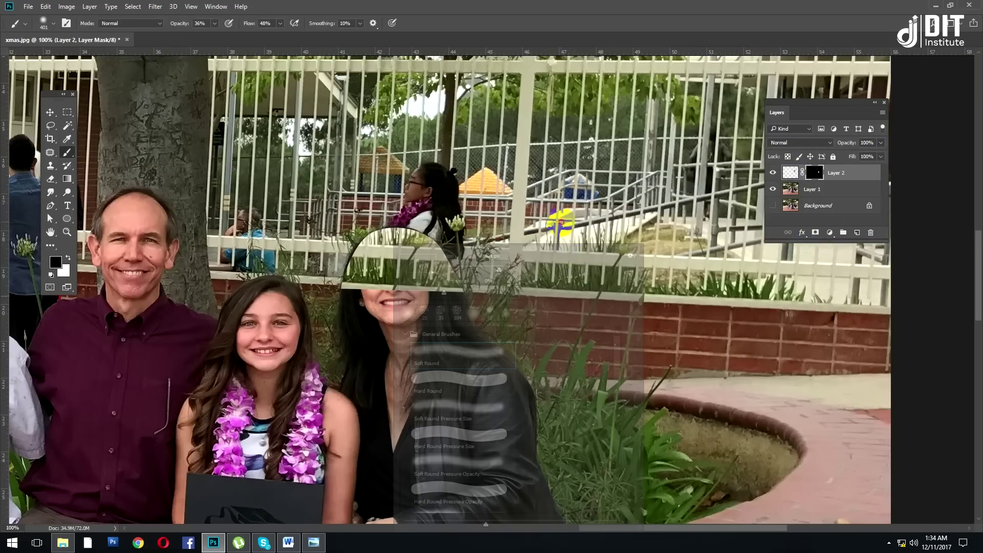
key(d)
alt+click(815, 232)
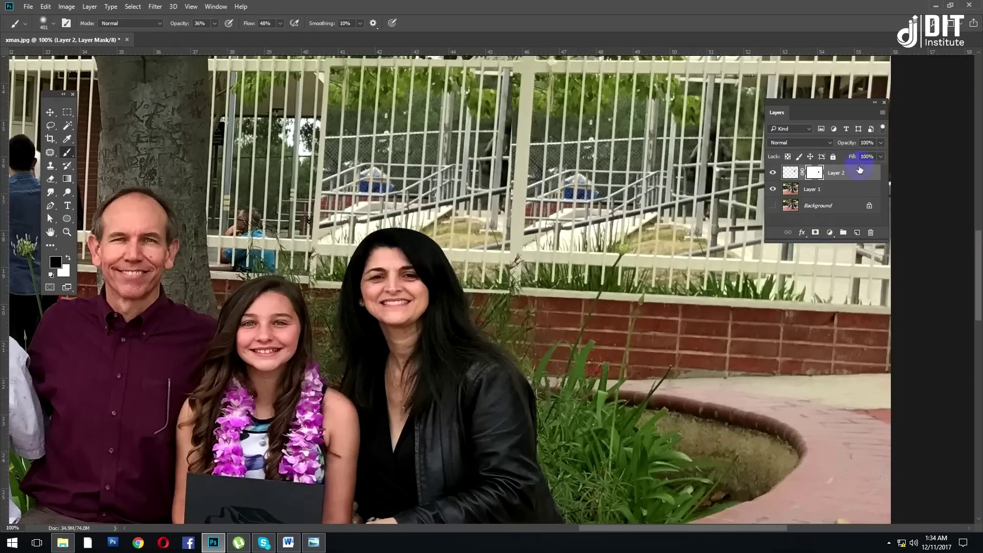
key(ctrl+plus)
key(ctrl+minus)
key(ctrl+minus)
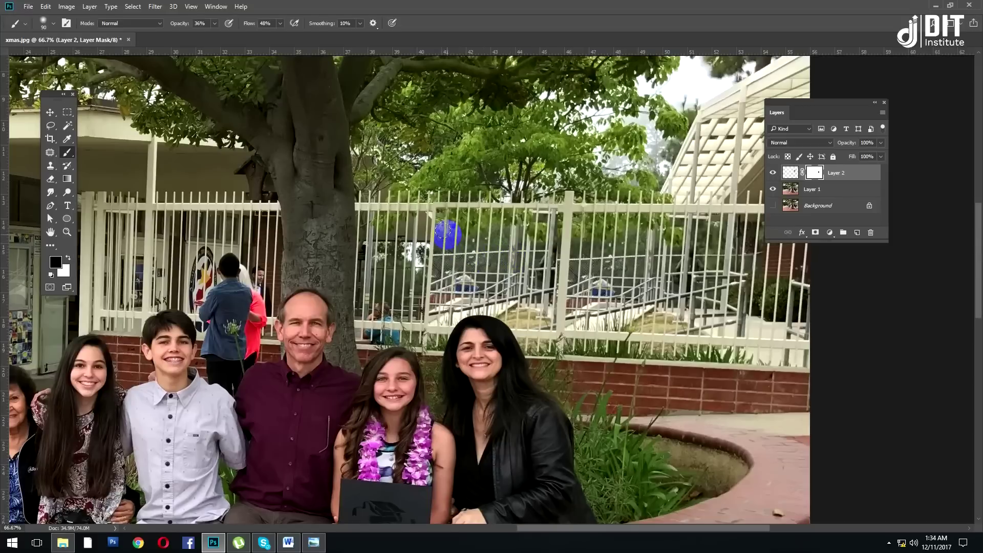
key(ctrl+plus)
mouse_move(442, 142)
mouse_down()
mouse_move(417, 368)
mouse_move(573, 302)
mouse_move(526, 186)
mouse_move(442, 233)
mouse_up()
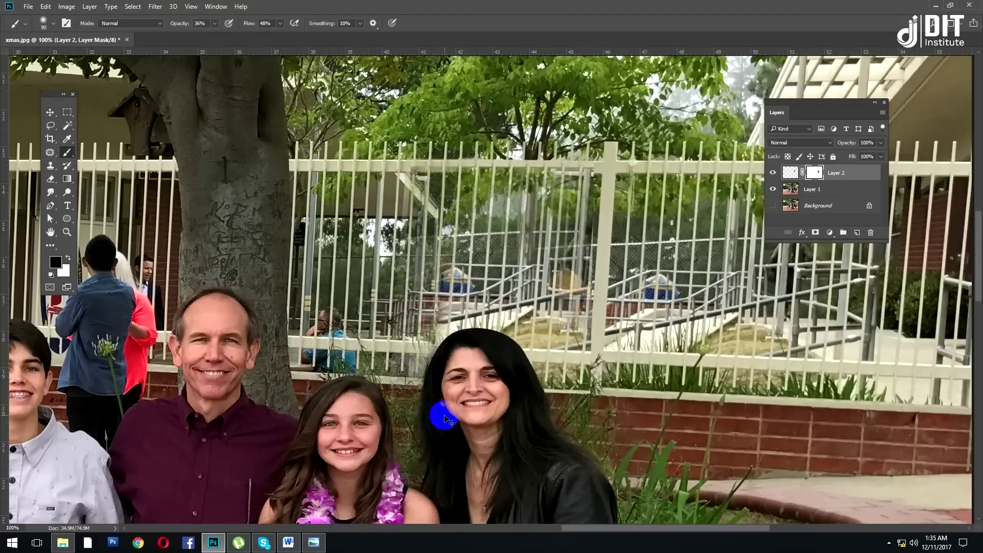
With a small soft brush, paint the mask along the woman's hairline, hair top and right edge.
scroll(497, 384, up, 2)
key(bracketleft)
key(bracketleft)
key(bracketleft)
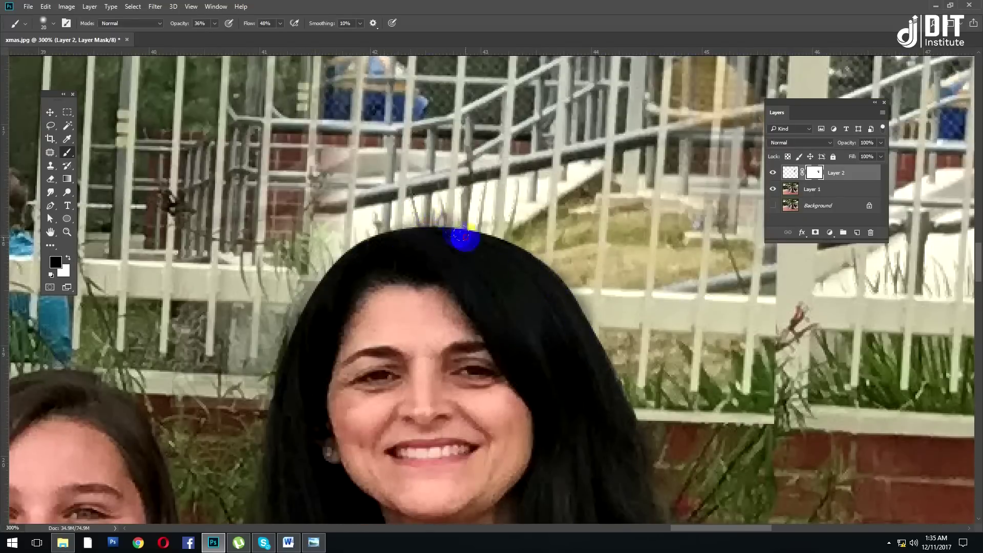
right_click(434, 236)
click(307, 336)
mouse_move(292, 351)
mouse_down()
mouse_move(298, 366)
mouse_move(323, 295)
mouse_move(432, 251)
mouse_move(592, 369)
mouse_move(417, 237)
mouse_move(533, 268)
mouse_move(625, 421)
mouse_up()
drag(279, 385, 487, 257)
drag(602, 269, 609, 303)
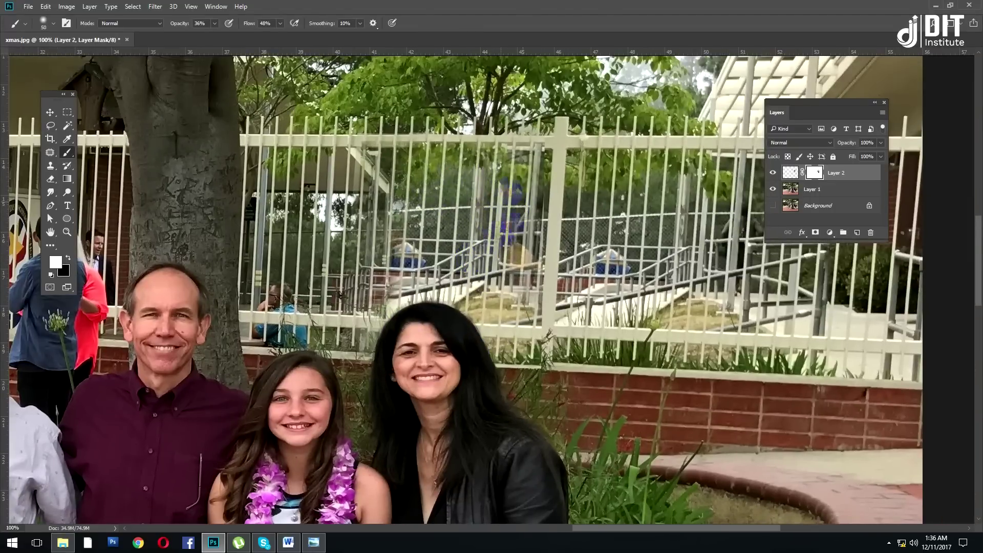
drag(461, 188, 350, 337)
Reveal the yellow playground structure at 74% brush opacity, then blend beside her hair at 38%.
key(x)
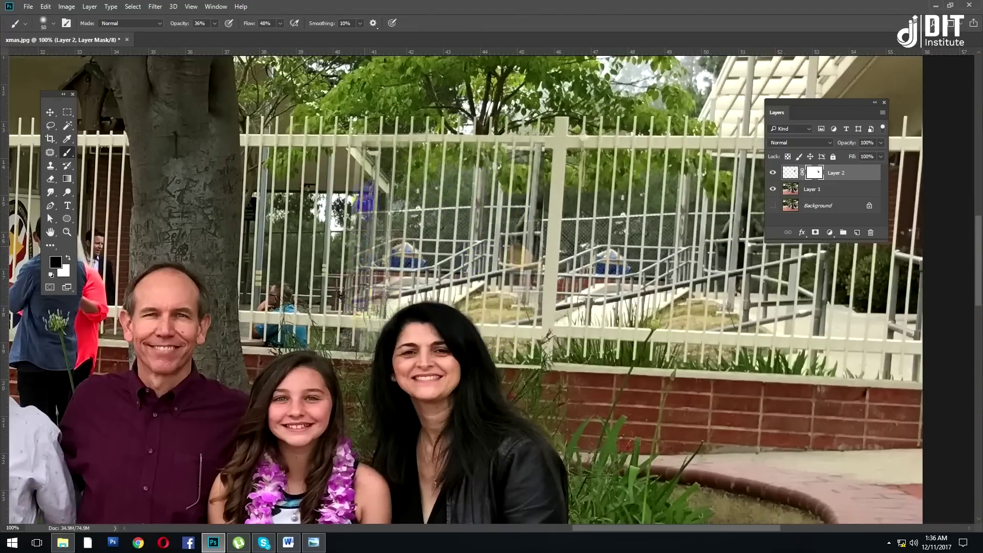
drag(215, 24, 236, 35)
mouse_move(417, 314)
mouse_down()
mouse_move(471, 347)
mouse_move(543, 333)
mouse_move(489, 245)
mouse_up()
right_click(489, 245)
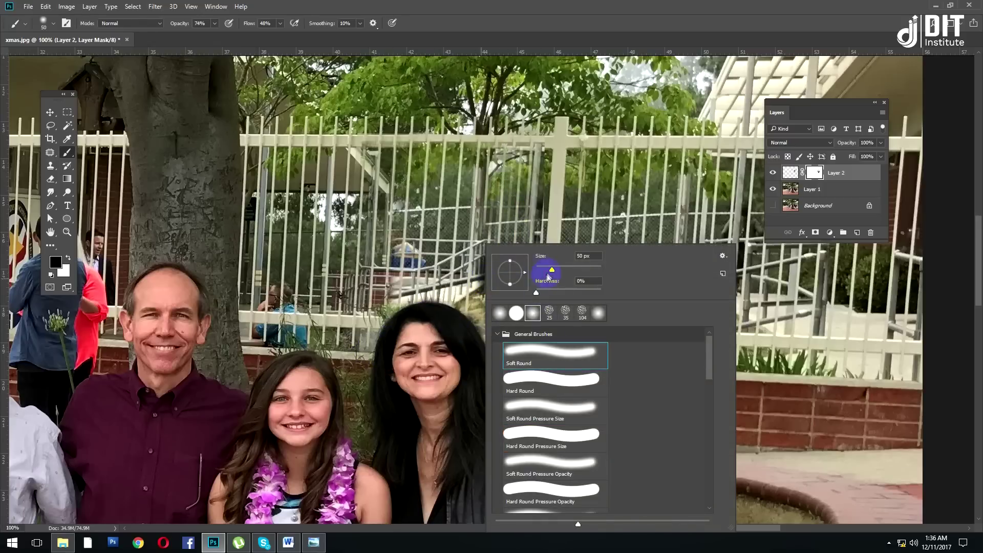
drag(214, 23, 198, 37)
mouse_move(478, 329)
mouse_down()
mouse_move(461, 347)
mouse_move(492, 358)
mouse_move(481, 315)
mouse_up()
Touch up the mask beside and left of the woman's hair, alternating between hiding and restoring.
key(x)
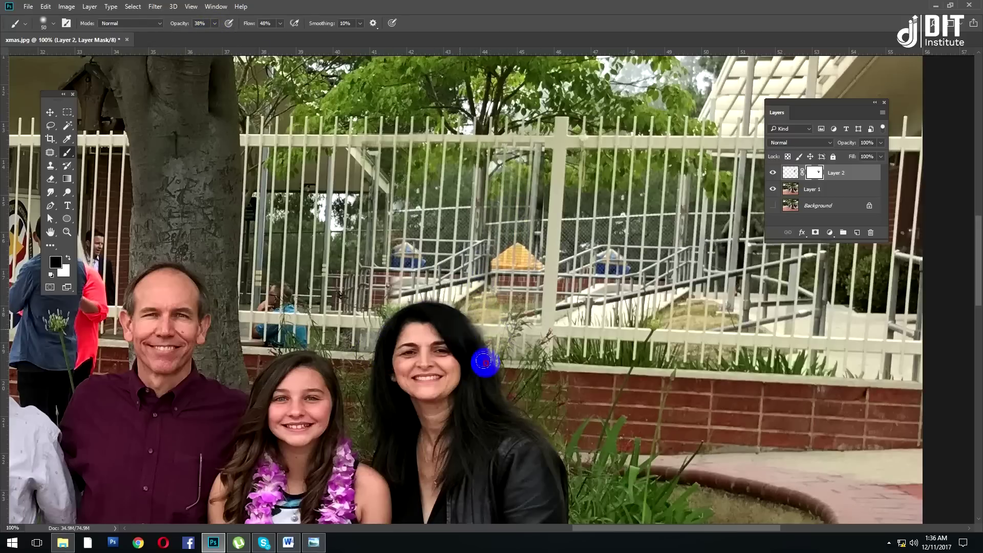
scroll(484, 362, up, 3)
scroll(485, 362, down, 2)
drag(424, 312, 466, 324)
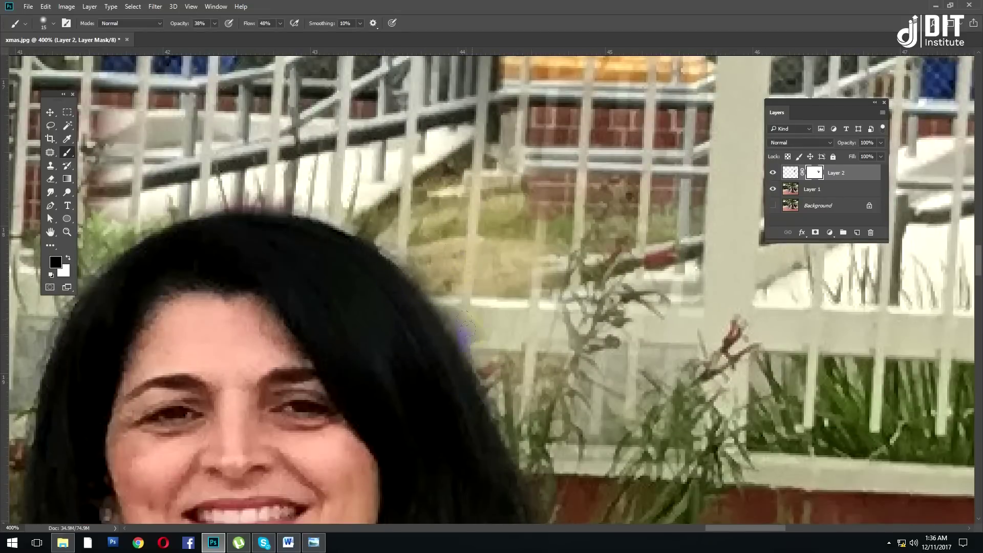
key(x)
key(x)
key(x)
scroll(394, 200, left, 4)
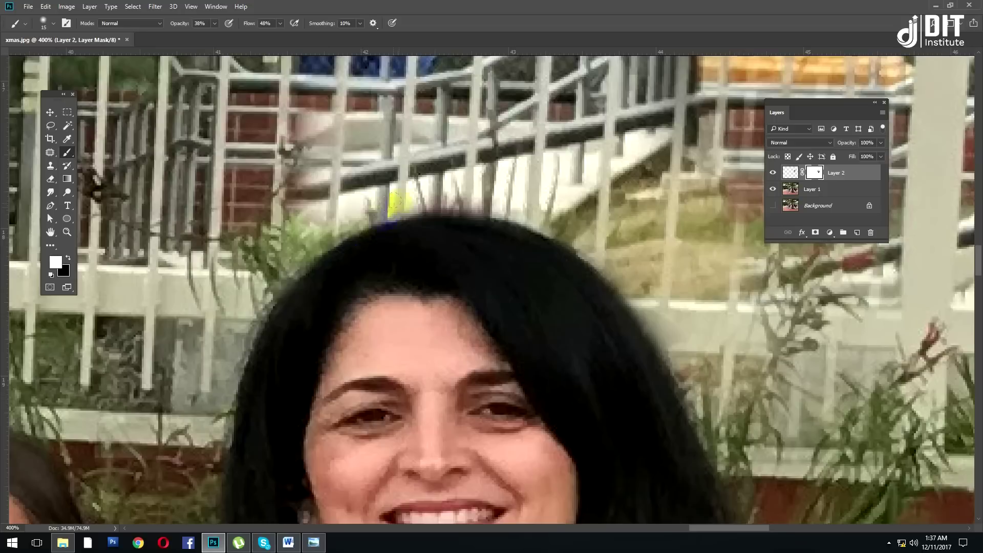
scroll(324, 208, down, 2)
scroll(325, 209, left, 4)
drag(395, 369, 299, 384)
key(x)
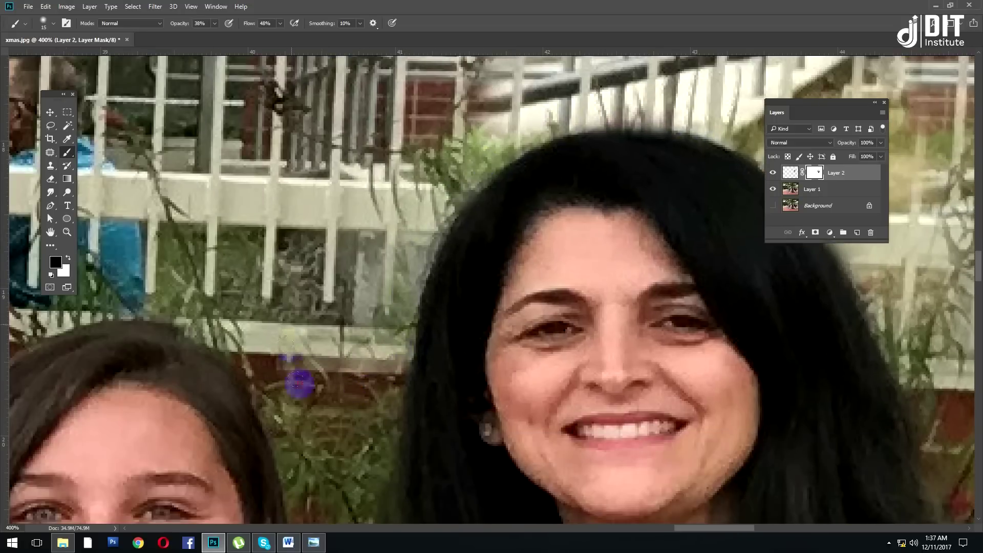
scroll(362, 330, down, 4)
scroll(781, 192, up, 3)
Choose the Burn tool with its range set to Shadows at 24% exposure.
click(51, 193)
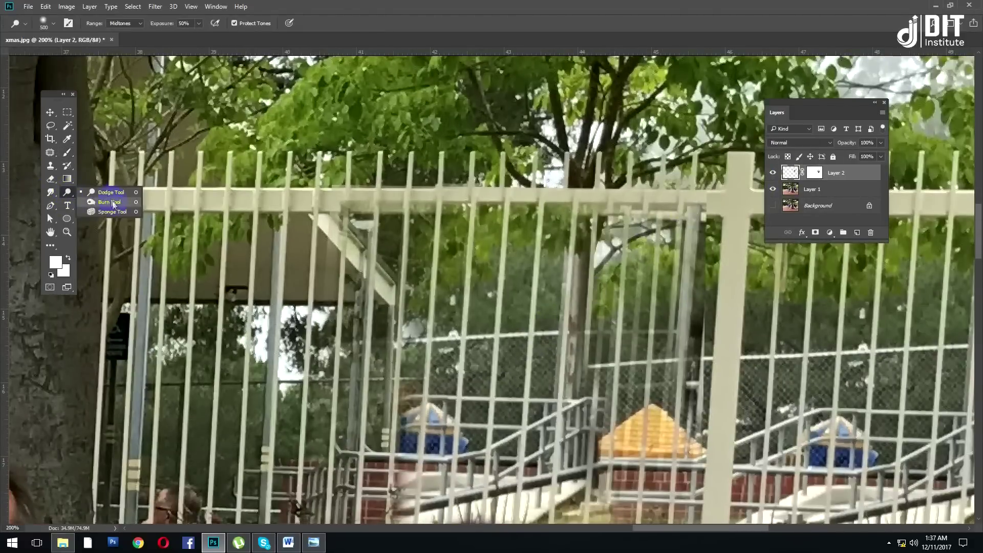
click(92, 199)
right_click(565, 267)
key(Escape)
click(136, 24)
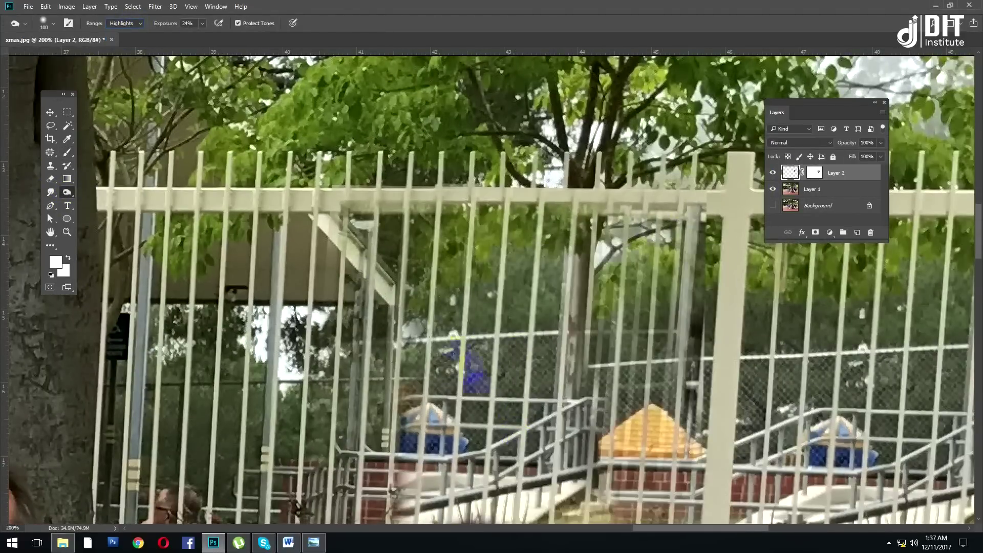
click(125, 23)
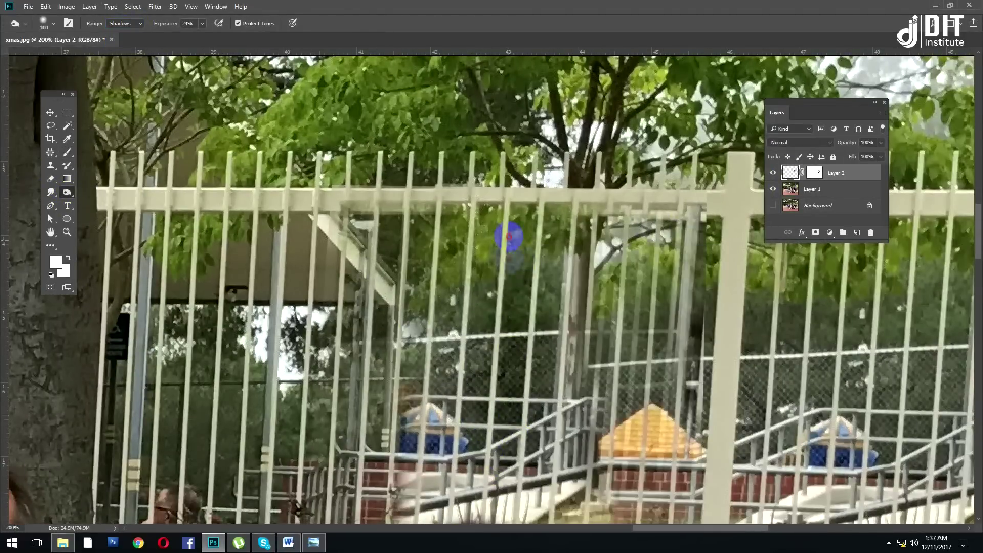
Zoom out and make Layer 1 active, moving the view to the suited man behind the fence.
key(ctrl+minus)
click(819, 189)
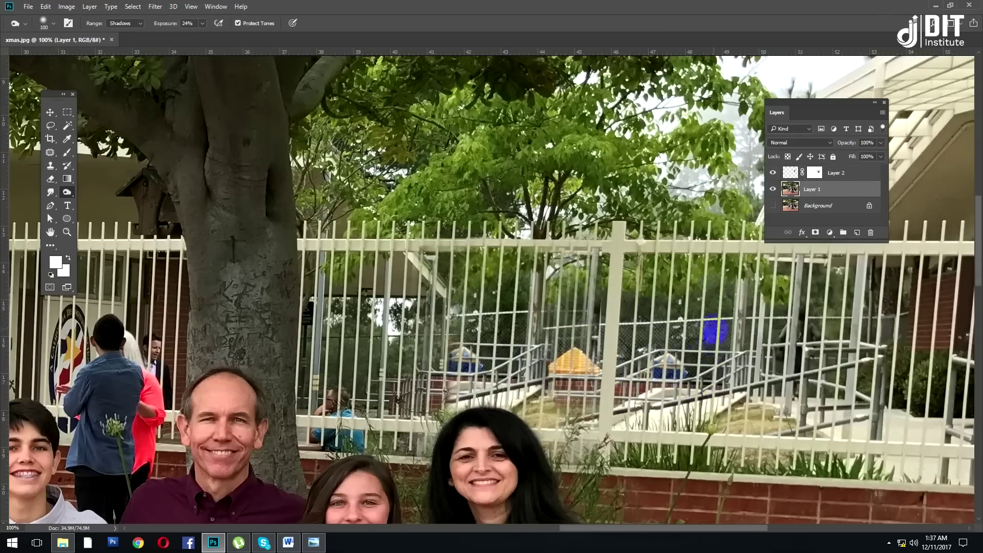
scroll(548, 448, down, 2)
scroll(549, 448, up, 2)
scroll(578, 249, up, 2)
scroll(578, 249, down, 1)
scroll(578, 250, down, 1)
scroll(453, 380, up, 2)
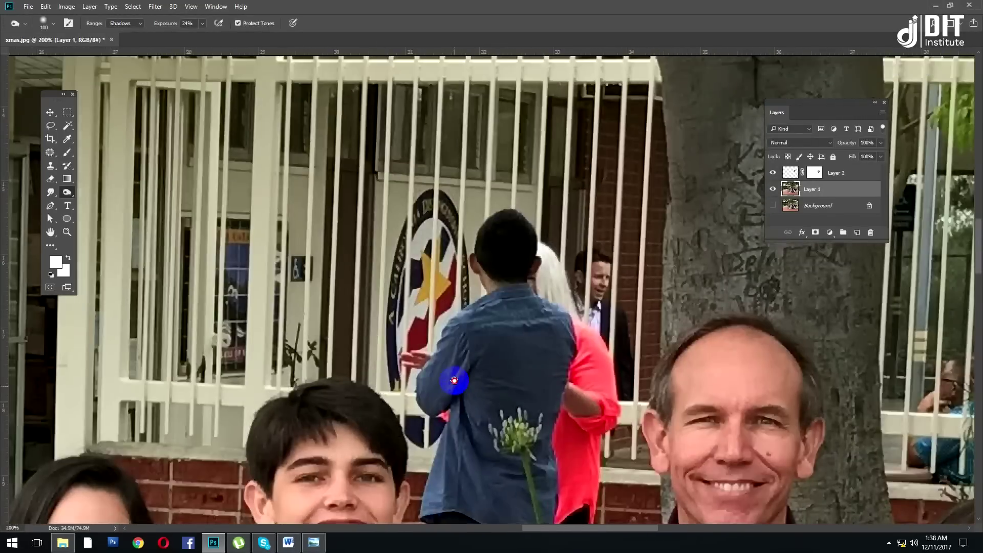
scroll(466, 236, up, 2)
scroll(466, 236, up, 1)
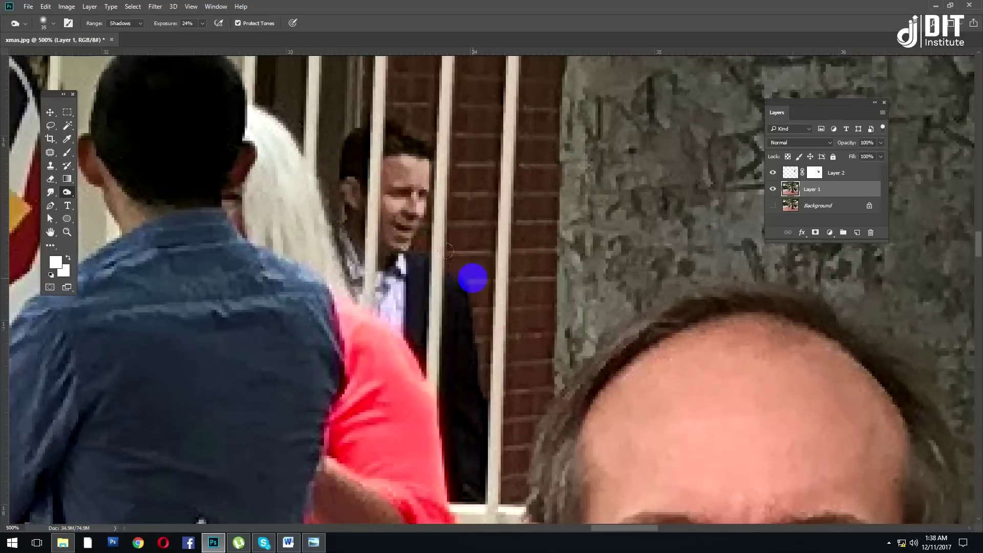
Clone brick wall over the suited man and the dark strip beside the fence bar.
click(50, 165)
alt+click(522, 284)
mouse_move(457, 279)
mouse_down()
mouse_move(461, 478)
mouse_move(473, 397)
mouse_up()
mouse_move(485, 356)
mouse_down()
mouse_move(520, 410)
mouse_move(466, 472)
mouse_move(483, 391)
mouse_move(482, 466)
mouse_up()
scroll(481, 466, up, 5)
mouse_move(446, 348)
mouse_down()
mouse_move(425, 518)
mouse_move(445, 479)
mouse_move(451, 399)
mouse_up()
Clone more brick over the remaining dark and pink strips along the bars.
scroll(507, 345, down, 3)
mouse_move(490, 320)
mouse_down()
mouse_move(440, 418)
mouse_move(501, 333)
mouse_move(439, 450)
mouse_move(435, 441)
mouse_up()
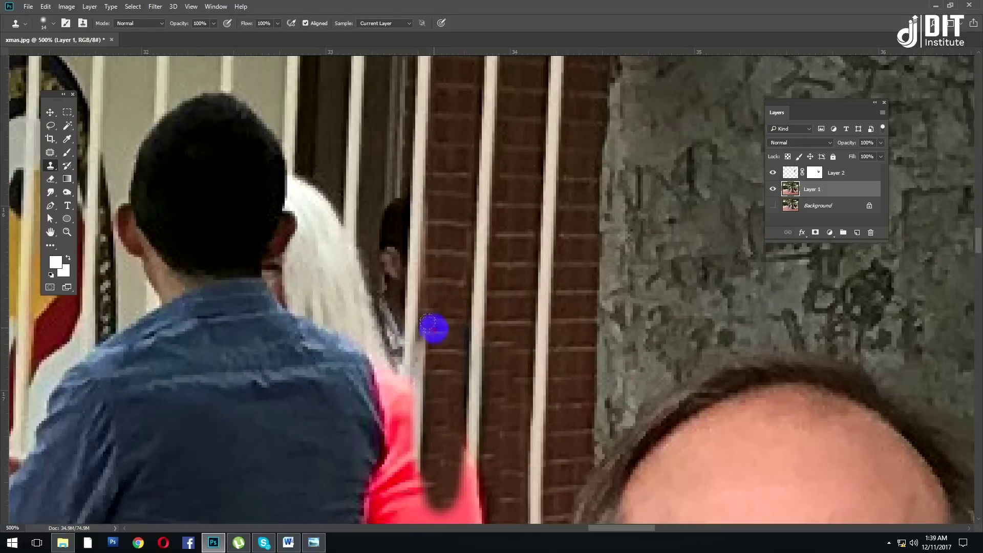
scroll(434, 328, down, 3)
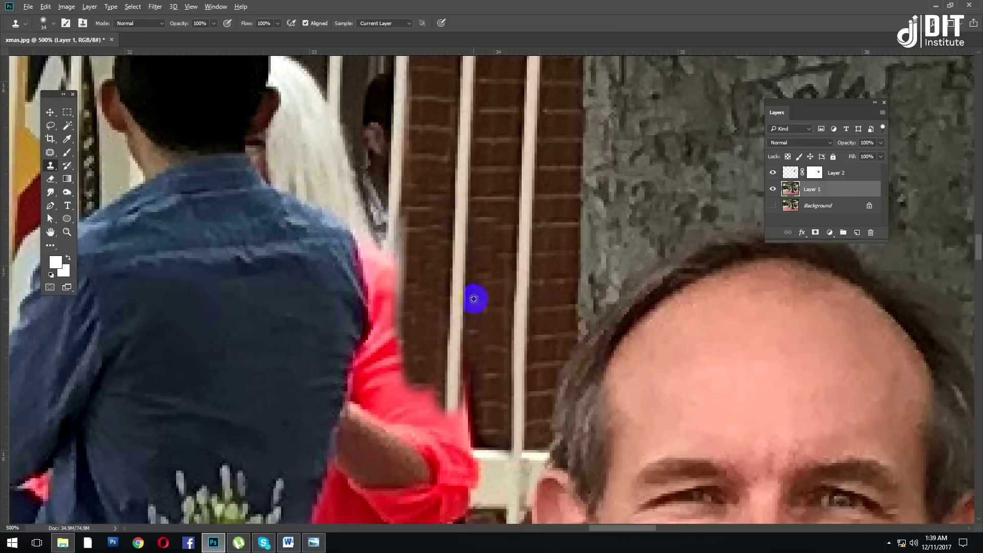
drag(470, 362, 479, 434)
scroll(479, 434, down, 2)
mouse_move(496, 333)
mouse_down()
mouse_move(473, 385)
mouse_move(459, 372)
mouse_move(500, 346)
mouse_move(512, 309)
mouse_up()
Zoom out to review the cleaned fence and switch to the Pen tool.
scroll(455, 385, down, 2)
scroll(547, 215, down, 2)
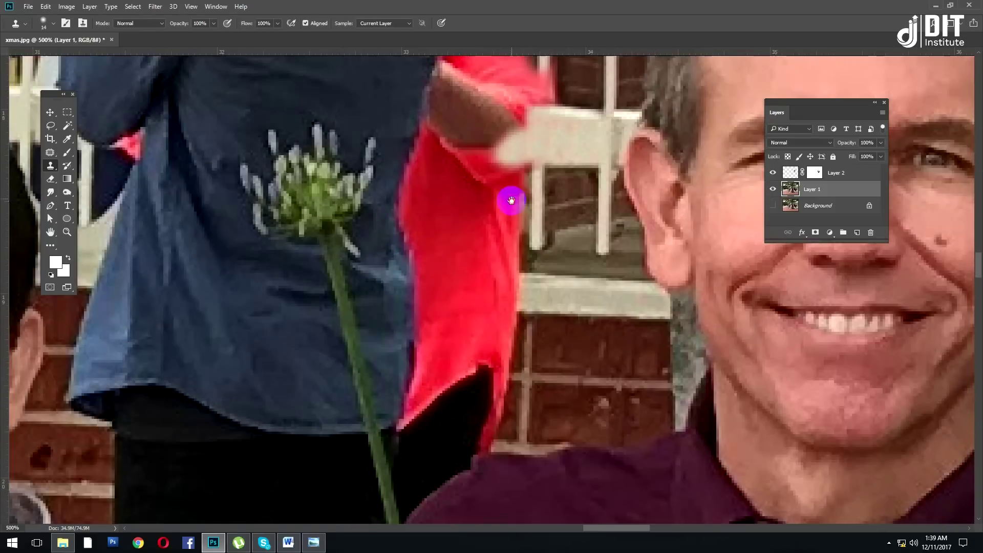
scroll(563, 230, down, 1)
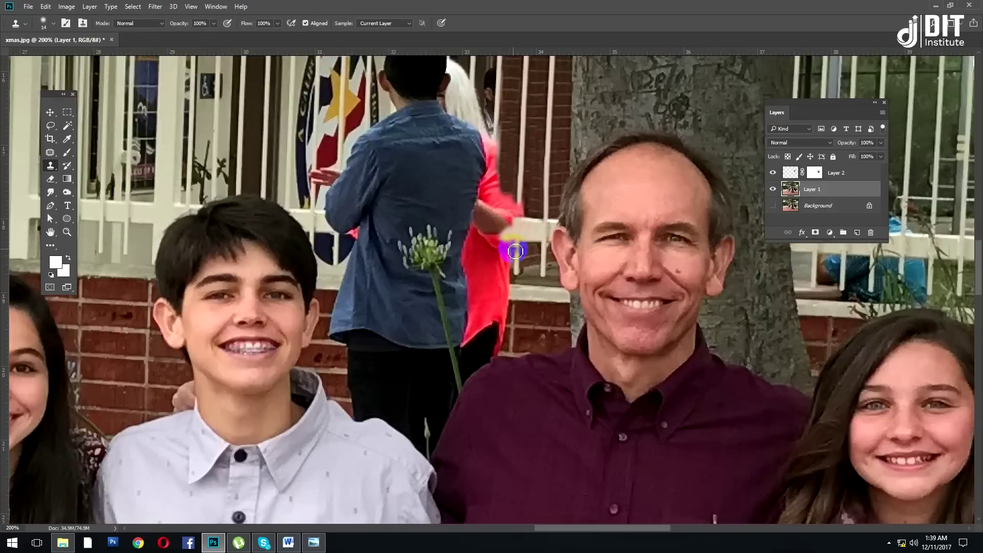
scroll(515, 251, down, 1)
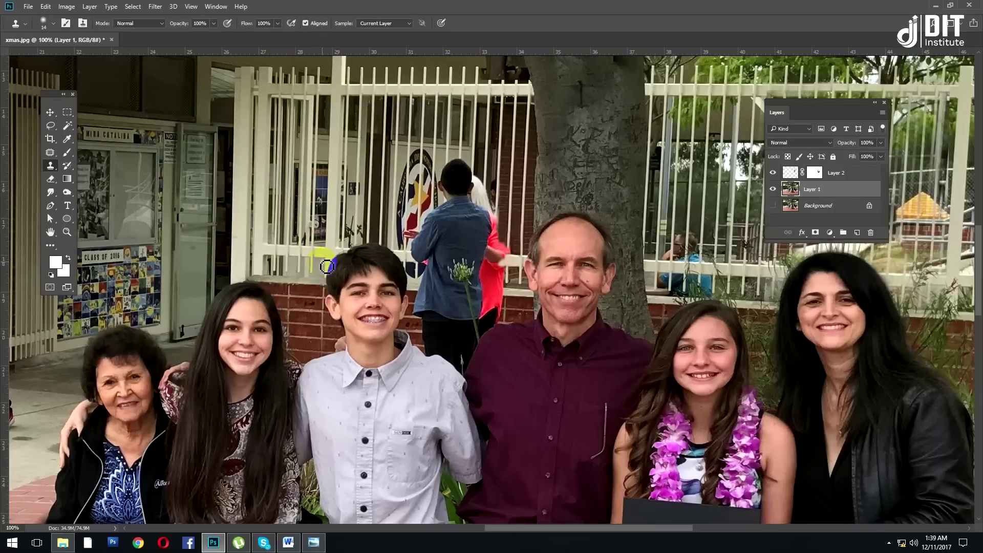
key(p)
scroll(326, 265, up, 1)
Trace a pen path around the white railing section beside the boy.
drag(140, 207, 365, 284)
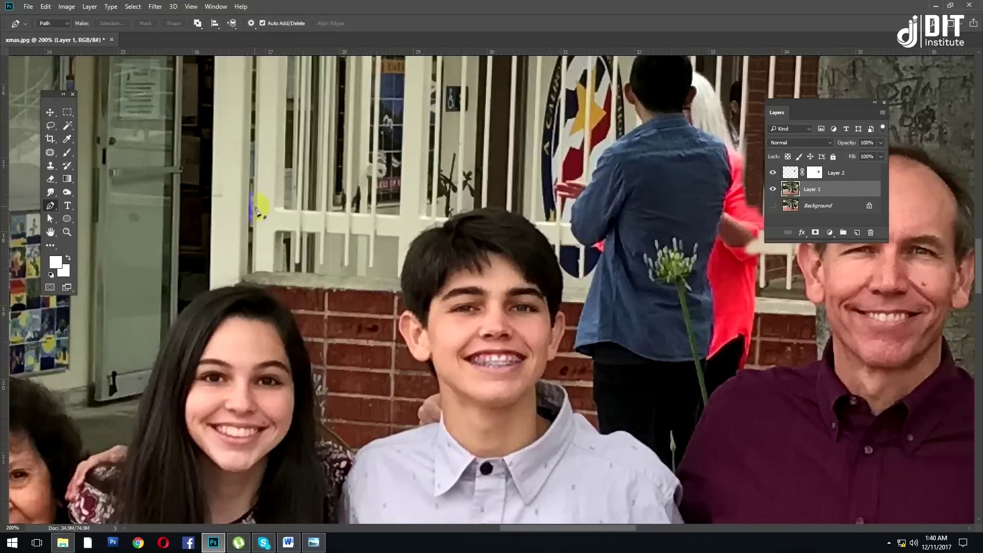
scroll(287, 171, up, 3)
click(400, 372)
scroll(400, 372, down, 3)
click(400, 333)
click(415, 358)
click(419, 375)
click(313, 429)
drag(295, 308, 267, 289)
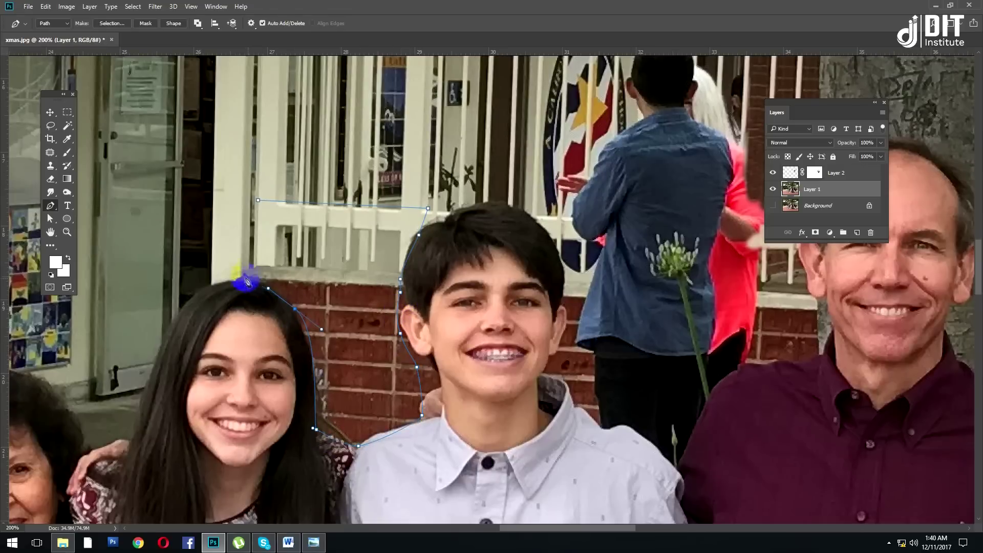
click(254, 204)
Copy the railing section to a new layer and move it right over the background figures.
key(ctrl+Return)
key(ctrl+j)
key(v)
mouse_move(346, 261)
mouse_down()
mouse_move(674, 260)
mouse_move(527, 236)
mouse_up()
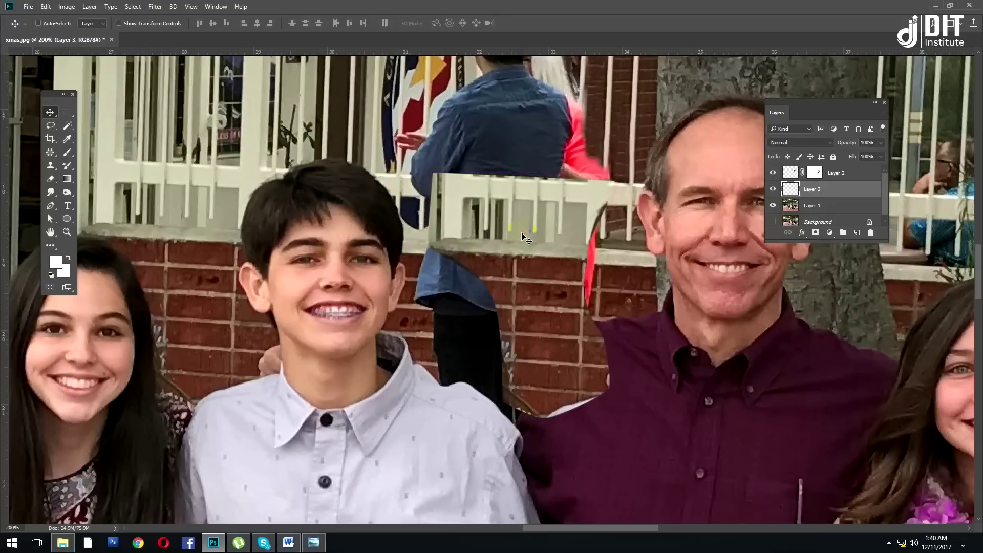
key(shift+Right)
key(Down)
key(Down)
key(Down)
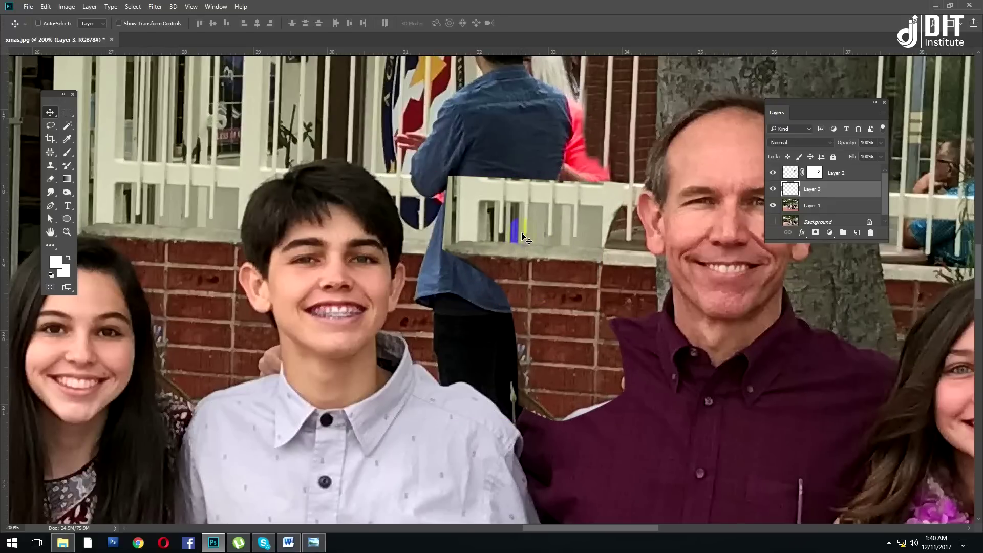
Mask the railing copy with a soft black brush near the shoulder, revealing jacket, pink shirt and flowers.
key(b)
right_click(620, 353)
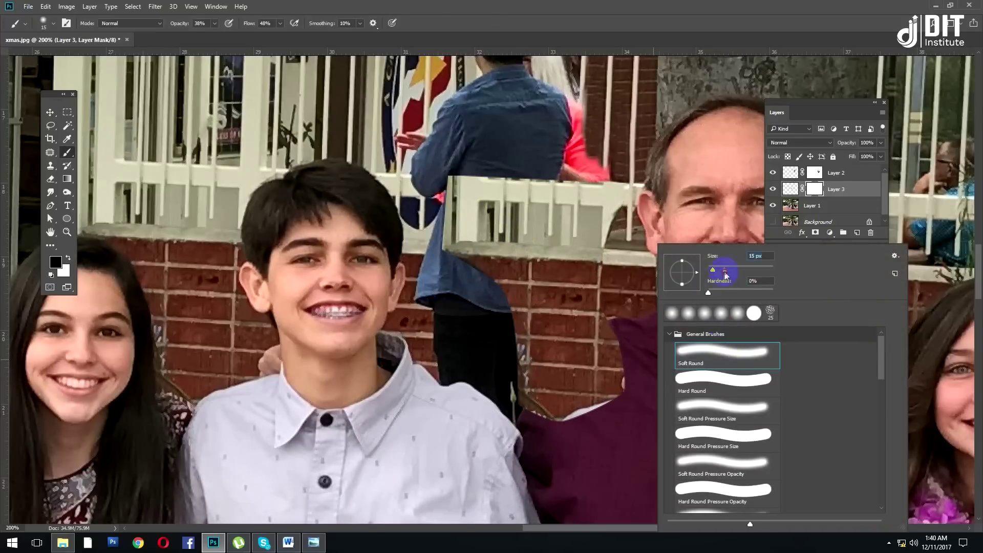
key(Escape)
mouse_move(604, 348)
mouse_down()
mouse_move(563, 420)
mouse_move(617, 363)
mouse_up()
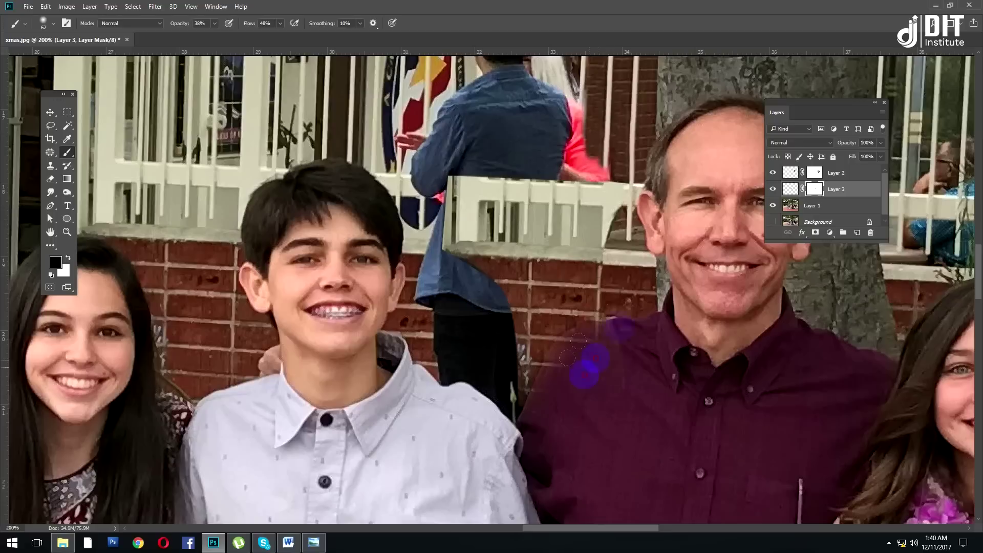
drag(599, 185, 491, 197)
drag(512, 164, 600, 215)
drag(445, 225, 594, 175)
drag(450, 246, 614, 256)
mouse_move(532, 198)
mouse_down()
mouse_move(471, 225)
mouse_move(456, 255)
mouse_up()
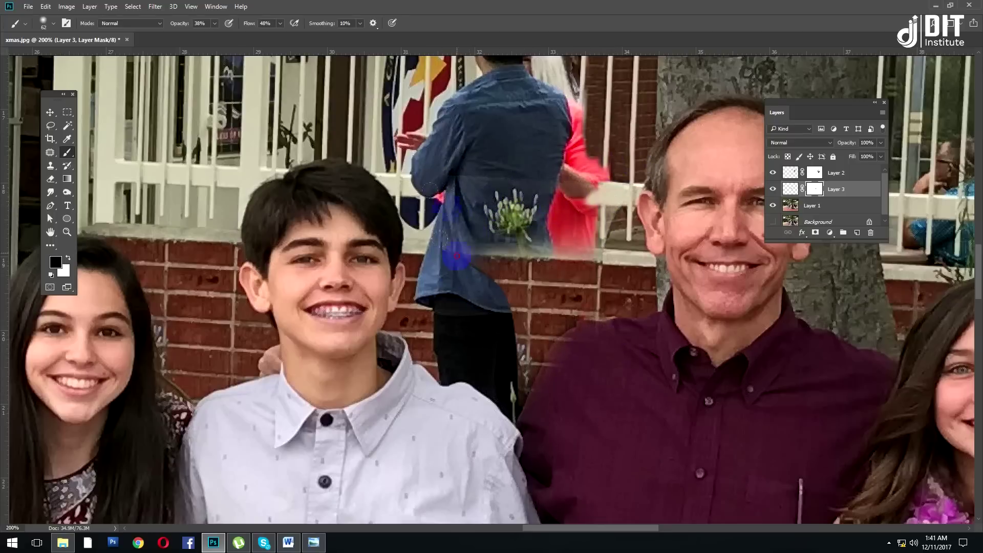
With a smaller brush, refine the mask over the brick wall and soften the copy's top edge.
right_click(560, 348)
key(Escape)
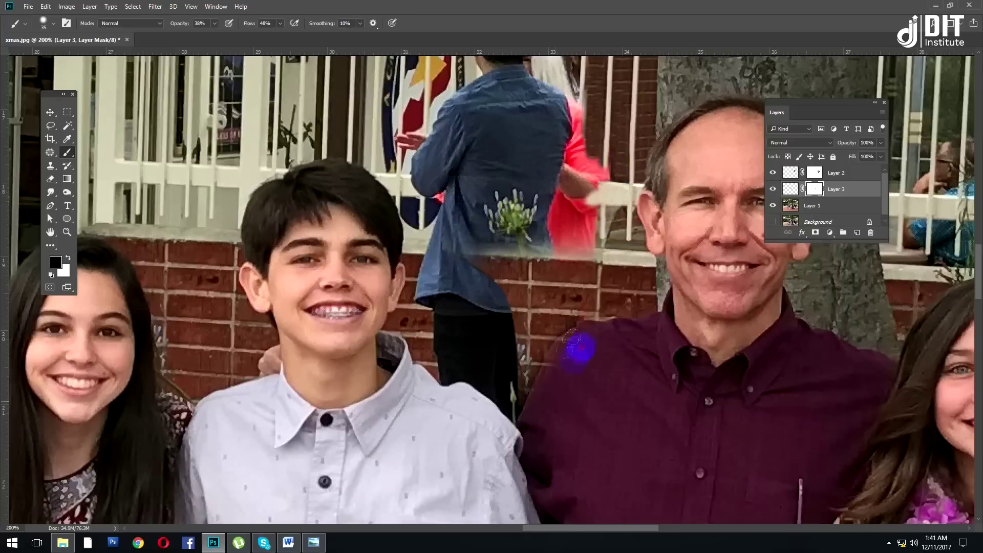
key(ctrl+plus)
key(ctrl+plus)
drag(626, 420, 441, 318)
key(bracketleft)
key(bracketleft)
key(bracketleft)
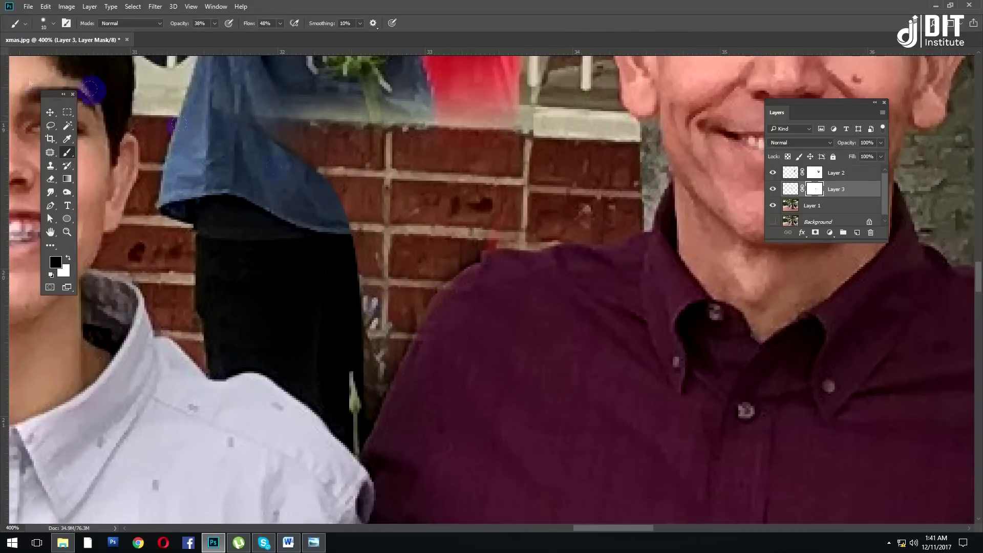
click(49, 111)
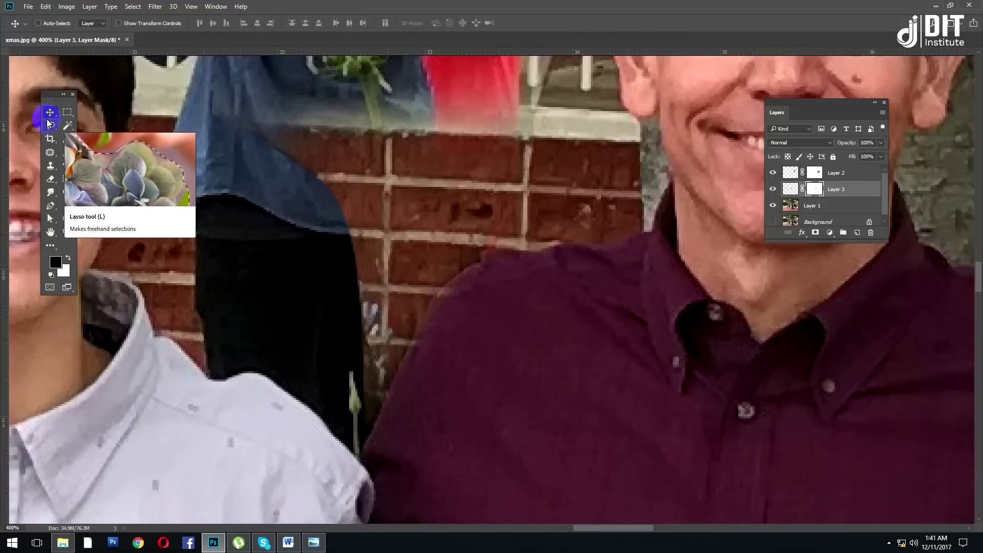
key(b)
drag(505, 195, 482, 238)
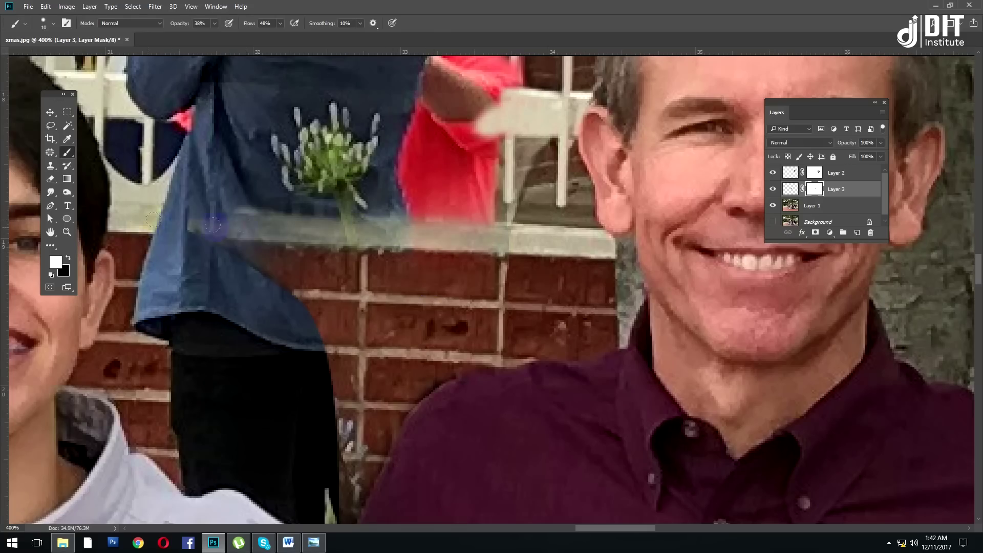
drag(205, 225, 463, 237)
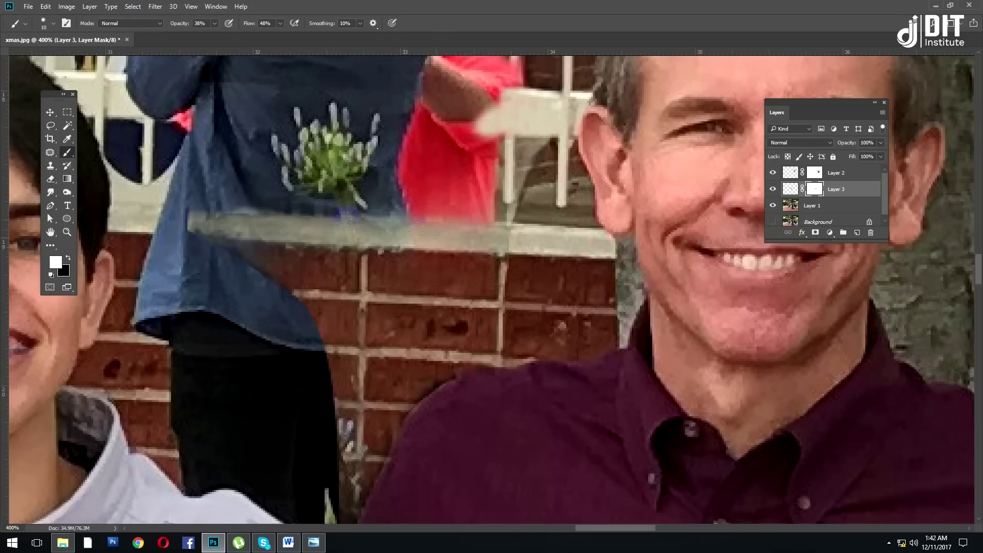
key(ctrl+minus)
key(ctrl+minus)
key(ctrl+minus)
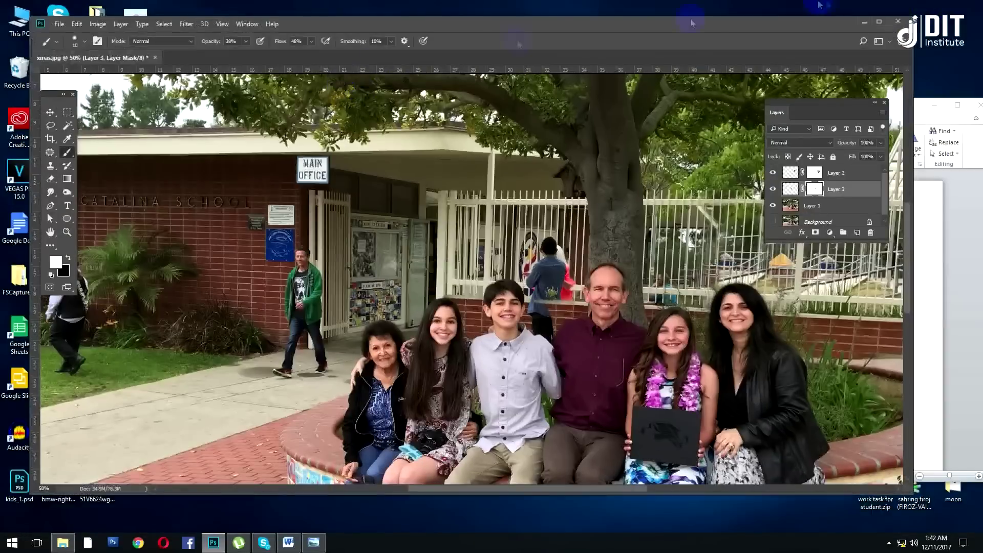
Float the photo window and open InkedInkedxmas_LI.jpg from the Desktop.
drag(121, 59, 209, 171)
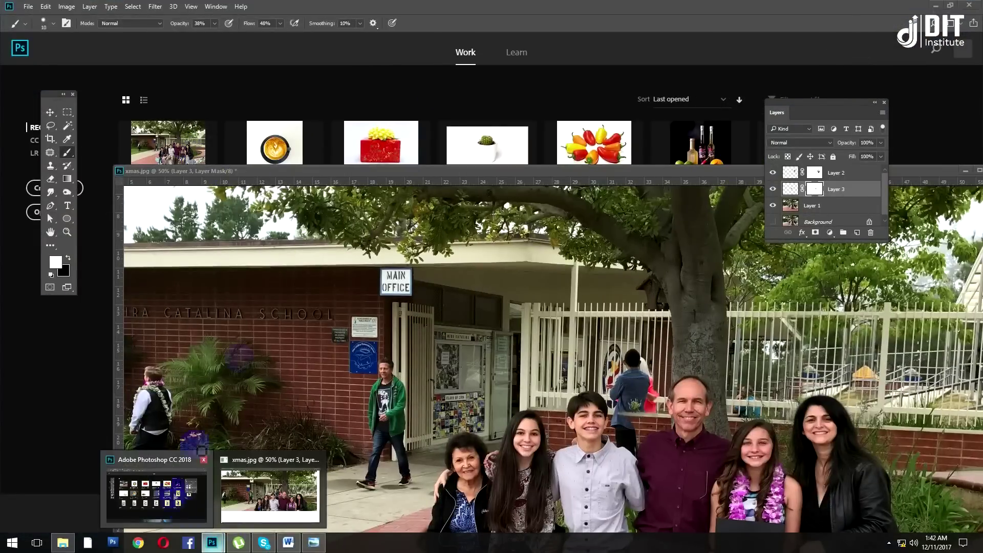
click(28, 7)
click(38, 30)
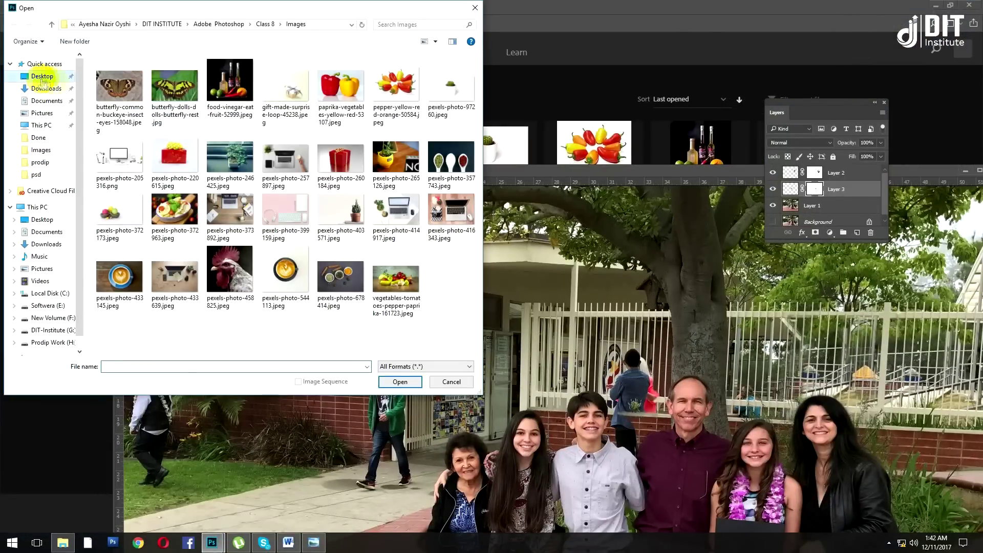
click(42, 76)
double_click(119, 148)
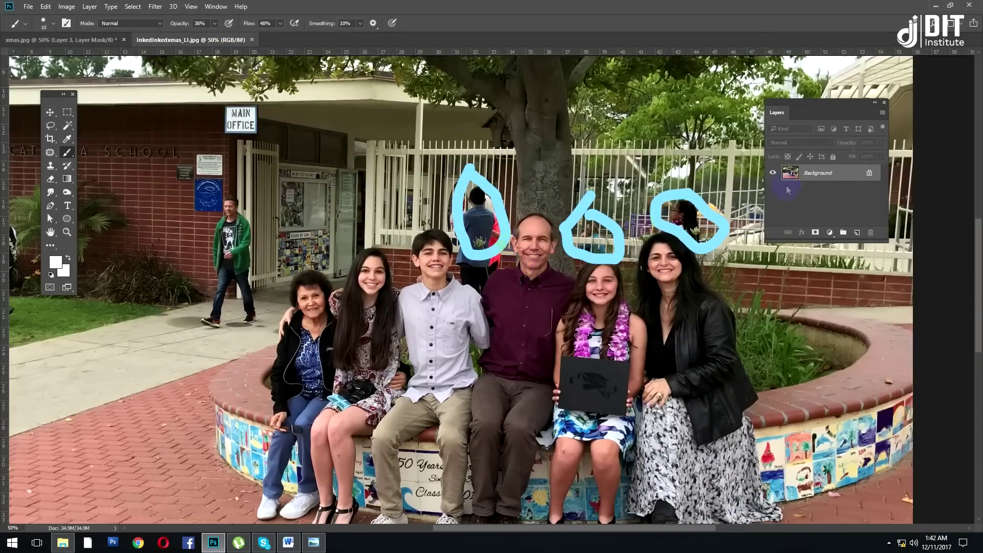
Check the client brief in Word, then return to the xmas.jpg document.
click(213, 543)
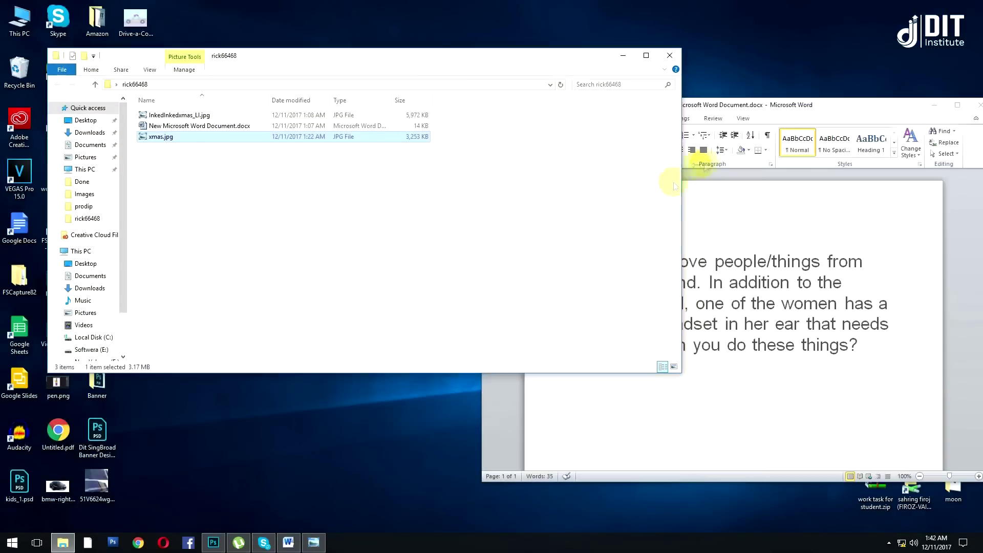
click(214, 542)
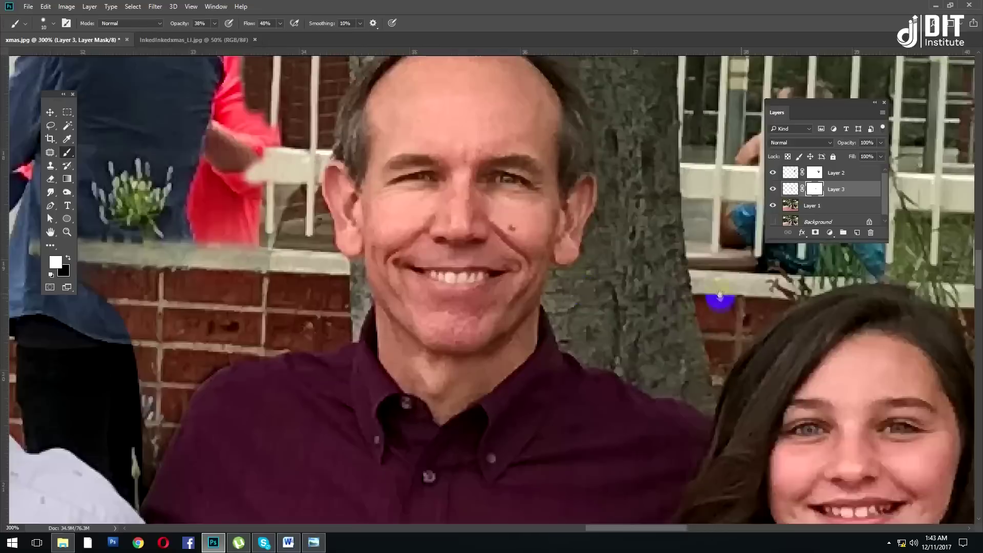
drag(720, 295, 453, 353)
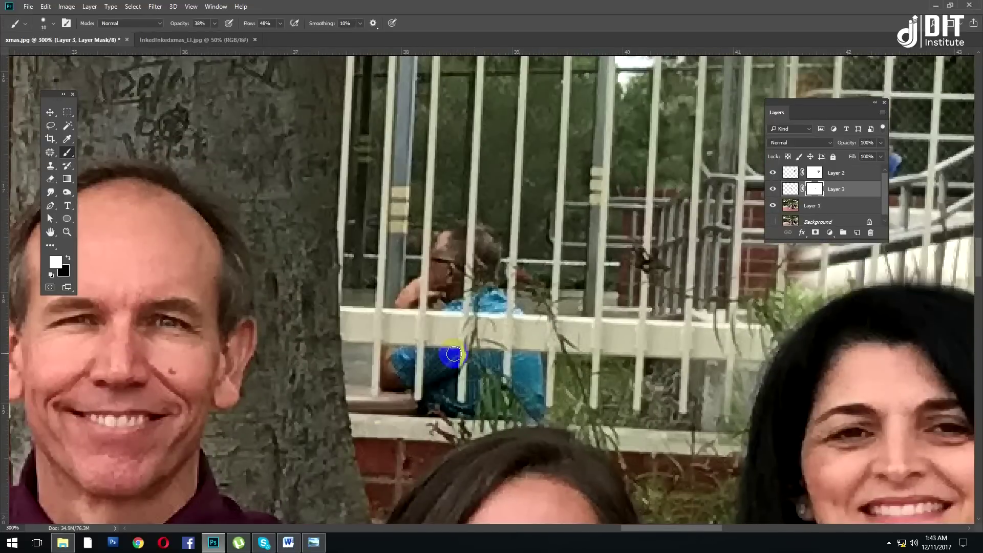
On Layer 1, sample the fence and clone it over the blue shirt and seated person.
key(s)
key(alt+bracketleft)
key(alt+bracketleft)
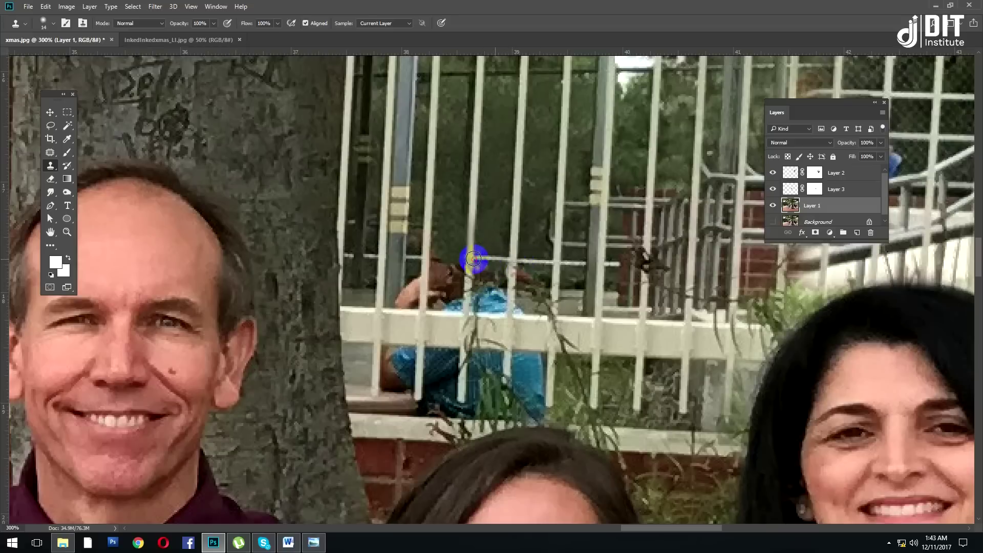
alt+click(504, 223)
click(495, 295)
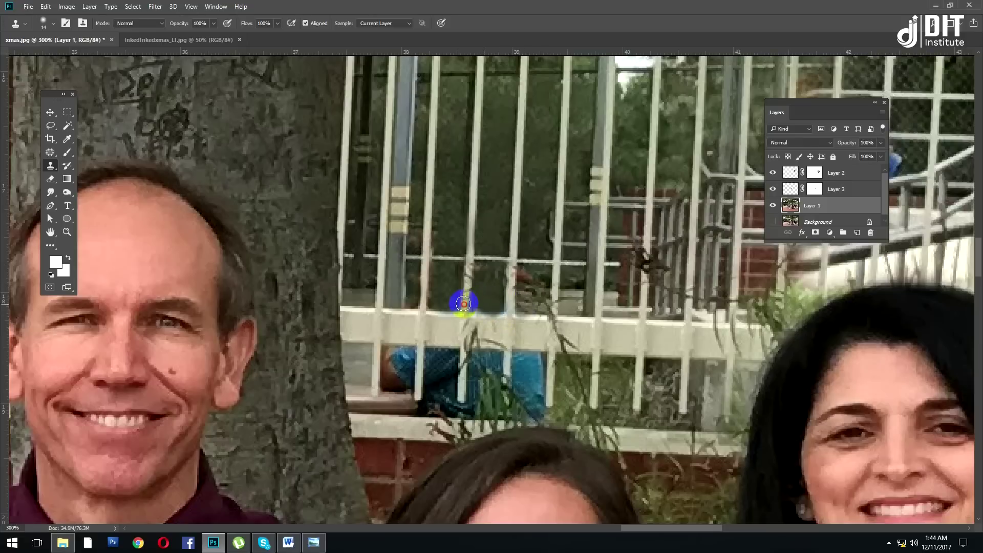
click(471, 265)
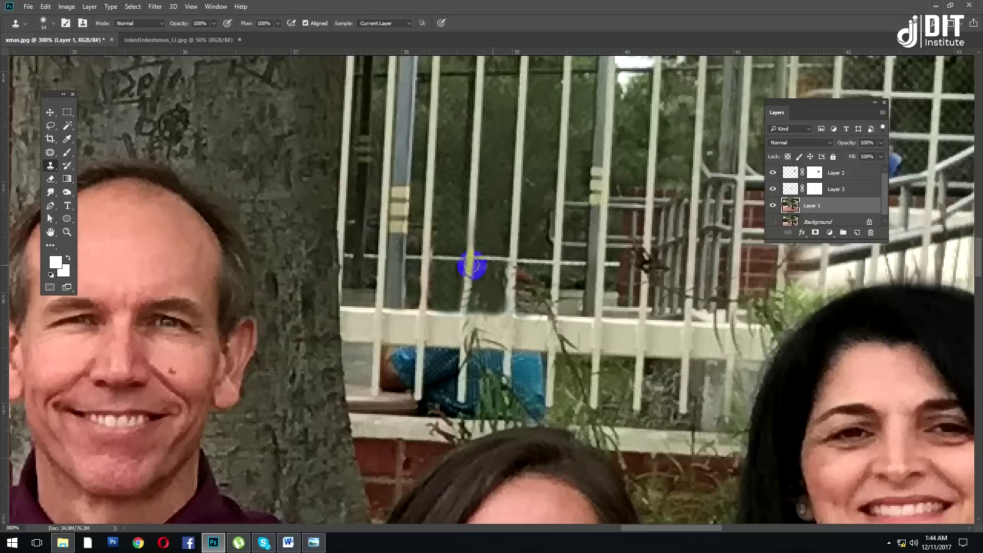
click(450, 333)
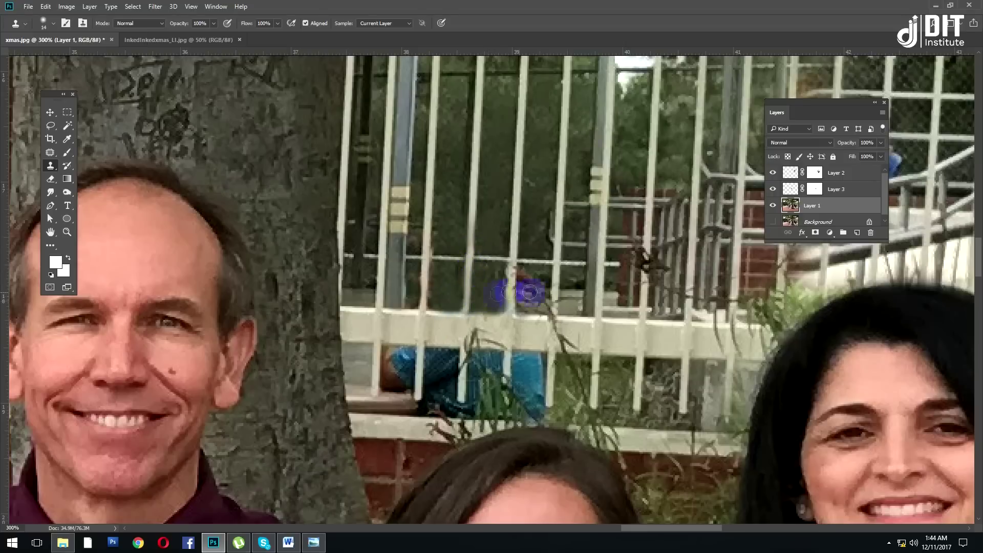
click(469, 270)
drag(469, 271, 465, 306)
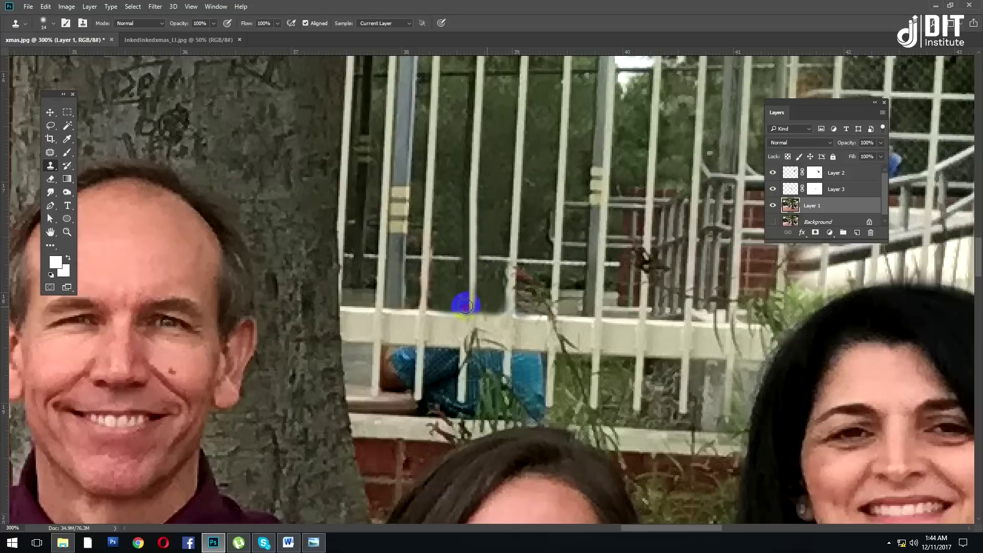
Clone grass over the blue jacket above the girl, then undo those clone strokes.
key(ctrl+minus)
key(ctrl+minus)
key(ctrl+minus)
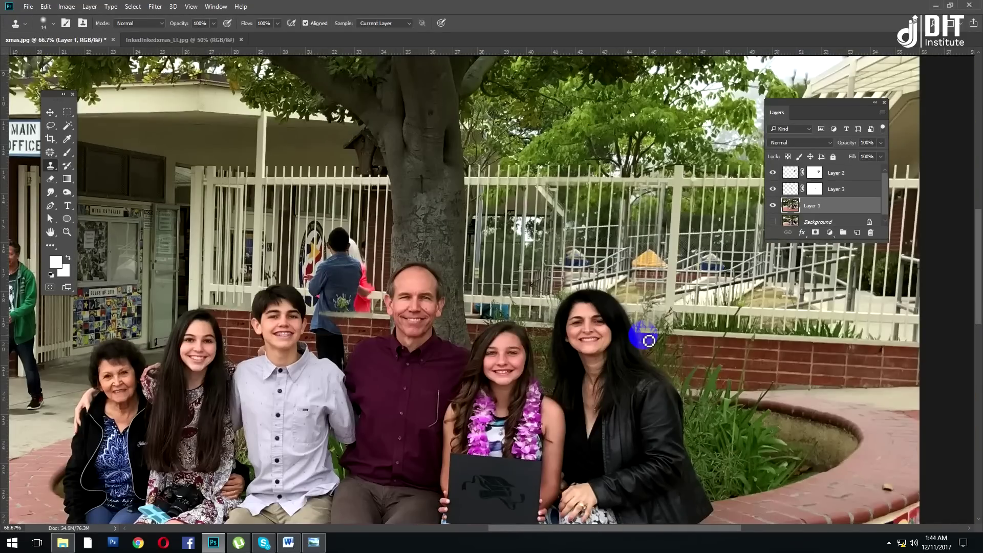
drag(465, 386, 419, 315)
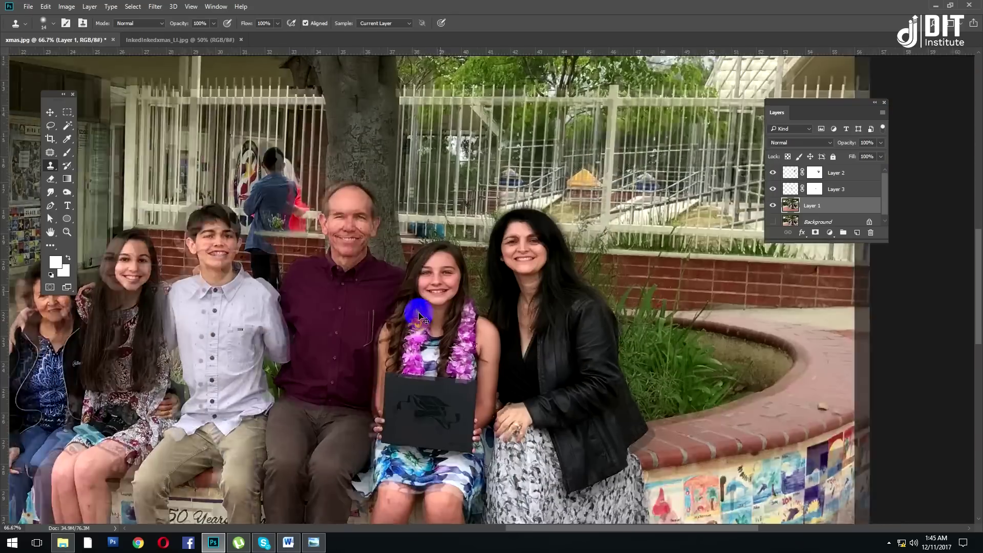
scroll(419, 315, up, 5)
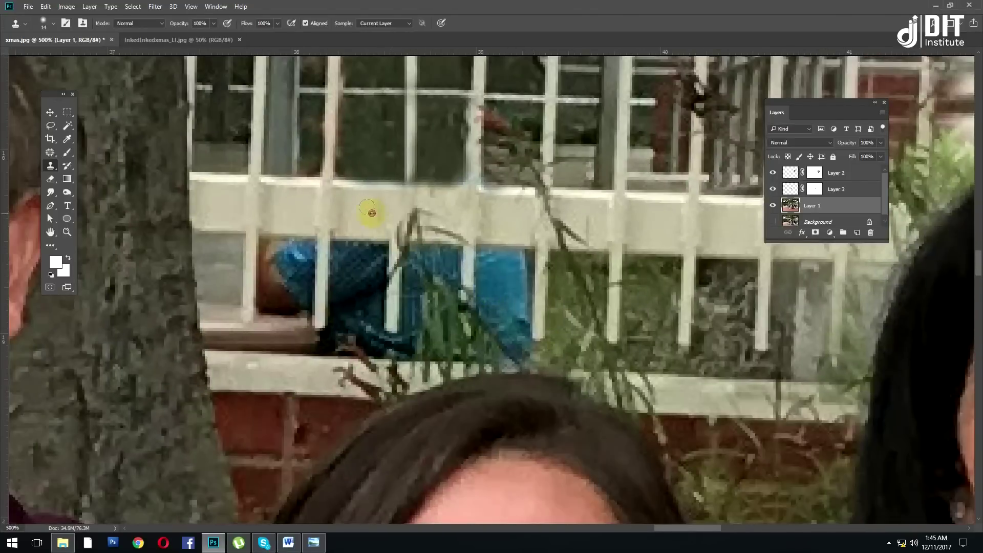
drag(373, 213, 419, 221)
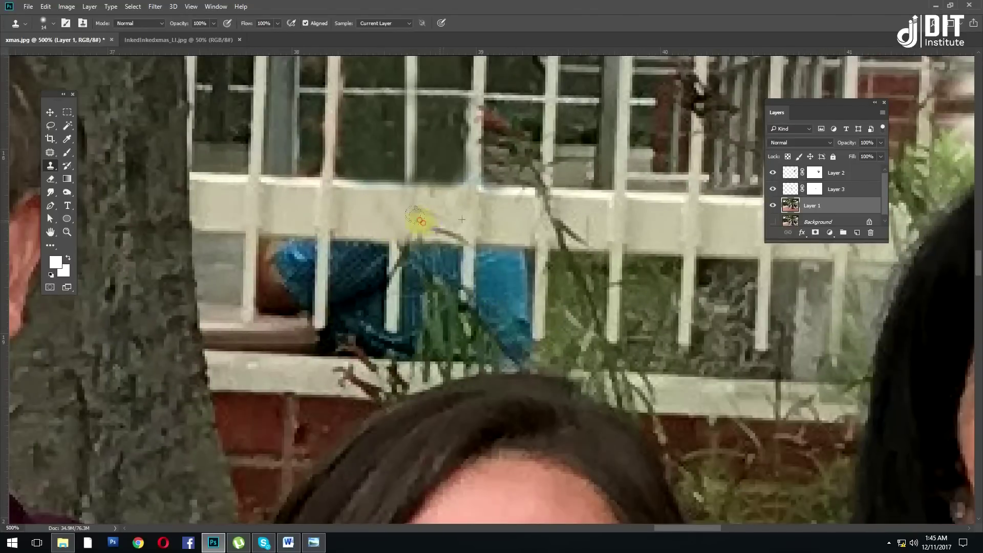
mouse_move(505, 277)
mouse_down()
mouse_move(482, 264)
mouse_move(517, 267)
mouse_move(511, 320)
mouse_up()
key(ctrl+z)
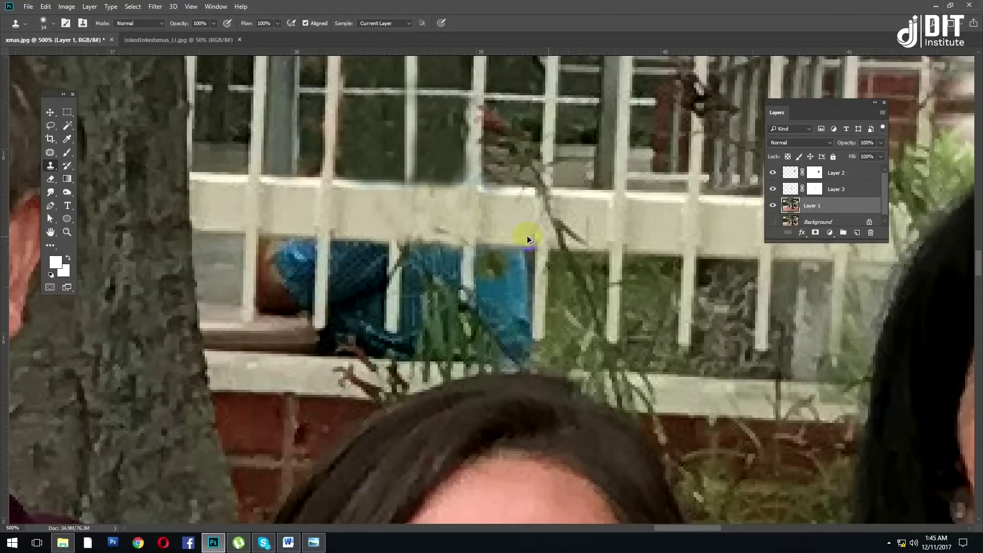
key(ctrl+alt+z)
key(ctrl+alt+z)
Clone dark window pane over the brown and blue patch, then resample from the fence rail.
mouse_move(271, 243)
mouse_down()
mouse_move(274, 292)
mouse_move(301, 256)
mouse_move(302, 284)
mouse_up()
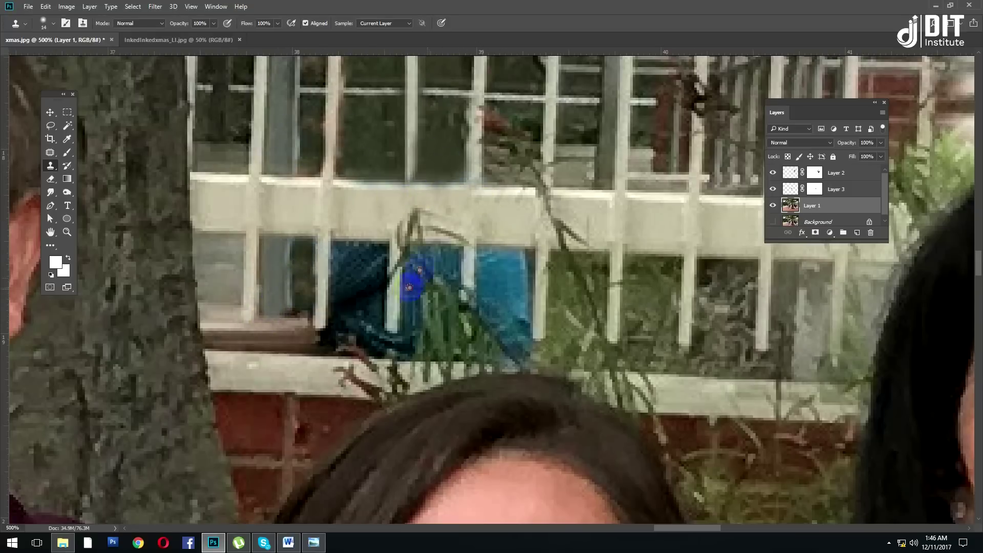
scroll(408, 281, down, 1)
drag(500, 205, 475, 390)
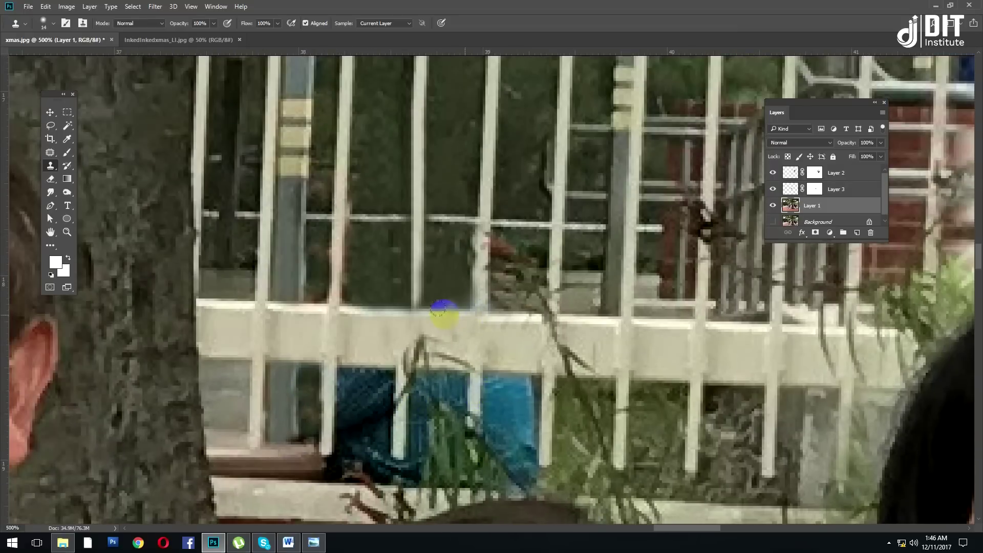
alt+click(357, 310)
drag(446, 311, 470, 375)
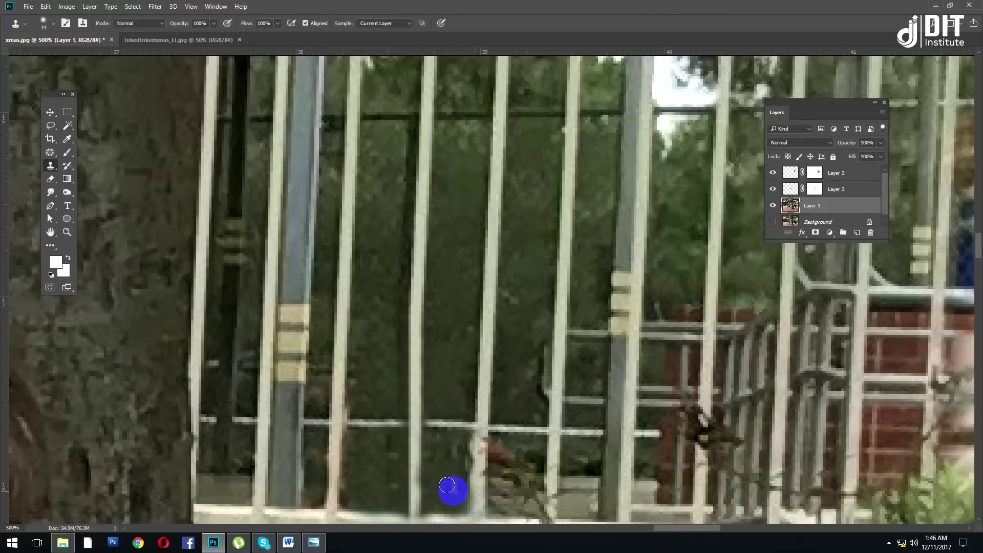
drag(524, 484, 550, 309)
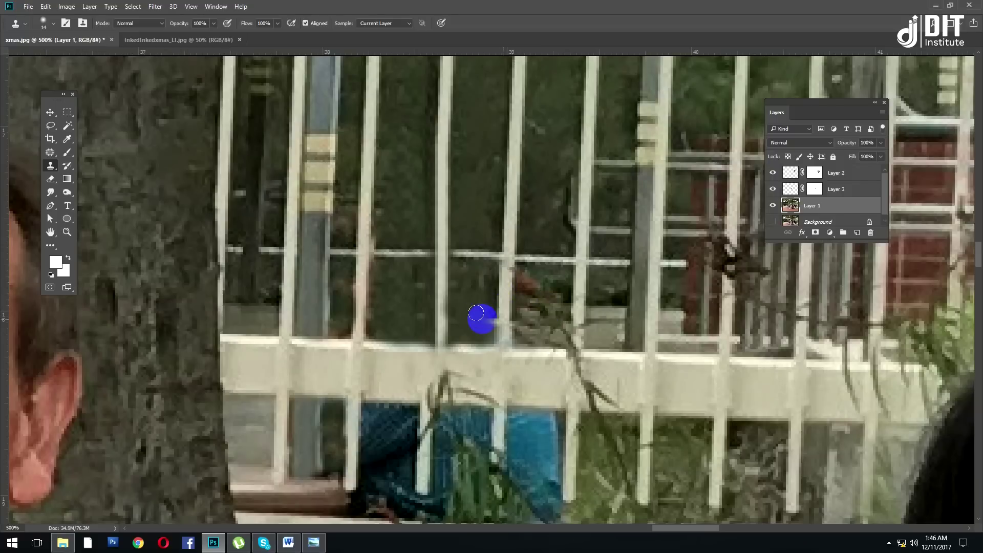
drag(479, 302, 515, 123)
Clone green foliage over the blue window panes near the girl's head.
mouse_move(565, 250)
mouse_down()
mouse_move(577, 237)
mouse_move(615, 279)
mouse_move(564, 271)
mouse_up()
scroll(566, 277, down, 3)
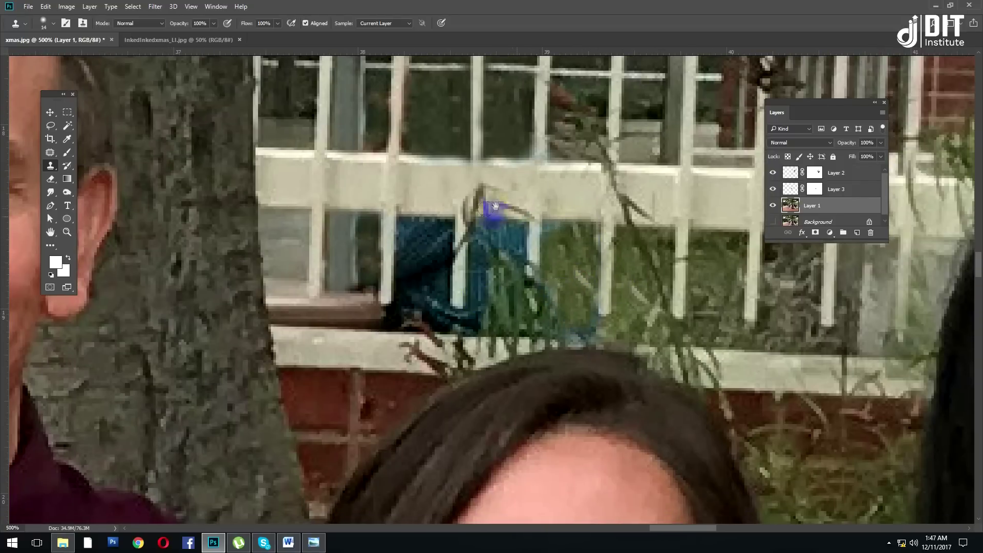
scroll(493, 314, up, 4)
scroll(494, 313, left, 3)
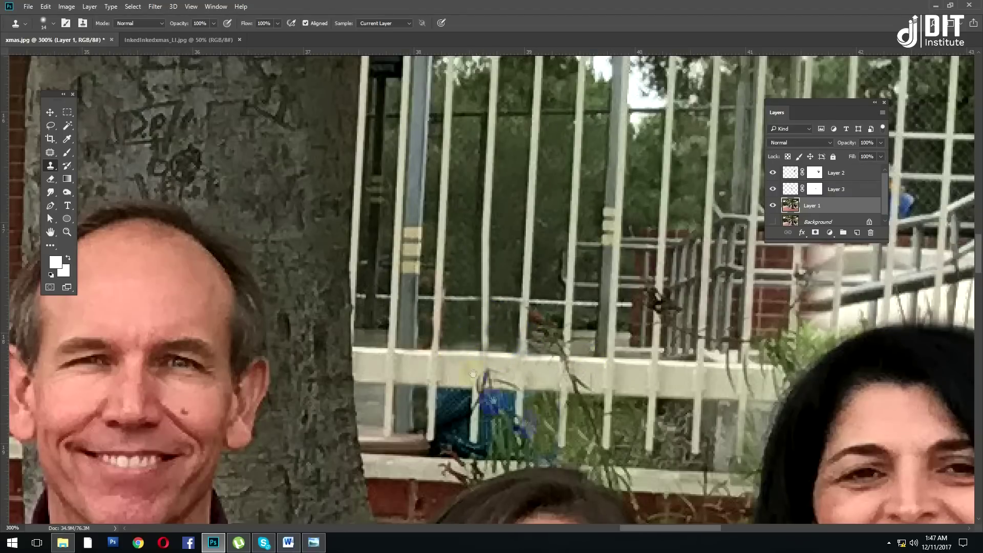
drag(450, 413, 503, 290)
Copy a clean stretch of lower-right fence to a new layer and slide it over the blue jacket.
key(m)
drag(643, 262, 812, 361)
key(ctrl+j)
key(v)
drag(753, 342, 525, 303)
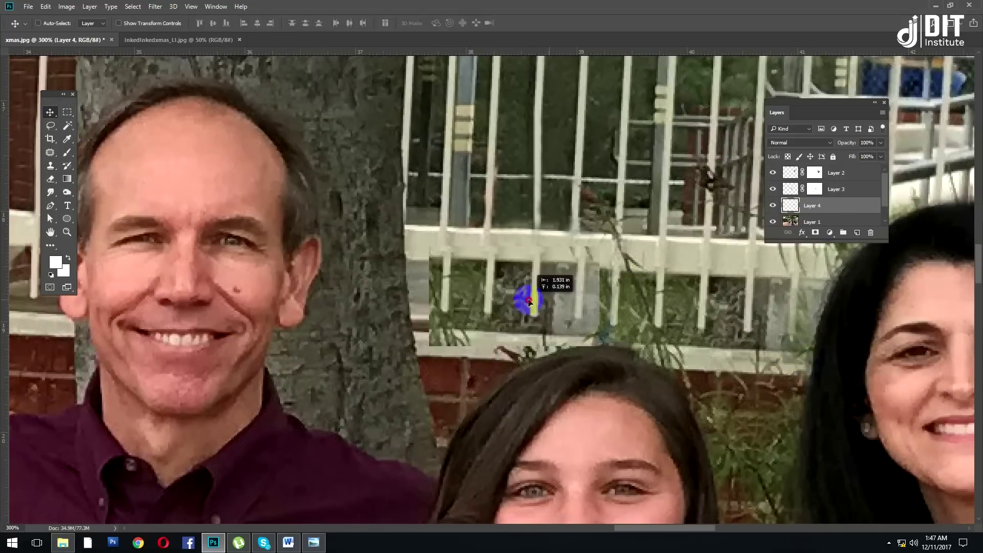
Mask the copied fence patch, brushing black and white to blend its edges.
click(811, 233)
key(b)
key(x)
drag(577, 329, 599, 293)
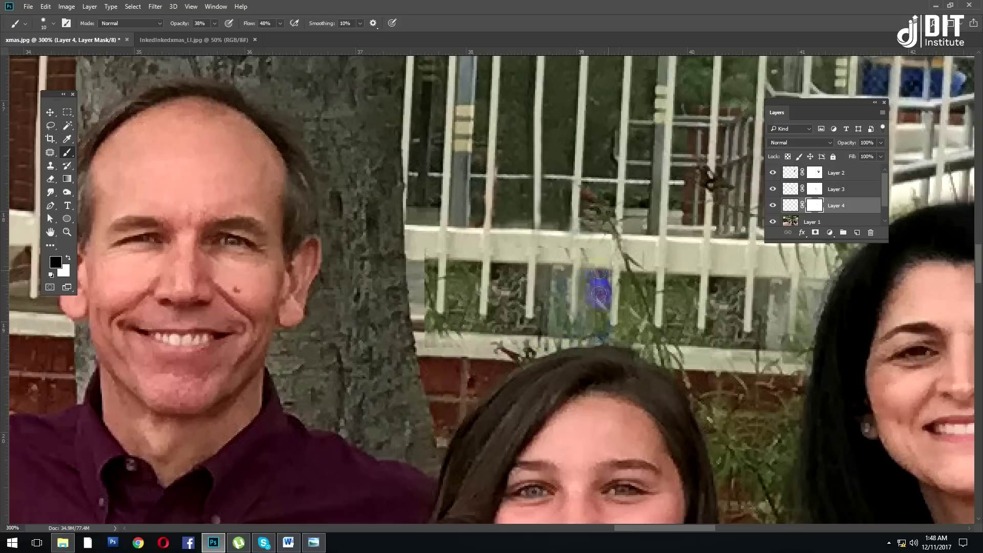
mouse_move(488, 331)
mouse_down()
mouse_move(431, 299)
mouse_move(505, 332)
mouse_up()
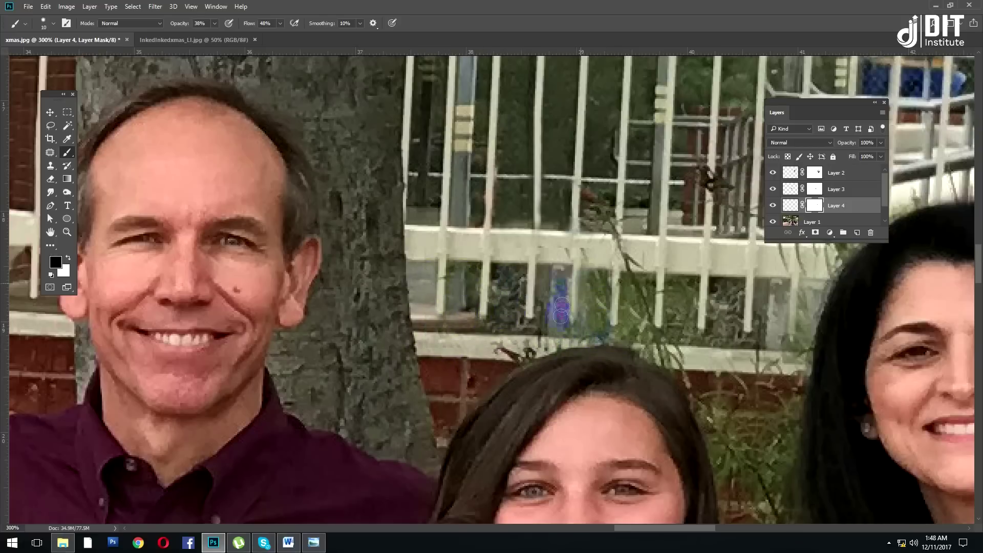
key(x)
drag(608, 334, 622, 332)
drag(564, 305, 562, 293)
key(x)
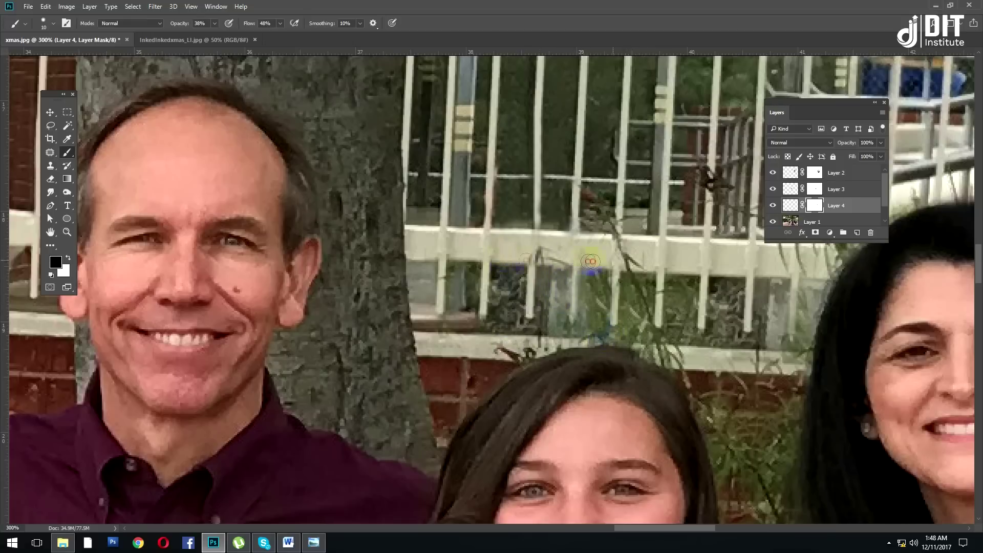
Burn the seam where the patch meets the fence darker.
key(o)
drag(513, 315, 500, 325)
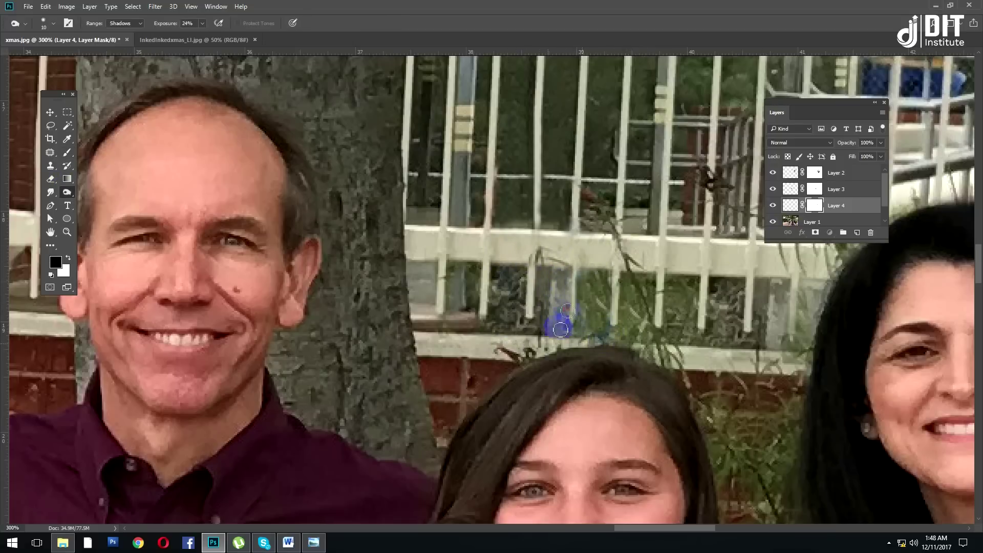
key(ctrl+minus)
key(ctrl+minus)
key(ctrl+minus)
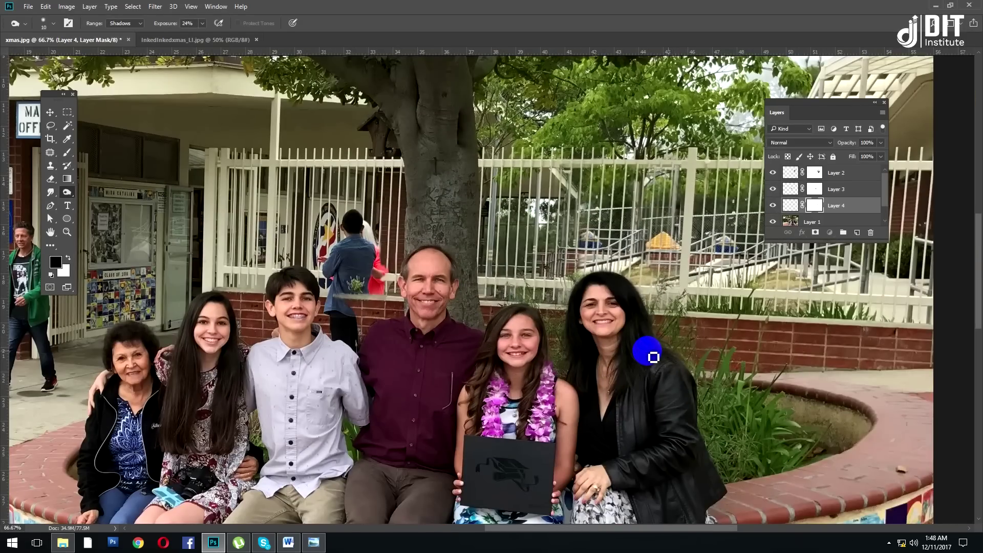
scroll(393, 143, up, 5)
Set the clone stamp brush to 34 px and target Layer 1 instead of the mask.
scroll(385, 200, up, 3)
right_click(385, 200)
text(29)
key(Return)
click(51, 165)
right_click(406, 193)
click(399, 175)
right_click(417, 191)
click(512, 196)
text(34)
key(Return)
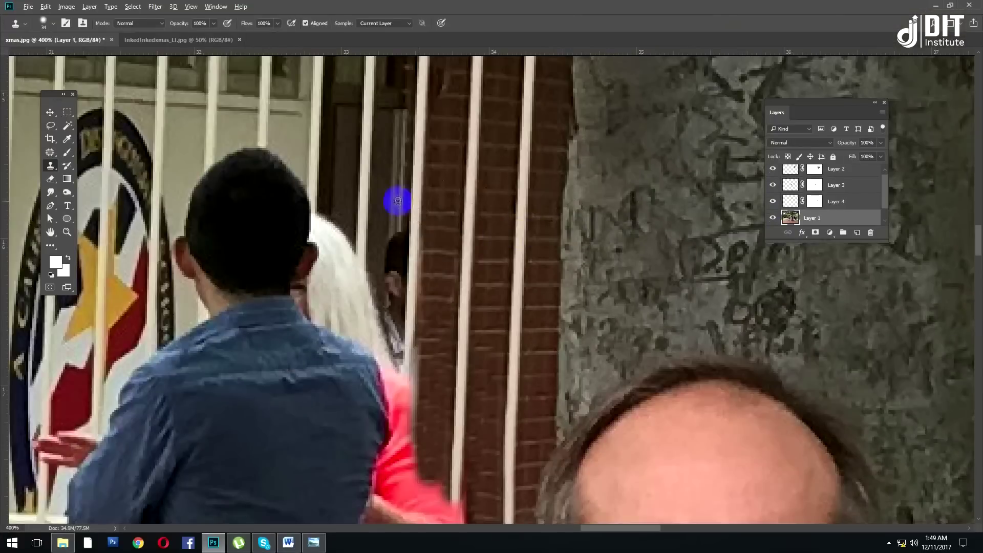
ctrl+click(374, 206)
Clone railing and brick over the white-haired, red-clad figure behind the man.
drag(396, 232, 381, 483)
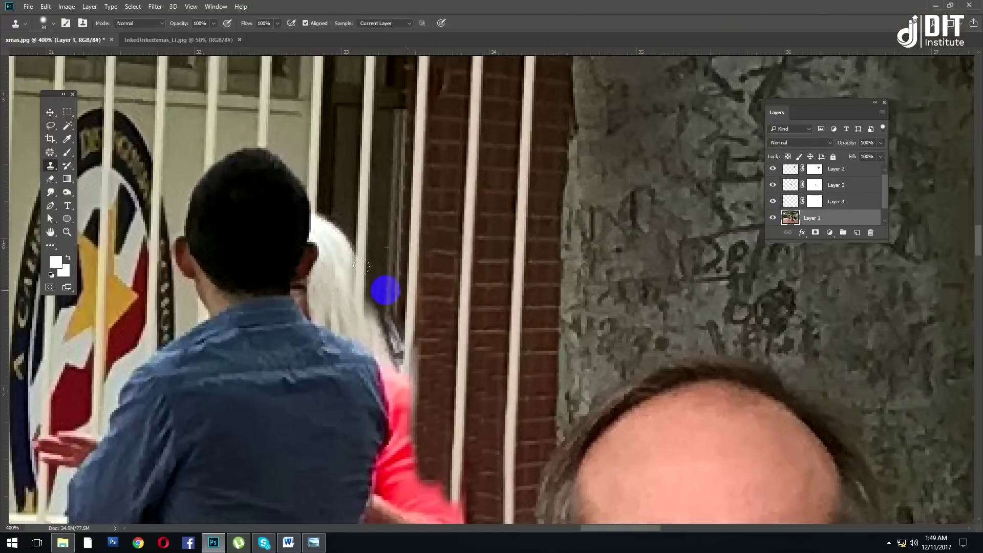
scroll(382, 482, down, 5)
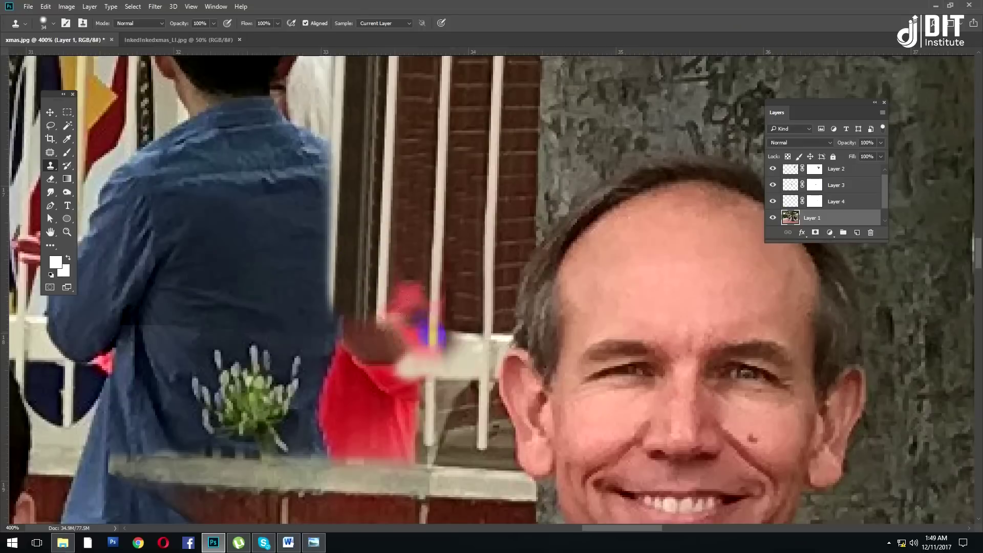
drag(405, 293, 439, 308)
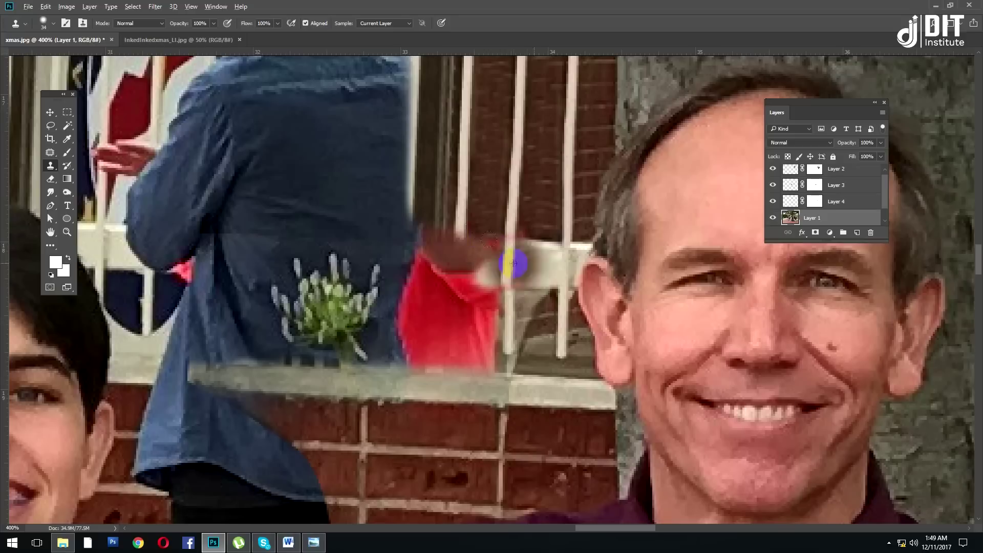
scroll(439, 307, down, 3)
drag(467, 261, 553, 298)
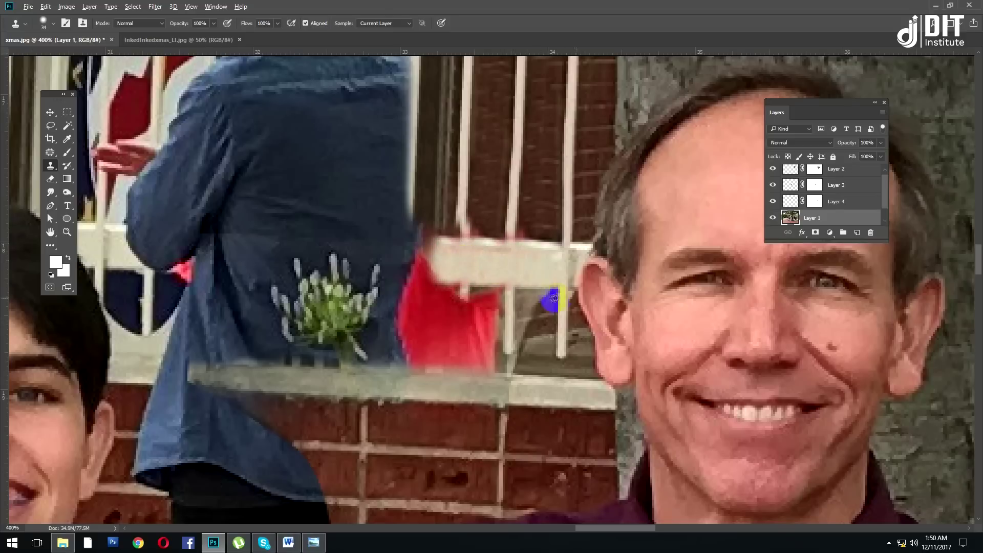
drag(457, 291, 457, 346)
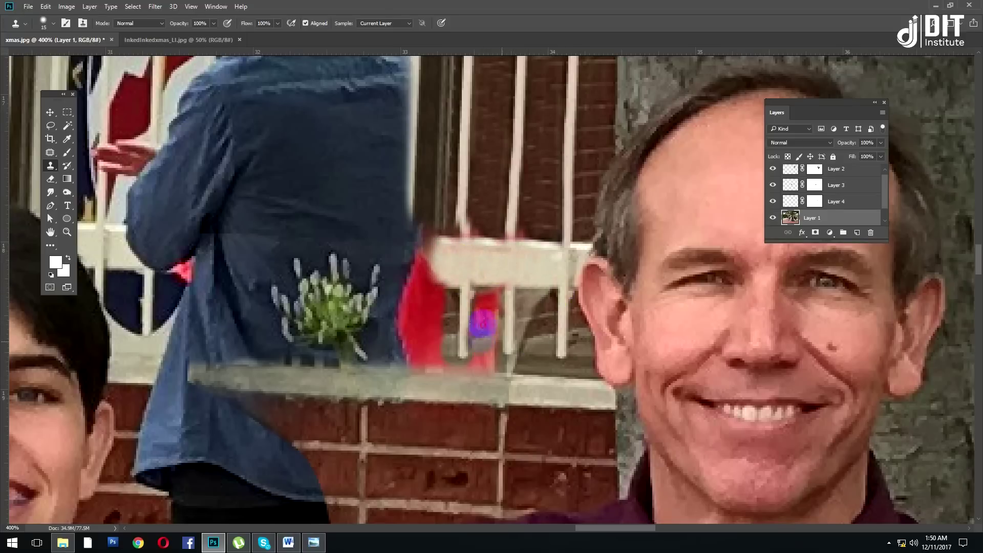
right_click(522, 306)
drag(481, 307, 477, 336)
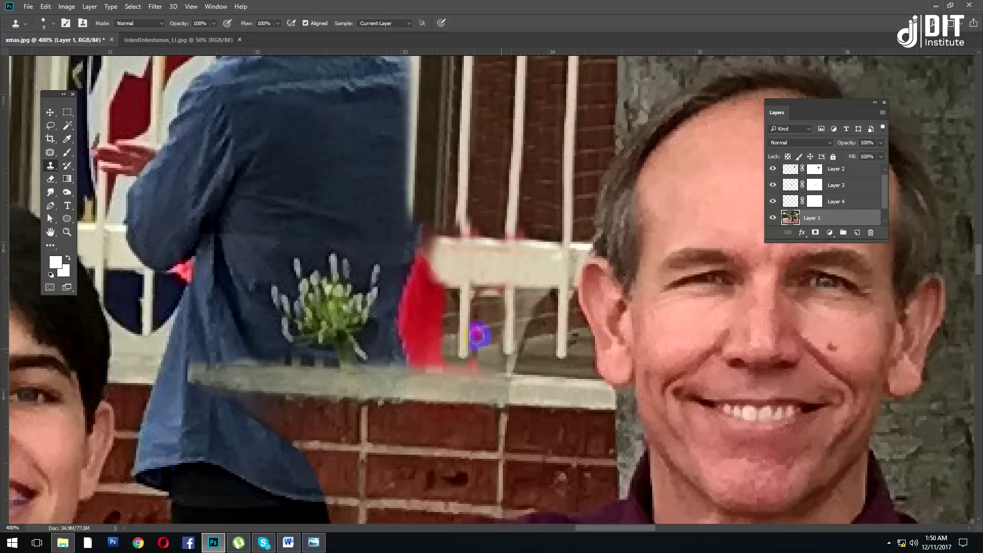
Add a new empty top layer and set clone sampling to All Layers.
click(834, 182)
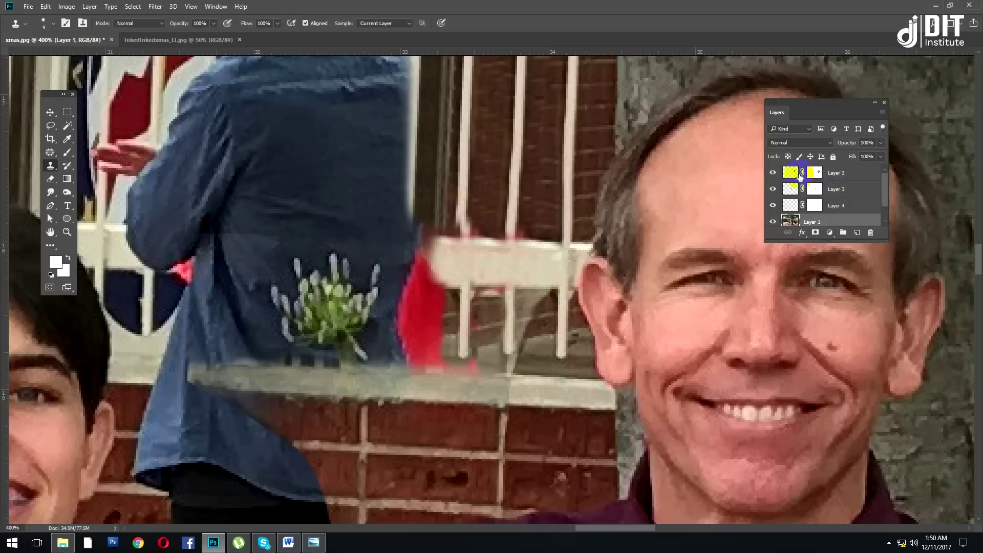
click(857, 233)
click(385, 23)
click(376, 44)
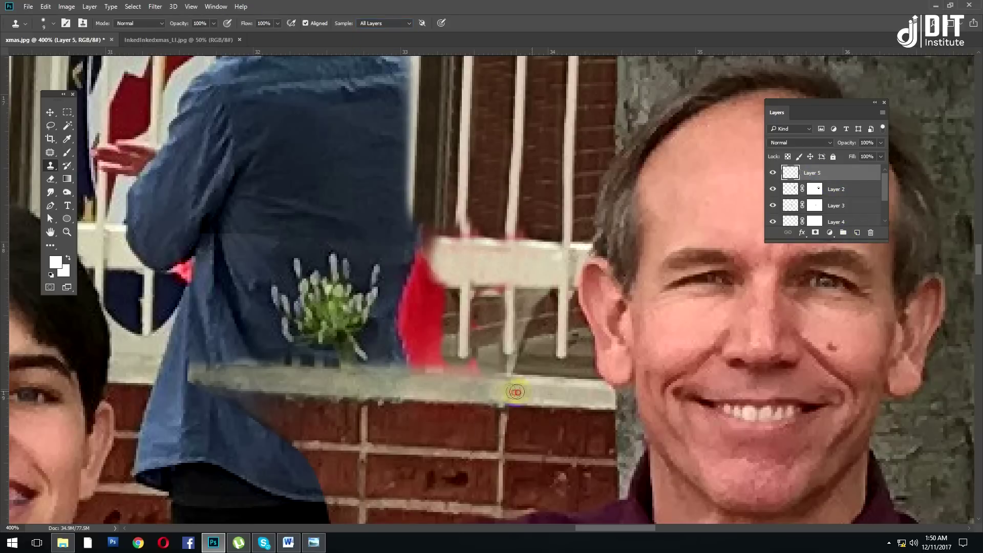
right_click(511, 363)
key(Escape)
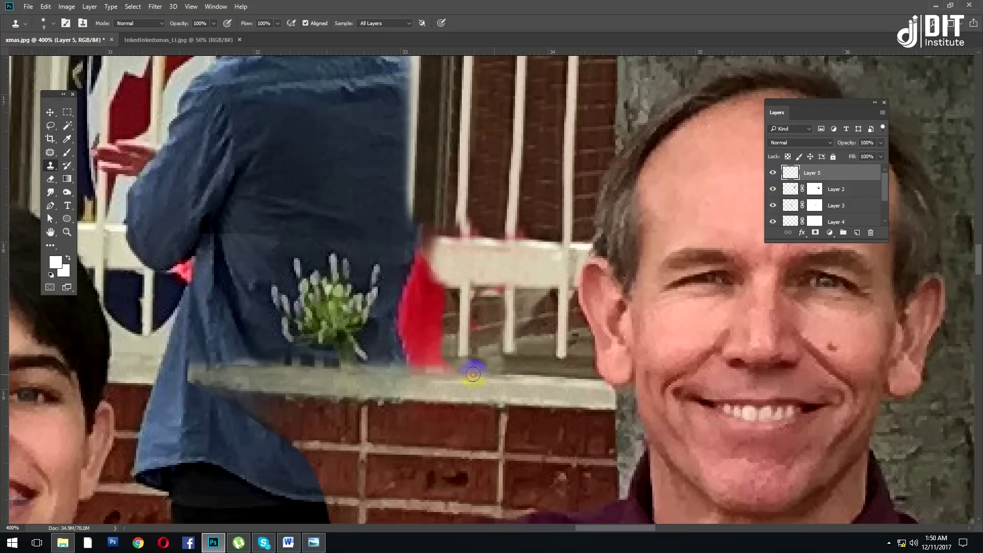
With a 44 px brush, clone brick and ledge over the blue shirt's lower half.
drag(303, 316, 566, 277)
drag(420, 334, 462, 337)
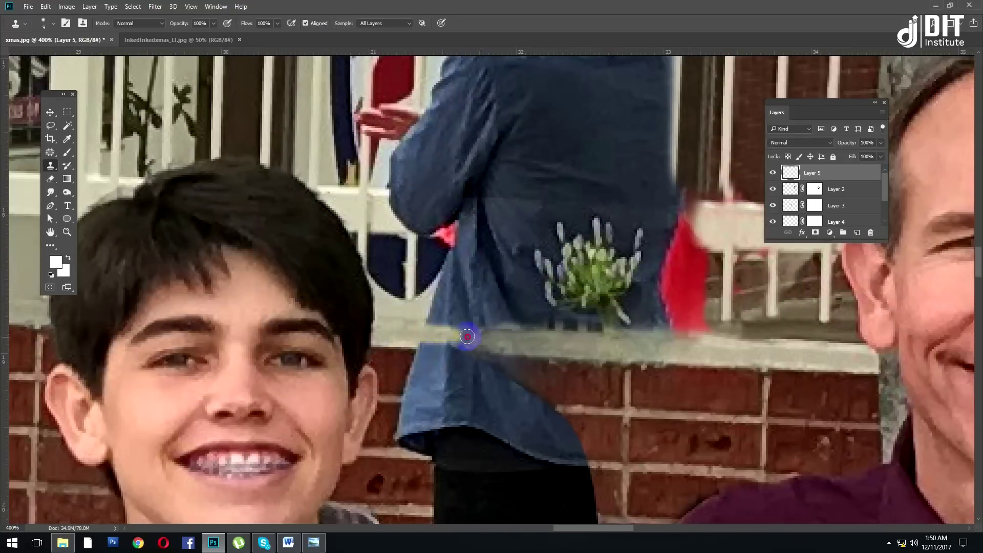
right_click(665, 246)
key(Return)
mouse_move(614, 413)
mouse_down()
mouse_move(482, 417)
mouse_move(594, 438)
mouse_move(509, 408)
mouse_move(527, 408)
mouse_move(420, 402)
mouse_up()
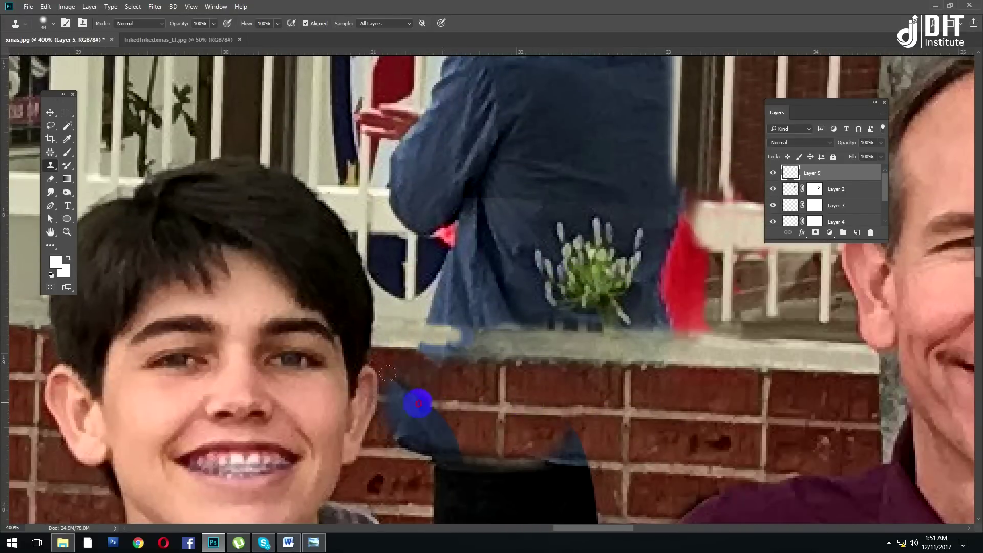
mouse_move(571, 394)
mouse_down()
mouse_move(424, 408)
mouse_move(571, 464)
mouse_move(604, 492)
mouse_up()
drag(611, 509, 644, 417)
drag(507, 369, 466, 409)
Switch to a 21 px brush and clone brick over the remaining dark patch.
right_click(591, 245)
drag(635, 259, 621, 259)
key(Return)
mouse_move(520, 395)
mouse_down()
mouse_move(556, 452)
mouse_move(444, 433)
mouse_move(646, 371)
mouse_up()
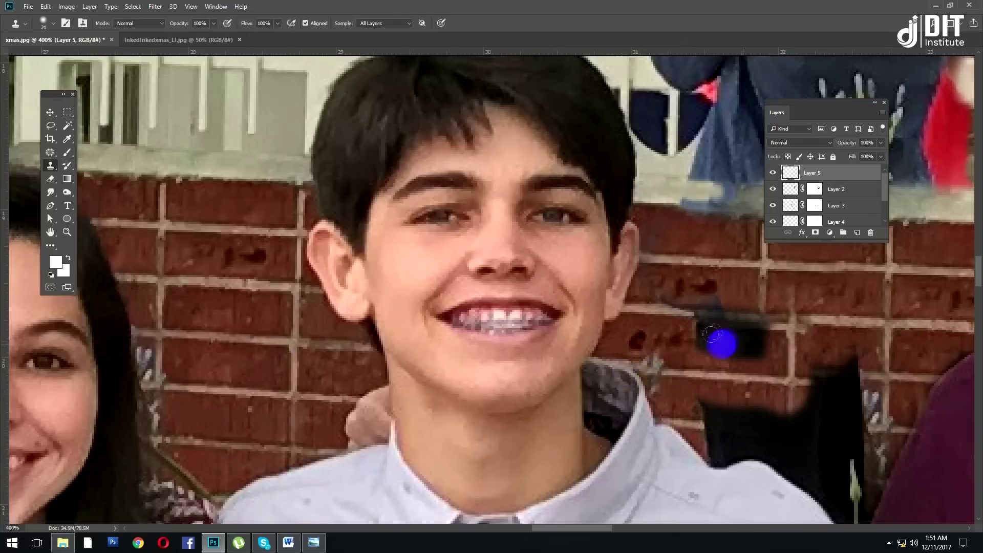
drag(819, 375, 835, 320)
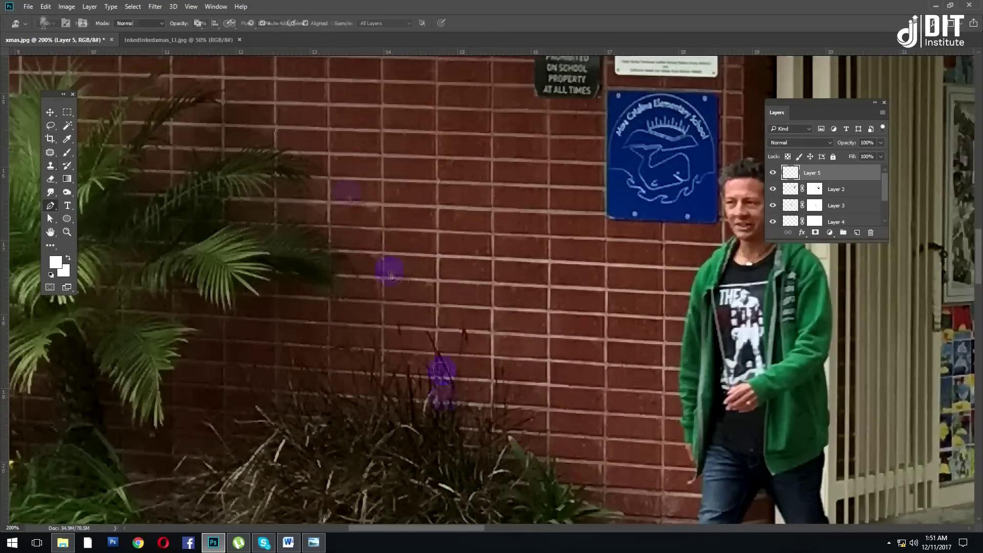
Outline a clean wall patch and copy it onto its own new layer.
click(509, 314)
click(333, 110)
click(507, 201)
key(ctrl+minus)
key(ctrl+minus)
key(ctrl+j)
click(485, 205)
click(819, 217)
key(ctrl+j)
click(50, 112)
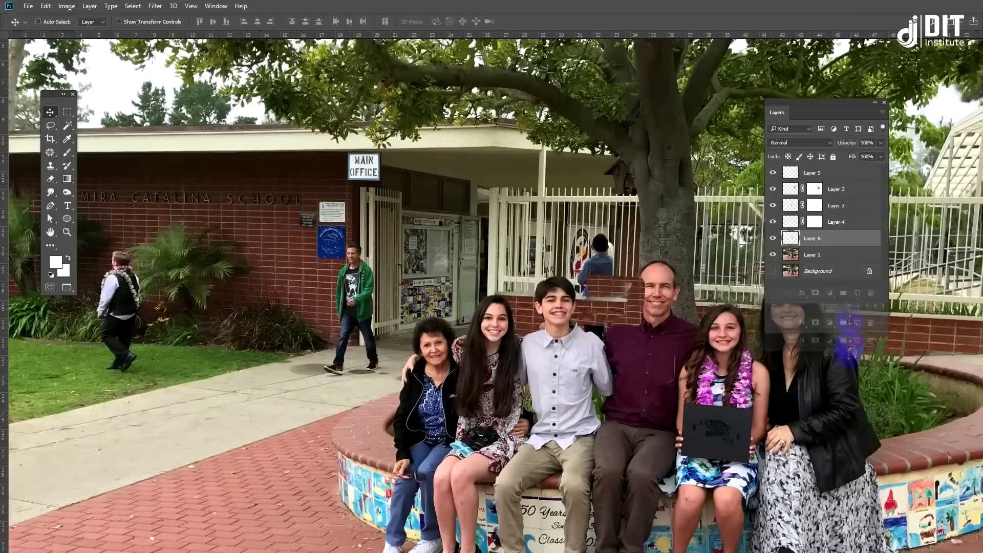
Move Layer 6 to the top and enlarge the wall patch behind the boy's shoulder.
drag(819, 238, 840, 166)
key(ctrl+plus)
drag(586, 389, 558, 335)
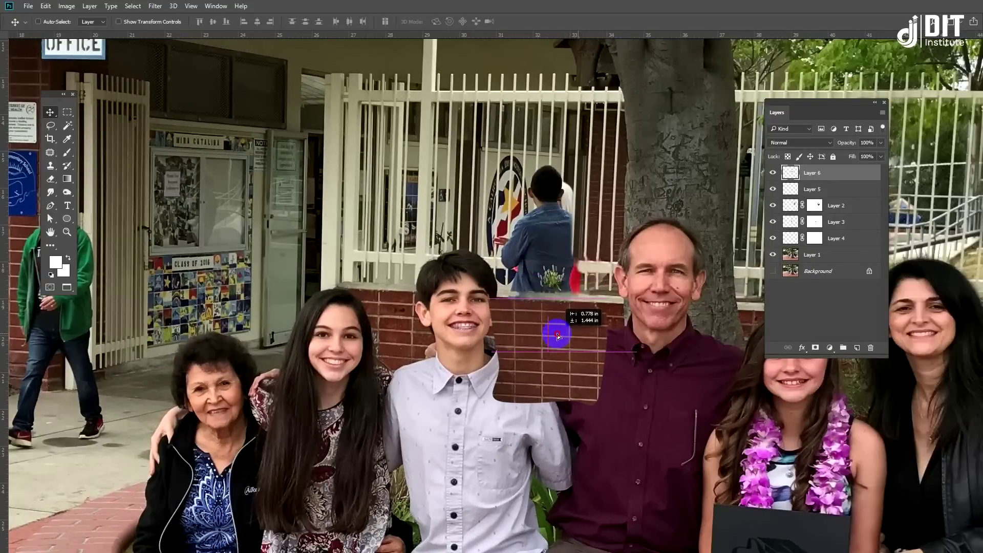
key(ctrl+t)
drag(599, 402, 619, 422)
drag(575, 375, 580, 379)
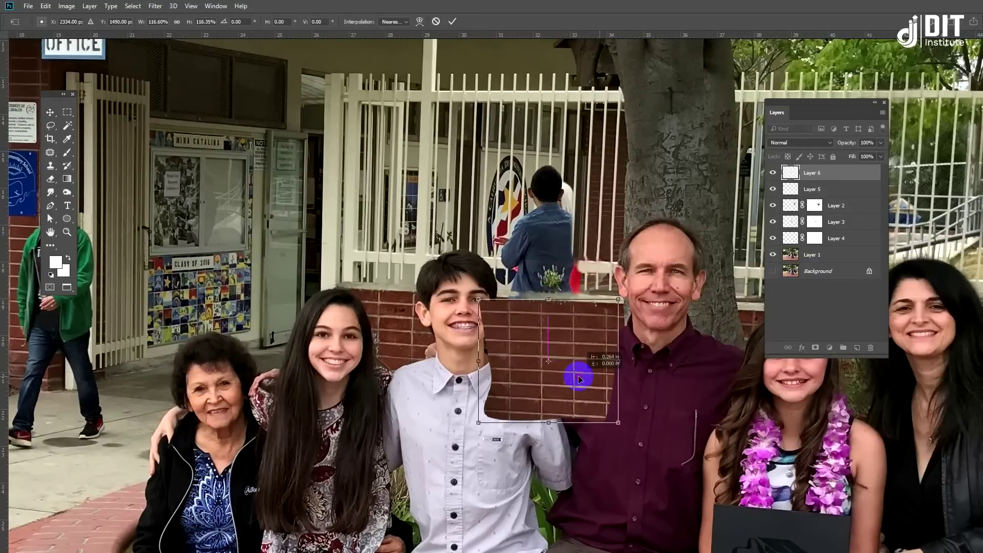
click(658, 359)
Paint black on the patch's mask to hide its edges over the boy's shirt and shoulder.
key(b)
right_click(621, 272)
key(Escape)
key(x)
mouse_move(492, 404)
mouse_down()
mouse_move(568, 390)
mouse_move(617, 353)
mouse_move(563, 397)
mouse_up()
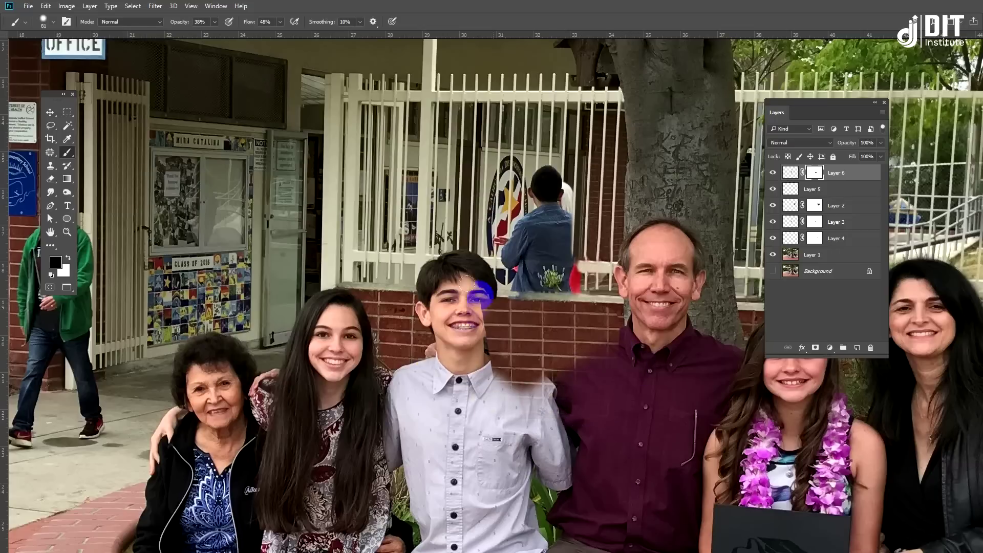
drag(492, 377, 556, 378)
key(ctrl+plus)
key(bracketleft)
key(bracketleft)
key(bracketleft)
Touch up the mask edge along the boy's shoulder with a smaller brush, then review the whole family.
key(x)
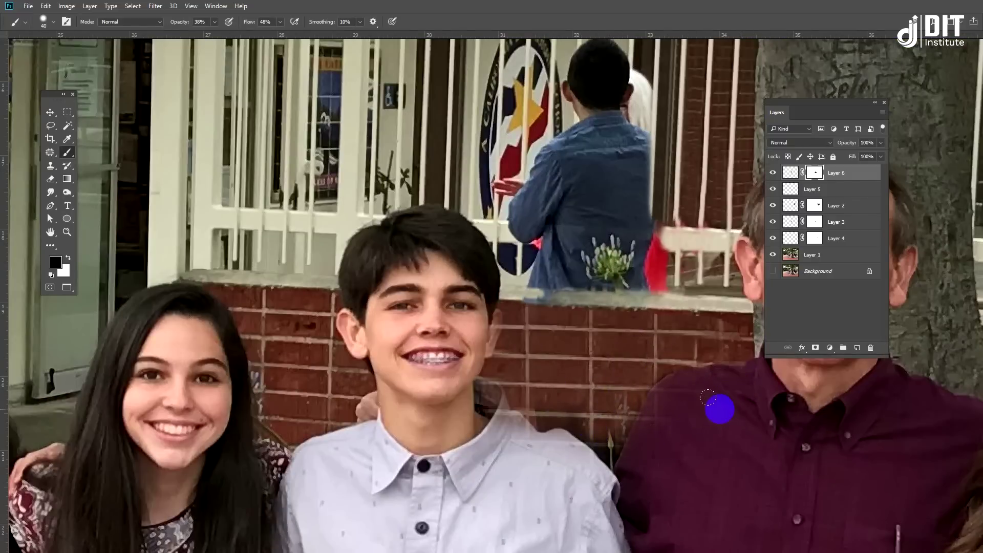
key(bracketleft)
key(bracketleft)
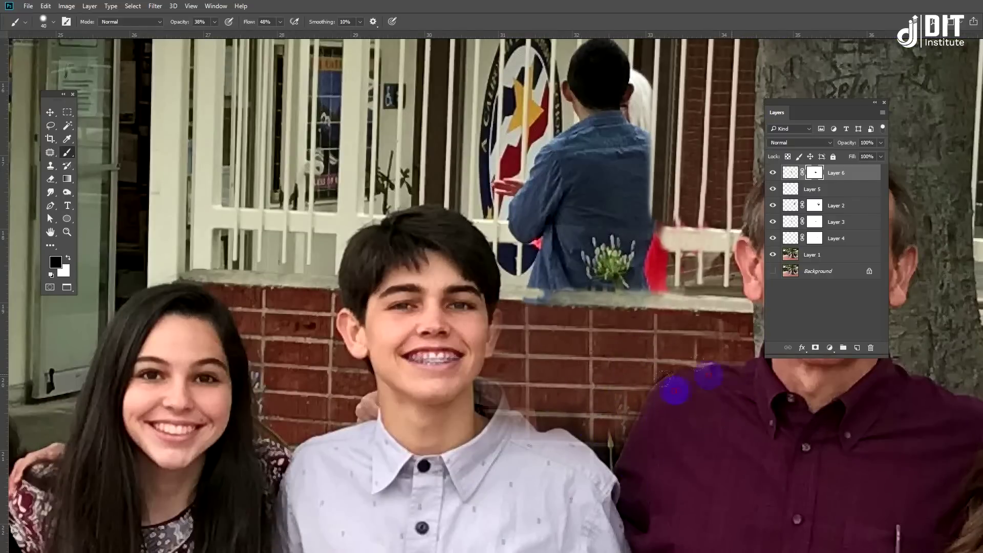
key(x)
key(x)
click(528, 447)
click(565, 453)
key(x)
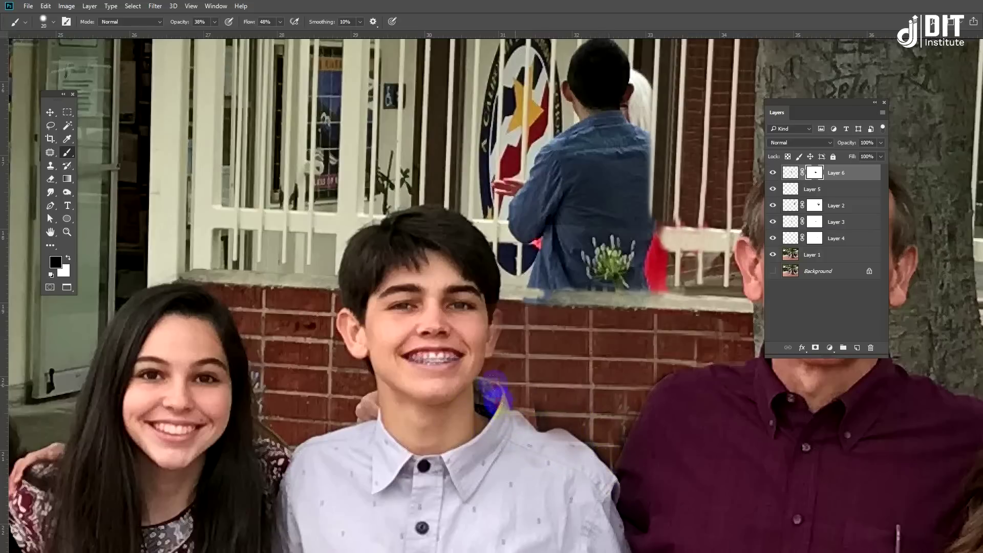
key(x)
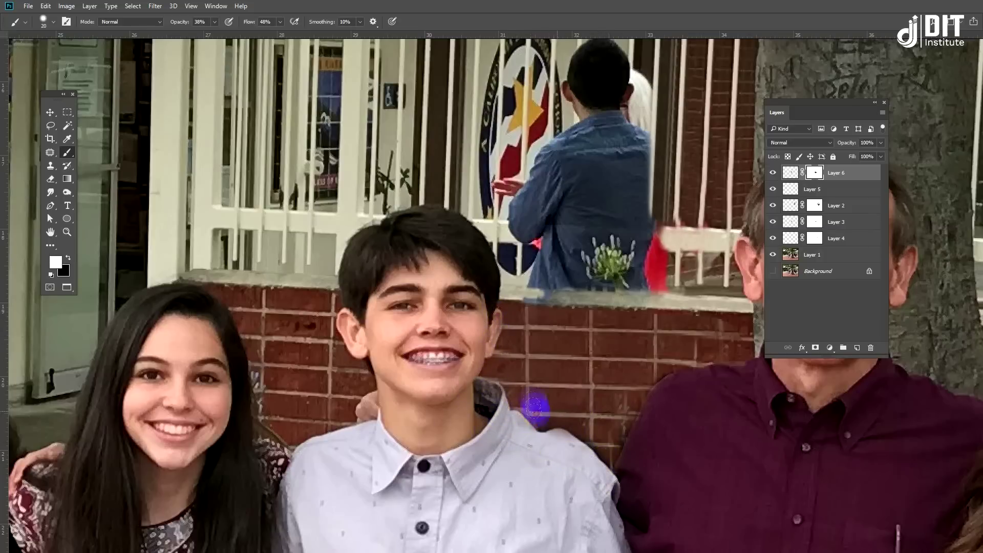
drag(664, 414, 511, 362)
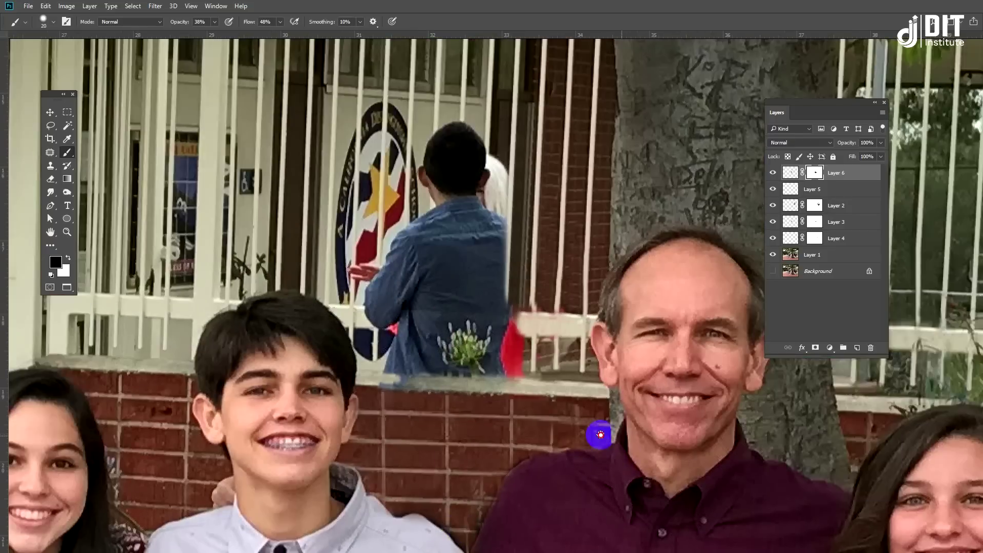
drag(590, 291, 599, 434)
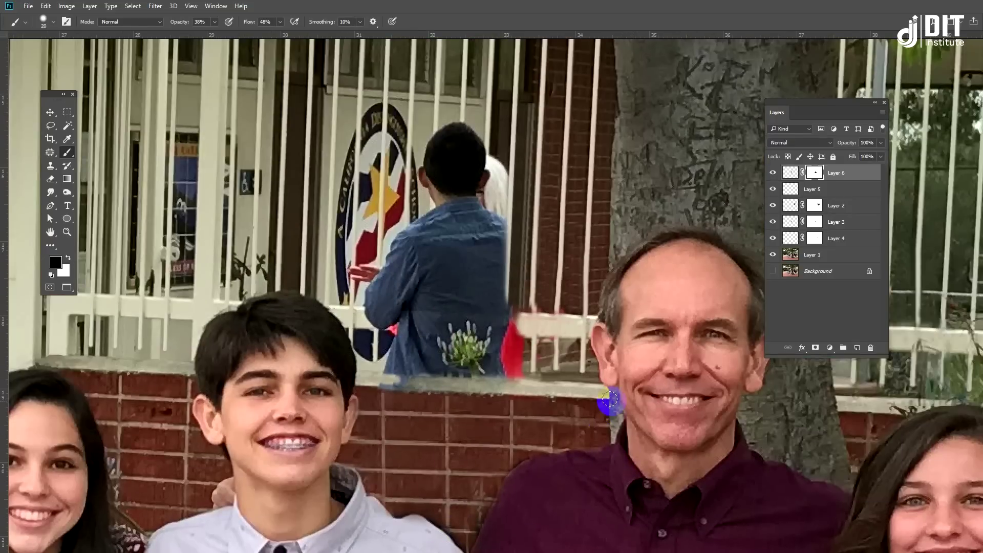
key(ctrl+minus)
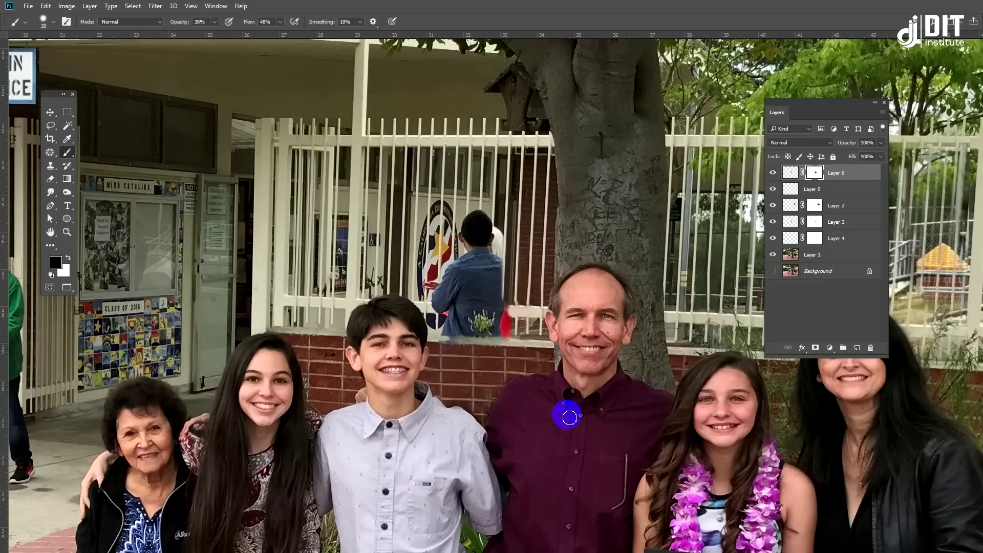
Try cloning over the dark strip on the ledge on a new layer, then undo it.
scroll(570, 417, up, 4)
key(s)
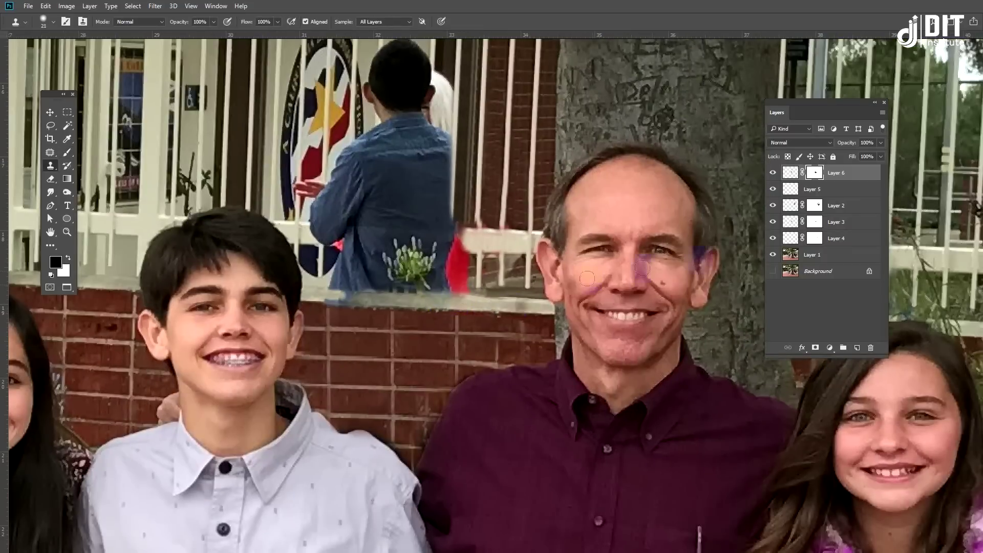
key(ctrl+shift+alt+n)
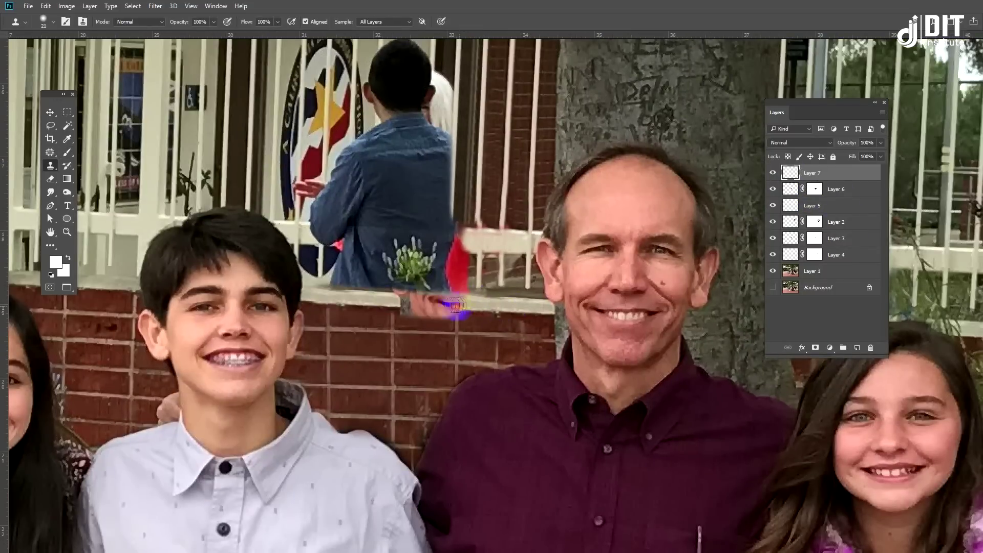
alt+click(430, 302)
drag(435, 294, 328, 298)
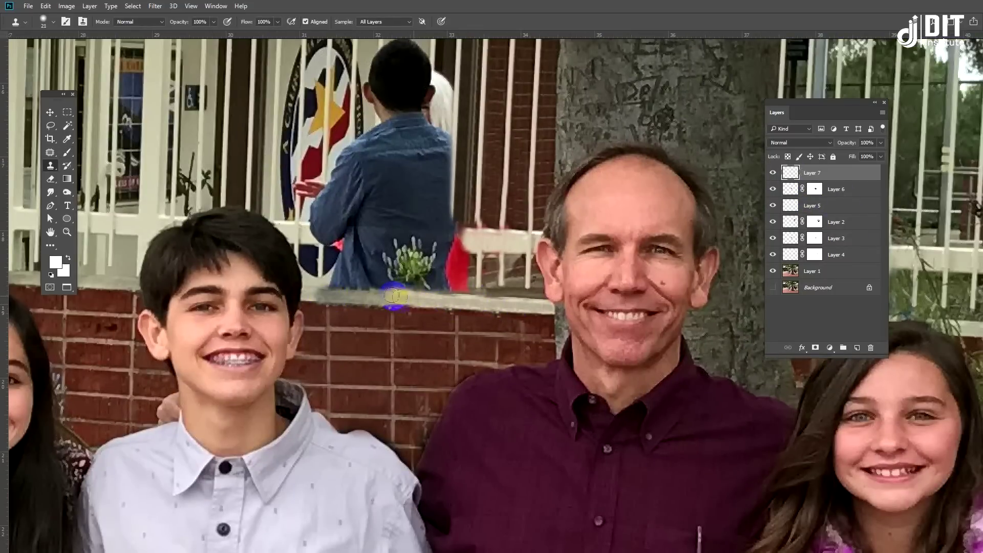
key(ctrl+alt+z)
key(ctrl+alt+z)
key(ctrl+alt+z)
scroll(410, 299, down, 5)
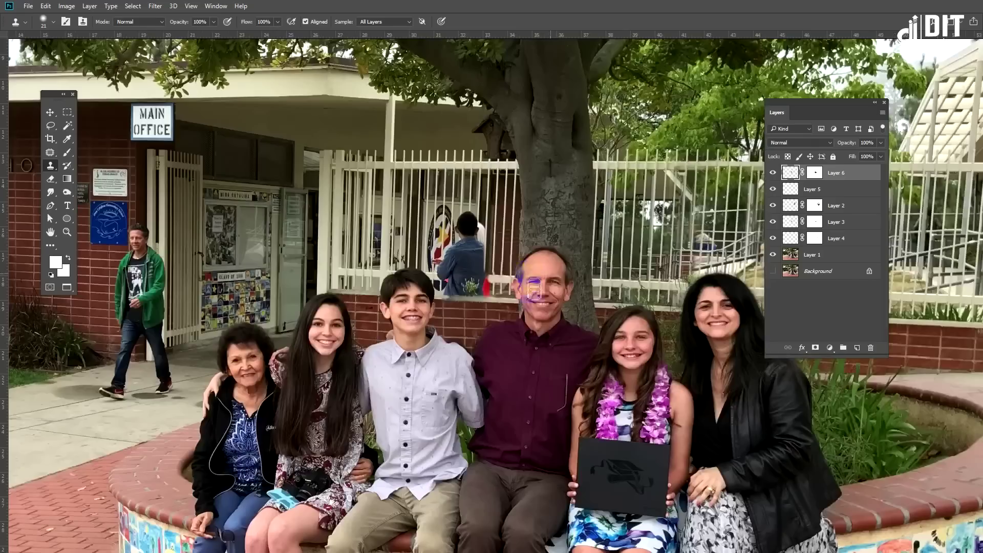
drag(587, 339, 228, 339)
scroll(281, 335, up, 5)
Trace a Pen path around a clean stretch of fence and convert it to a selection.
key(p)
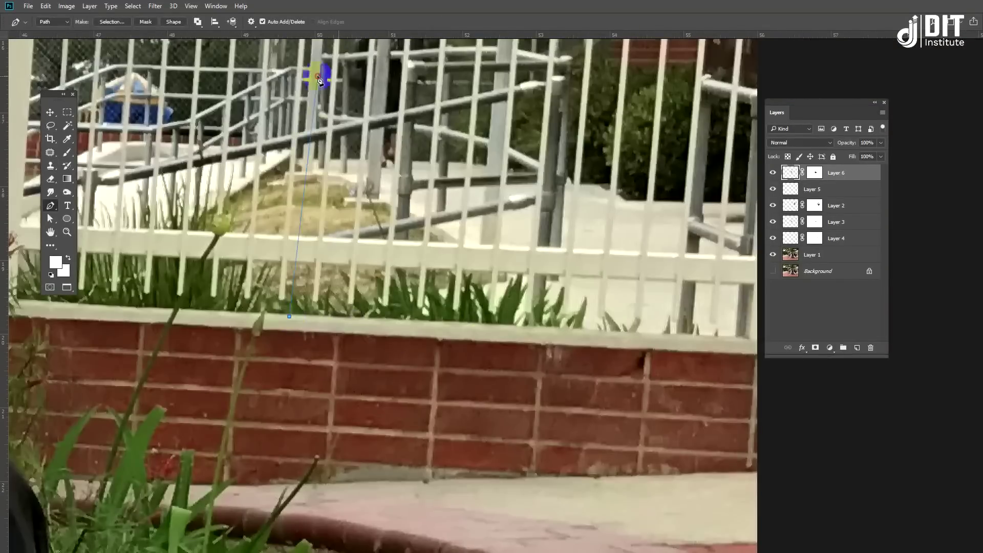
scroll(319, 79, down, 5)
click(484, 138)
click(604, 351)
click(424, 351)
right_click(512, 251)
click(567, 281)
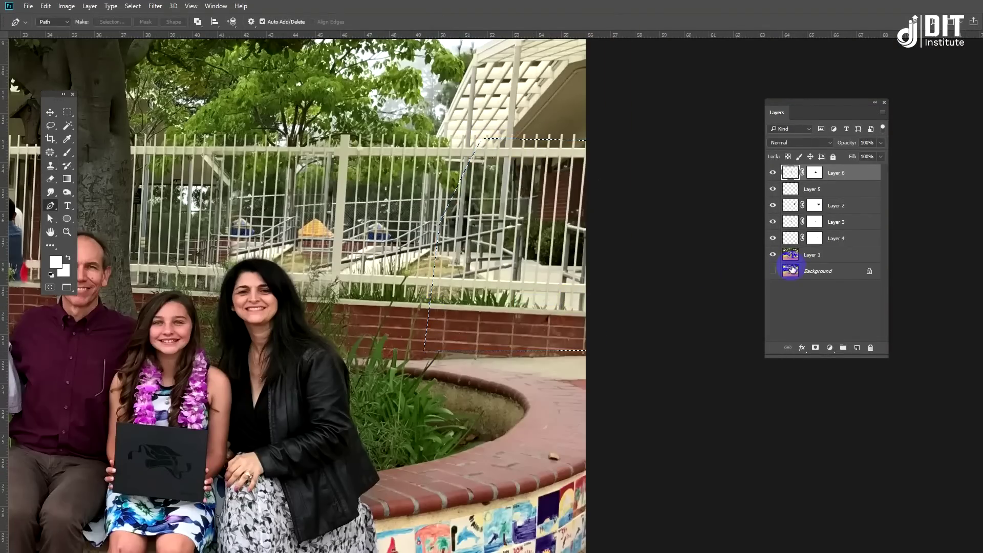
click(791, 269)
Copy the fence to a new top layer and transform it over the man's head.
key(ctrl+j)
drag(830, 270, 840, 171)
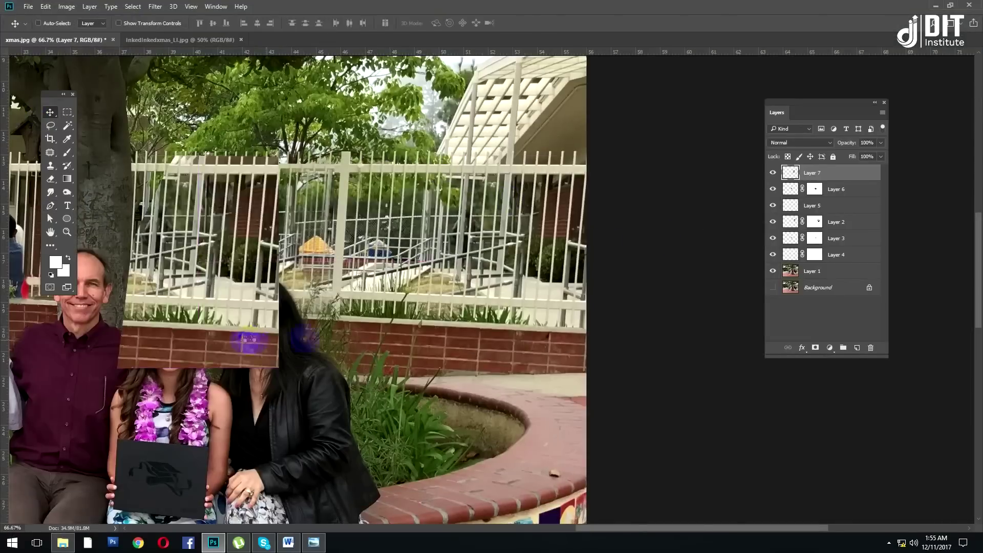
mouse_move(248, 340)
mouse_down()
mouse_move(369, 343)
mouse_move(356, 314)
mouse_move(445, 394)
mouse_up()
key(ctrl+t)
right_click(356, 312)
click(389, 471)
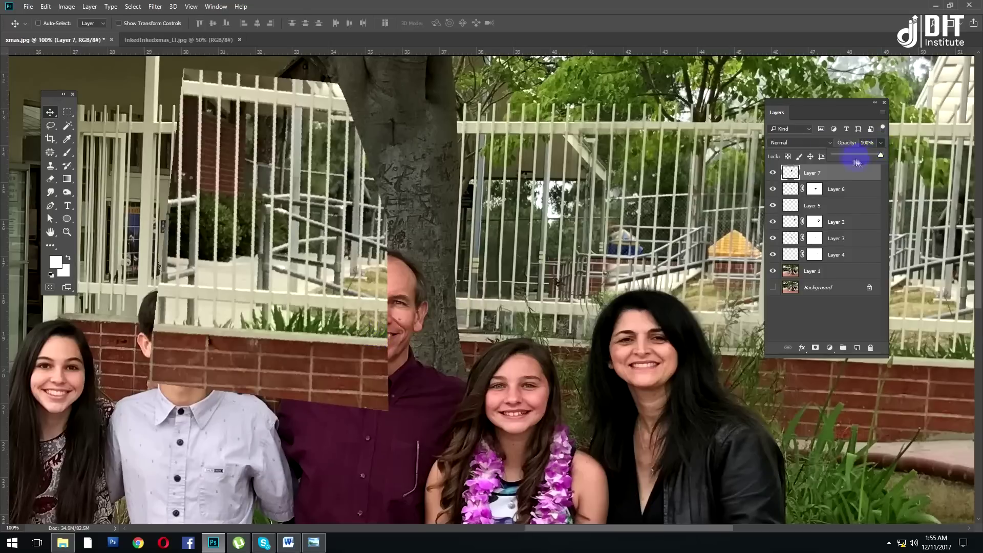
Align the see-through fence patch with the real fence, add a mask, restore full opacity.
drag(860, 162, 848, 156)
key(ctrl+t)
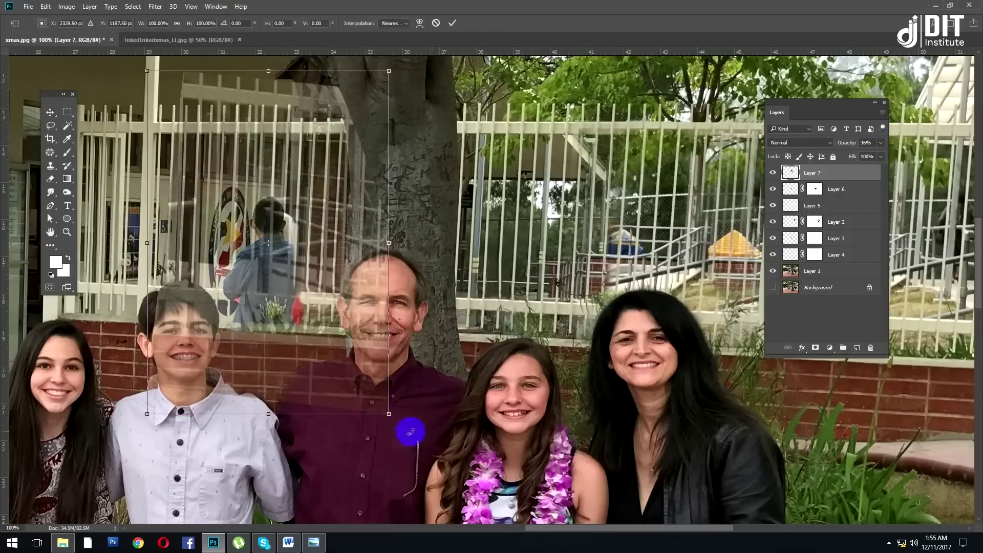
drag(405, 429, 411, 414)
key(Return)
click(815, 348)
drag(881, 142, 894, 142)
Paint black on the mask to reveal the man's head, the boy's head and the tree trunk.
key(b)
right_click(454, 296)
key(Escape)
mouse_move(335, 415)
mouse_down()
mouse_move(369, 297)
mouse_move(366, 205)
mouse_move(338, 379)
mouse_up()
mouse_move(187, 382)
mouse_down()
mouse_move(184, 256)
mouse_move(174, 369)
mouse_up()
mouse_move(174, 333)
mouse_down()
mouse_move(185, 97)
mouse_move(201, 166)
mouse_move(323, 169)
mouse_move(338, 205)
mouse_up()
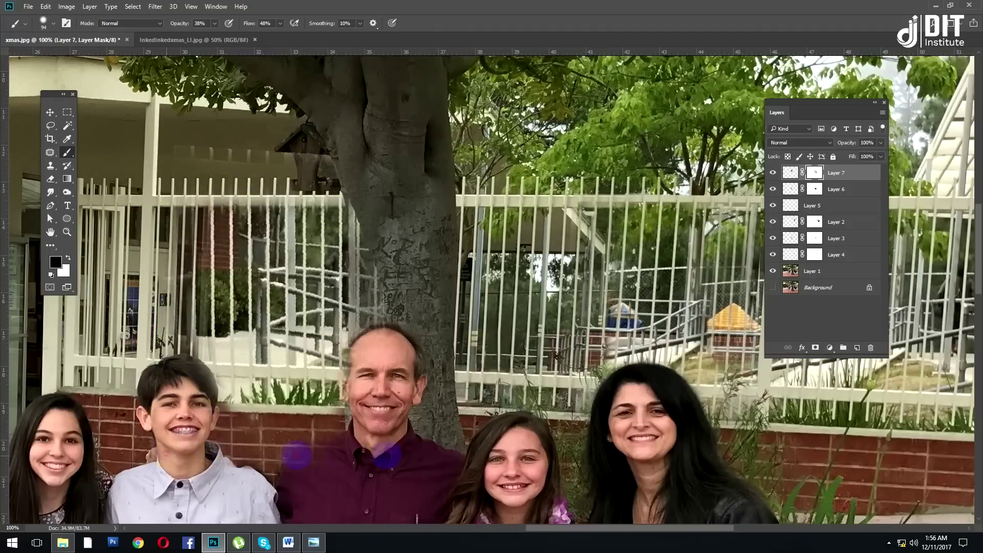
mouse_move(345, 379)
mouse_down()
mouse_move(333, 205)
mouse_move(358, 245)
mouse_up()
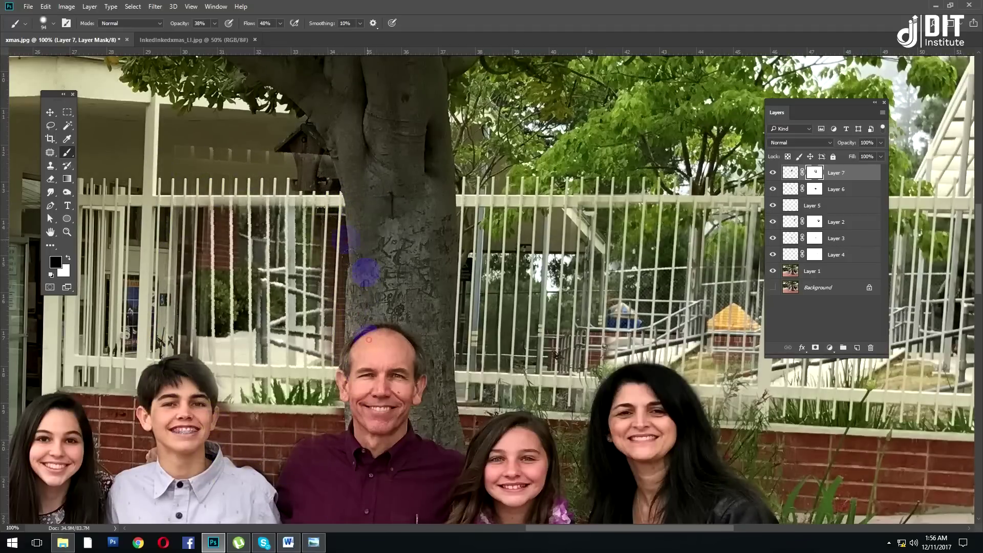
click(398, 347)
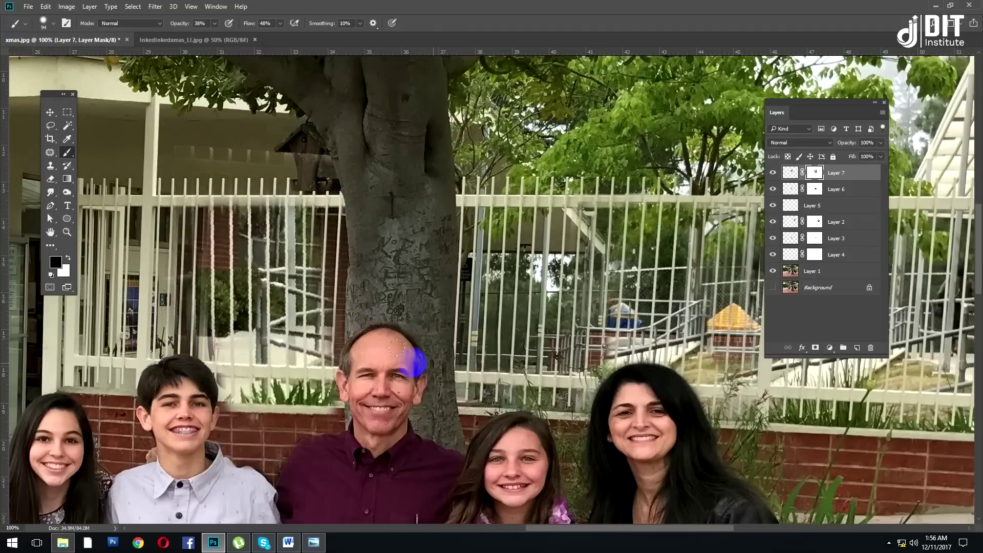
drag(302, 205, 270, 422)
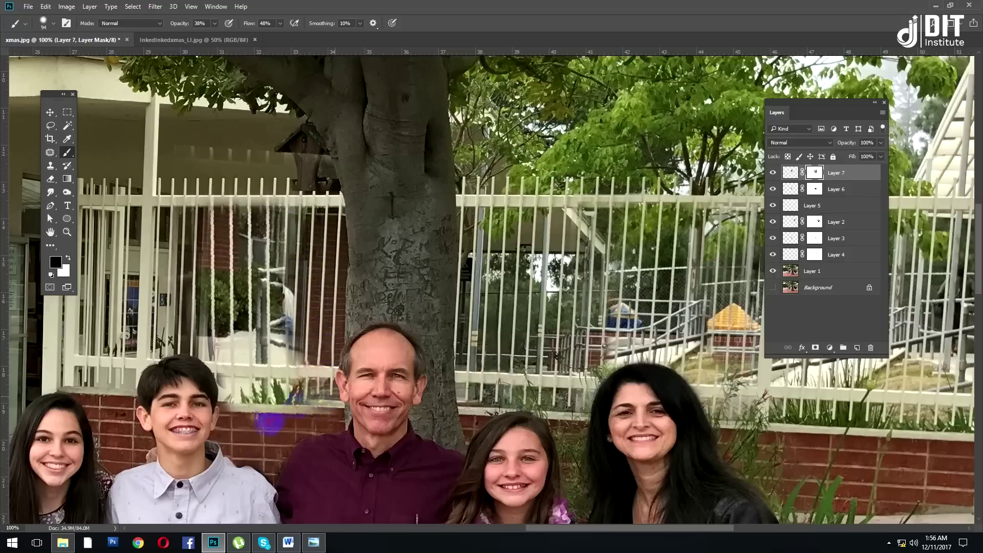
mouse_move(340, 371)
mouse_down()
mouse_move(348, 449)
mouse_move(290, 375)
mouse_up()
Restore patch around the man's head and left of the tree, and blend the fence's top rail.
key(x)
key(x)
drag(365, 322, 350, 309)
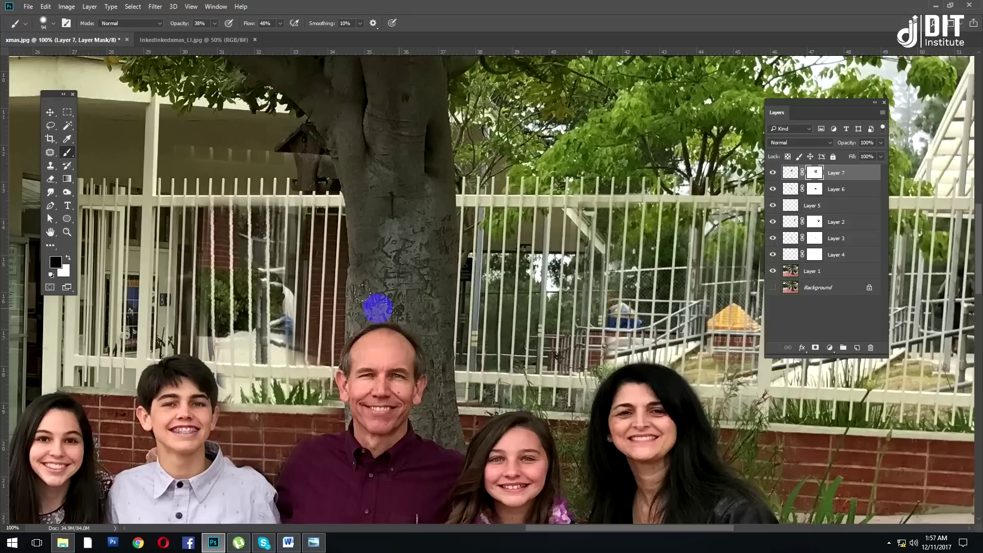
drag(341, 307, 323, 285)
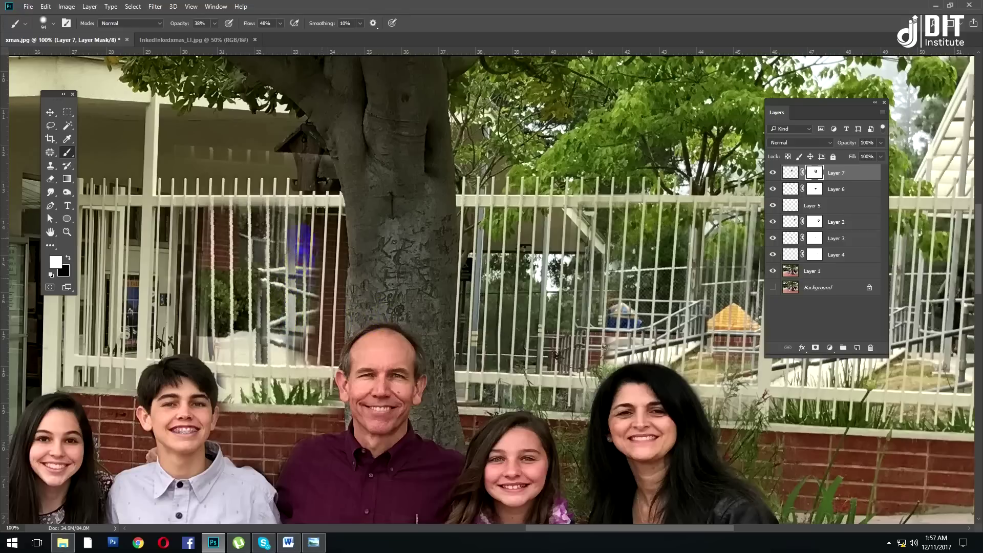
key(x)
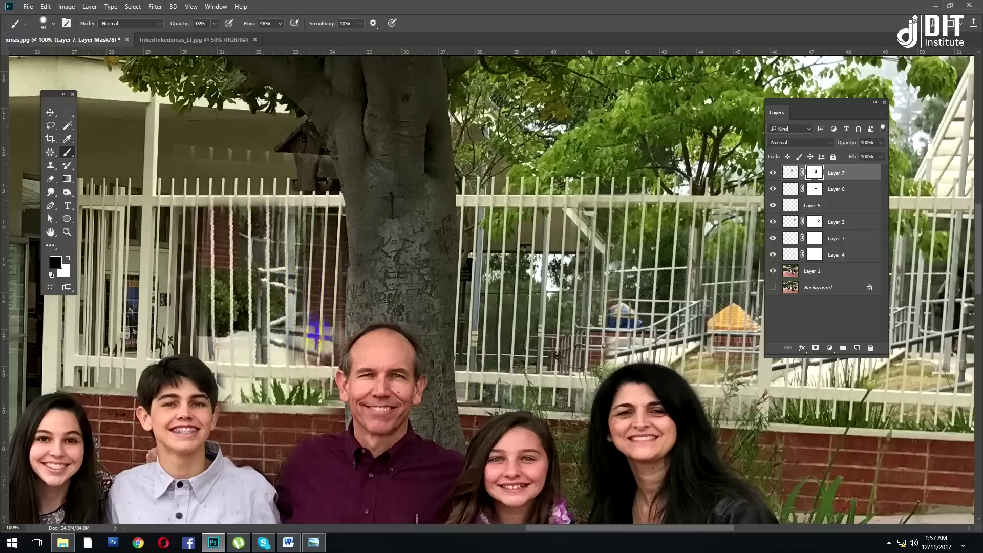
right_click(410, 301)
click(328, 338)
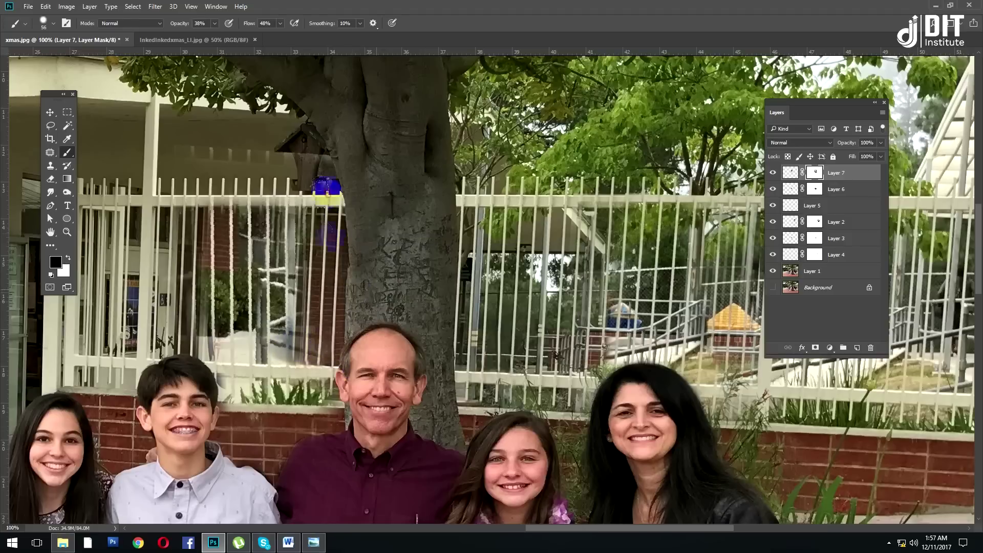
drag(327, 194, 209, 204)
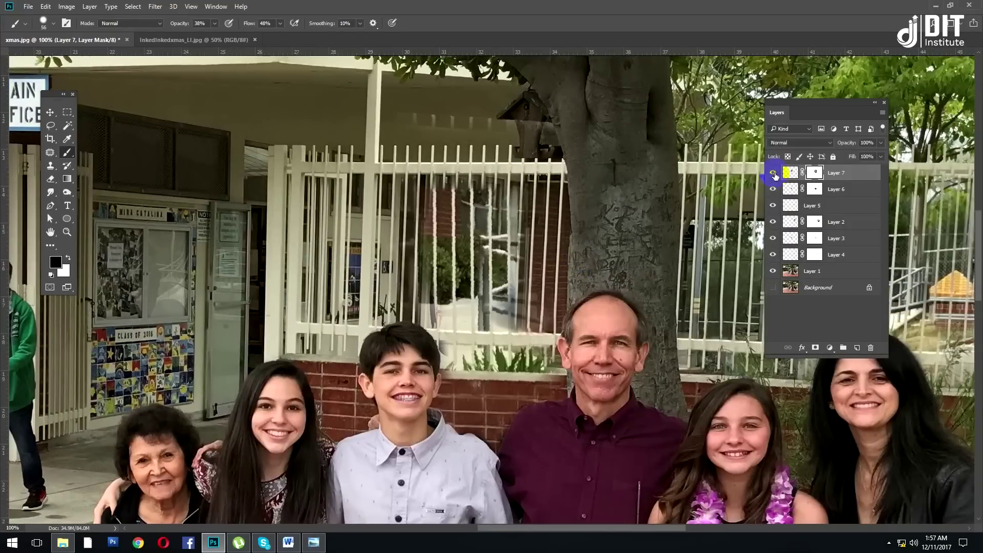
drag(880, 153, 856, 157)
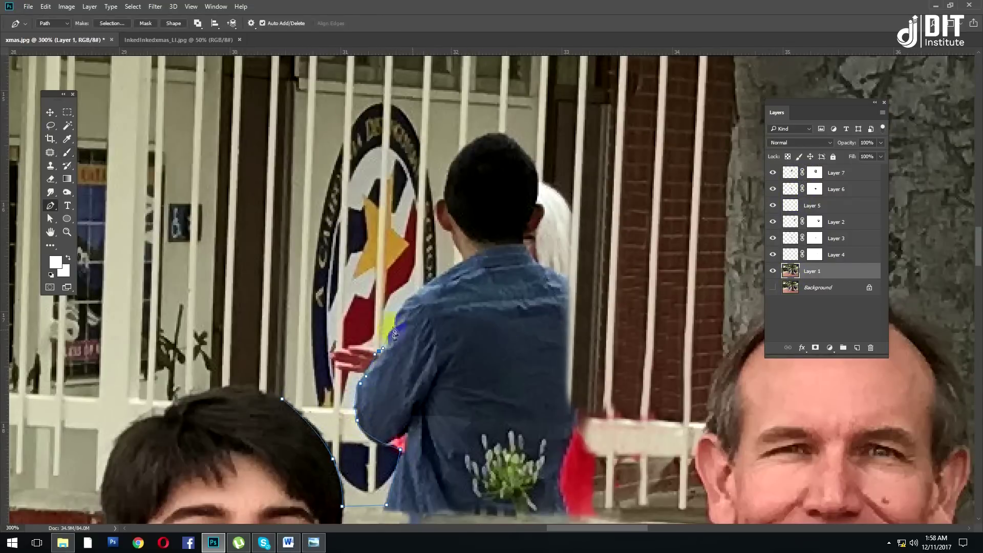
Flip the emblem patch horizontally and upside down, rotate it and move it over the fence.
scroll(461, 246, up, 2)
click(486, 205)
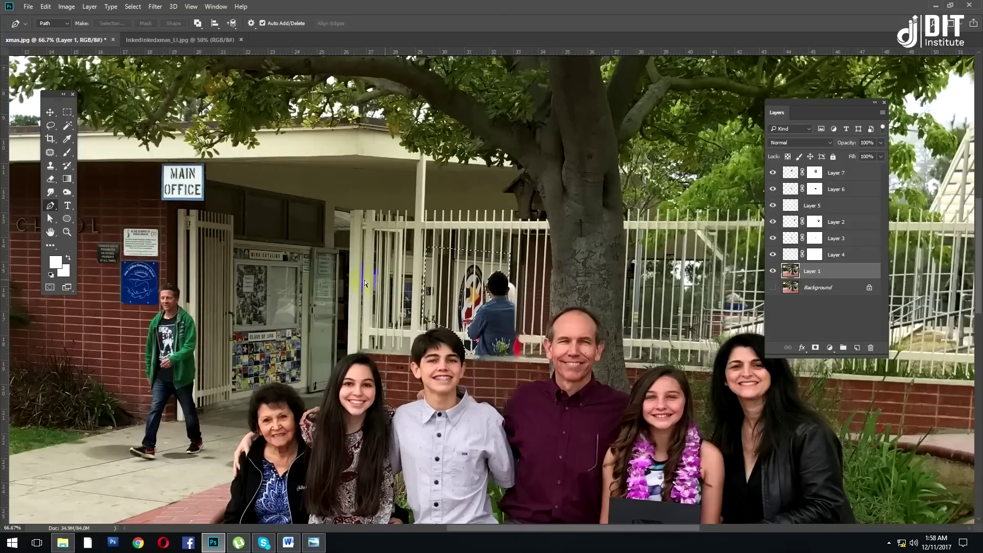
right_click(459, 279)
click(510, 450)
mouse_move(527, 238)
mouse_down()
mouse_move(555, 297)
mouse_move(543, 256)
mouse_up()
right_click(481, 329)
click(533, 478)
drag(492, 337, 504, 330)
Warp the emblem patch down across the sign and apply the warp.
key(ctrl+plus)
key(ctrl+plus)
drag(495, 290, 500, 404)
right_click(481, 402)
click(500, 399)
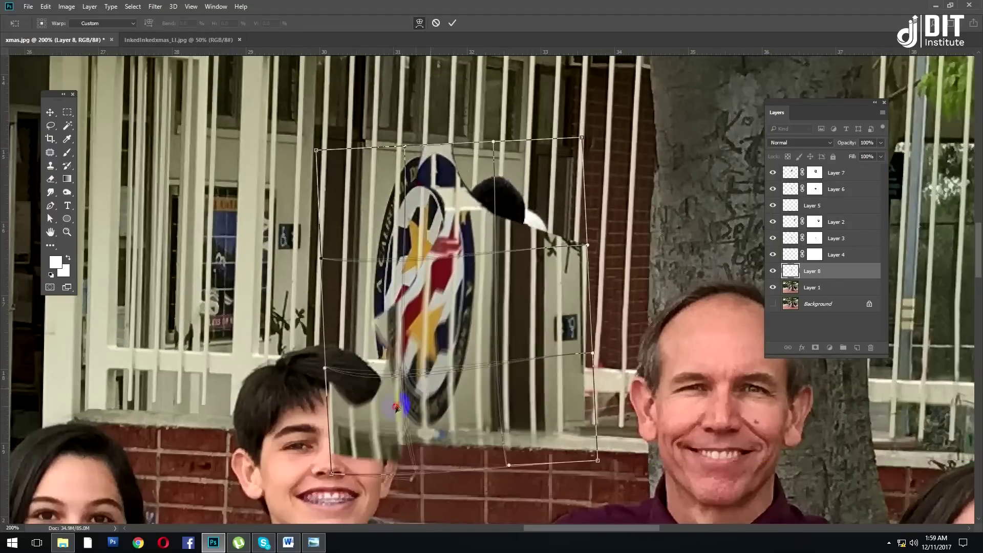
mouse_move(474, 207)
mouse_down()
mouse_move(512, 202)
mouse_move(435, 334)
mouse_move(432, 406)
mouse_move(450, 425)
mouse_up()
key(Return)
Move the emblem layer to the top, mask it and brush away its edges.
drag(828, 272, 845, 167)
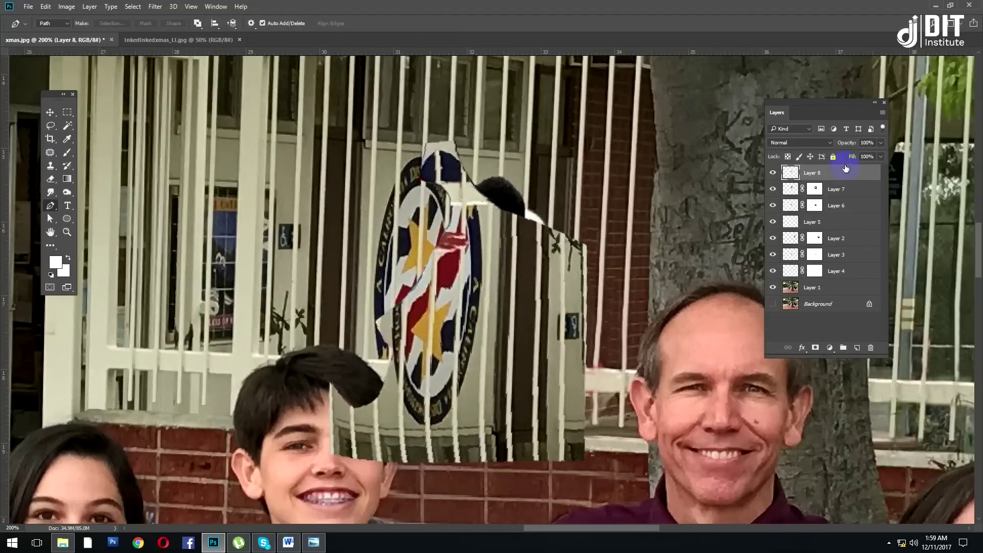
click(815, 348)
key(b)
drag(517, 443, 338, 440)
drag(338, 358, 395, 307)
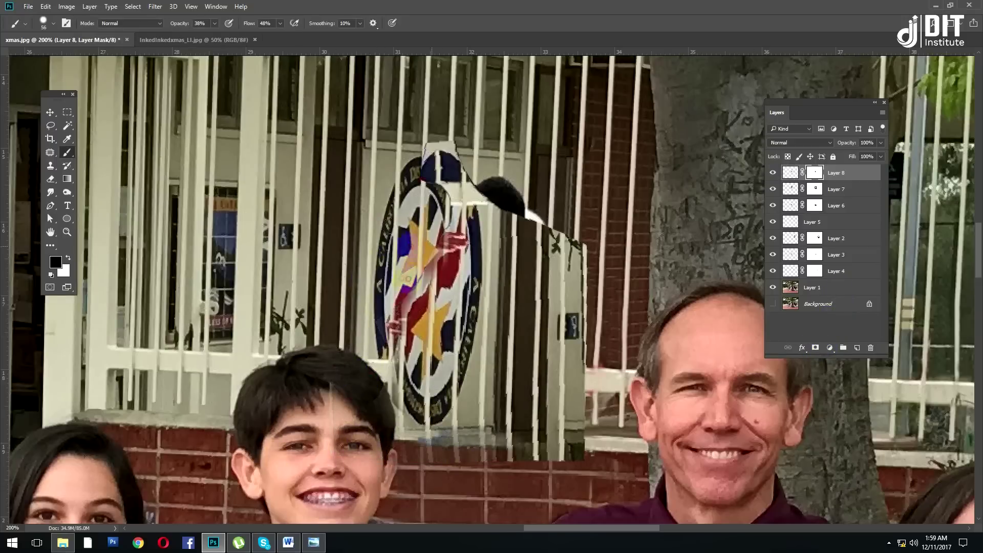
drag(451, 154, 476, 215)
mouse_move(573, 246)
mouse_down()
mouse_move(574, 440)
mouse_move(471, 450)
mouse_up()
drag(451, 220, 420, 389)
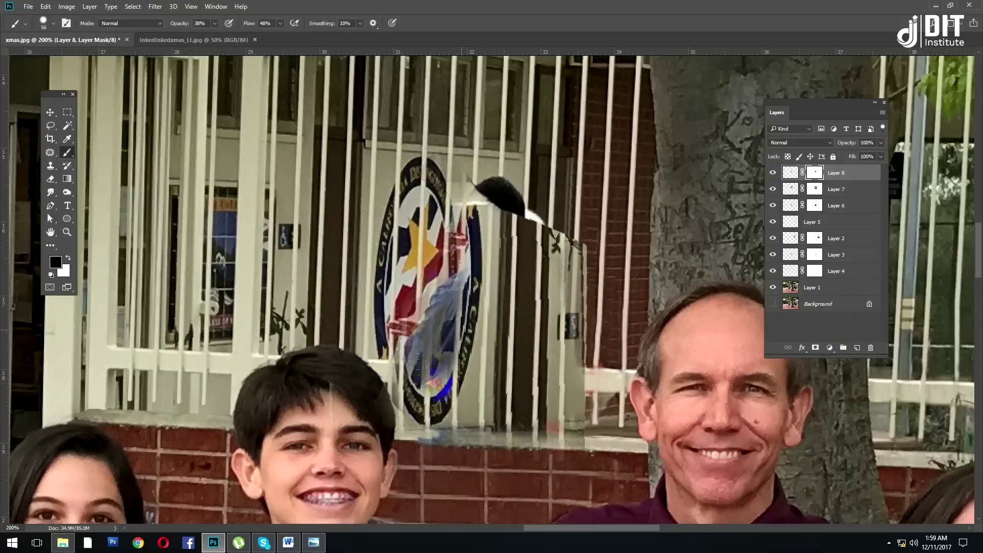
Hide Layer 8, select Layer 7 and toggle it off to compare.
click(773, 172)
click(845, 189)
click(880, 156)
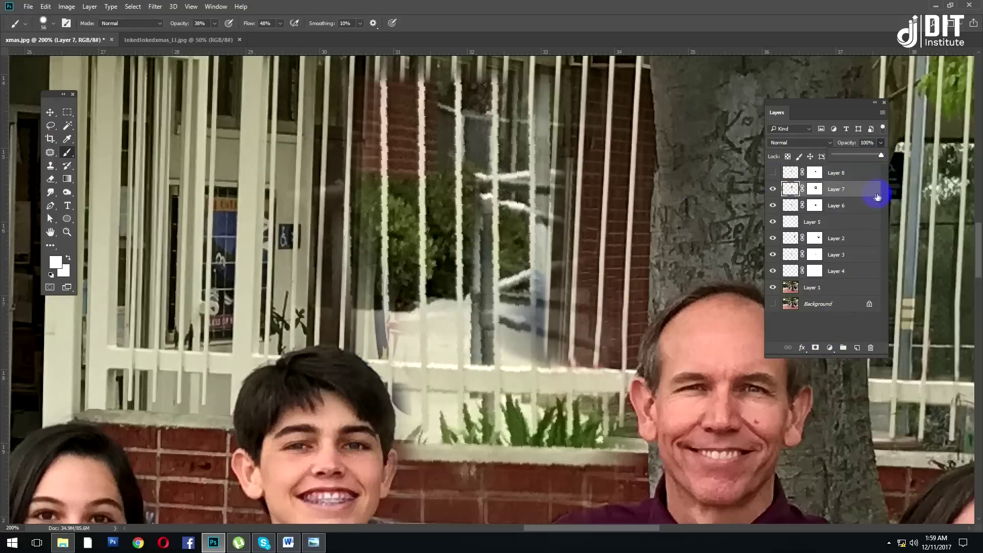
key(ctrl+minus)
click(816, 189)
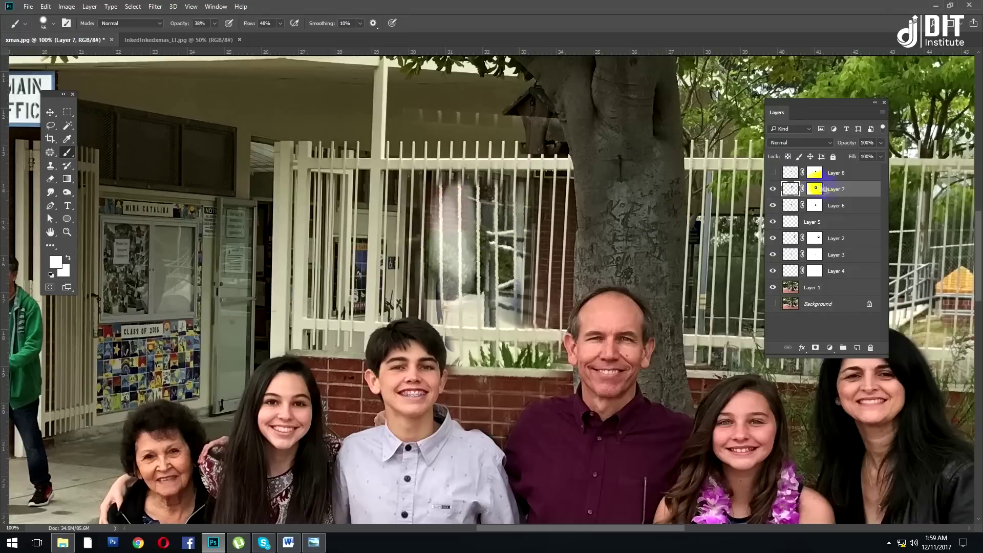
Restore Layer 7, target its mask in black and blend the patch into fence, brick and tree.
drag(834, 155, 889, 155)
click(814, 189)
key(d)
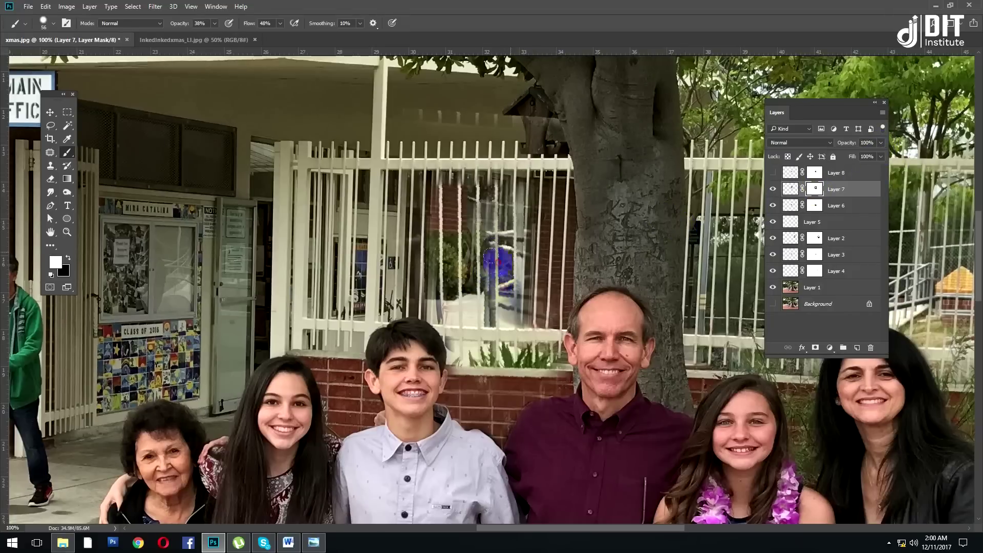
drag(410, 221, 417, 315)
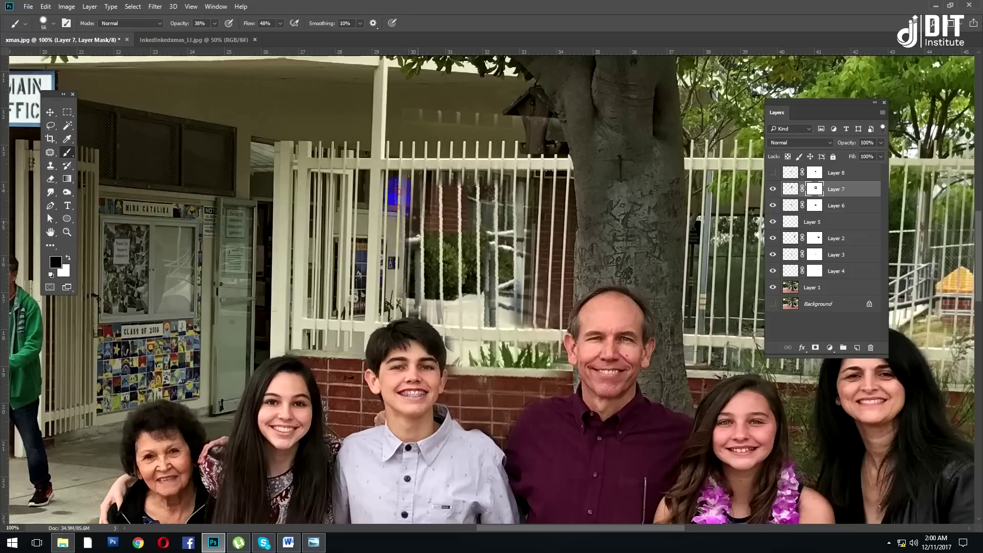
mouse_move(402, 174)
mouse_down()
mouse_move(497, 208)
mouse_move(569, 217)
mouse_up()
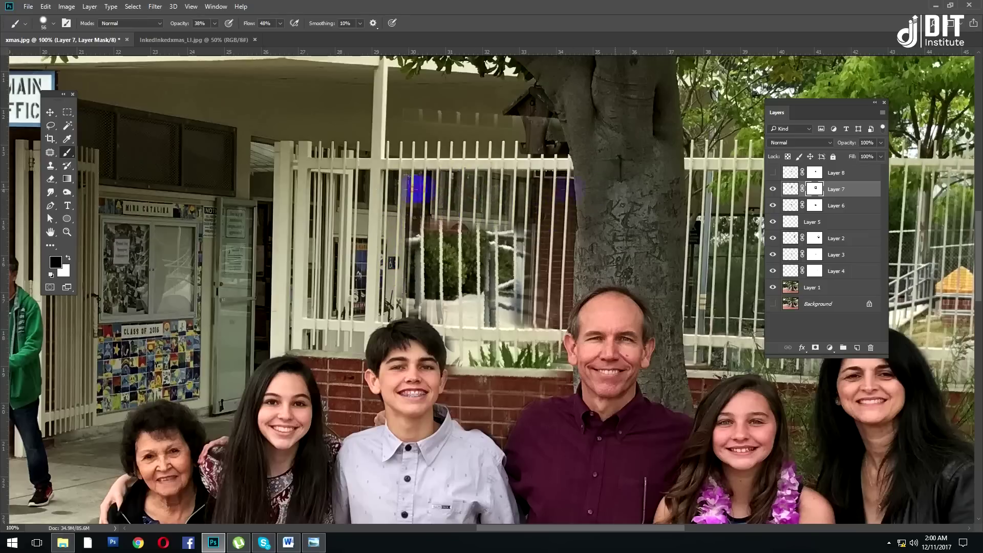
drag(545, 228, 549, 274)
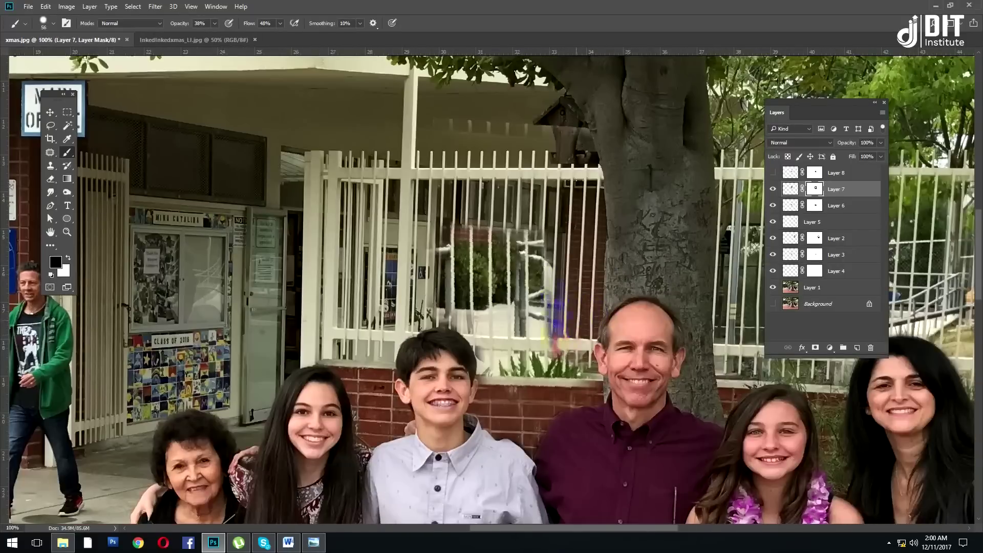
Paint out the leftover figure near the plants, then restore the patch above the boy's head in white.
mouse_move(535, 333)
mouse_down()
mouse_move(570, 281)
mouse_move(571, 250)
mouse_up()
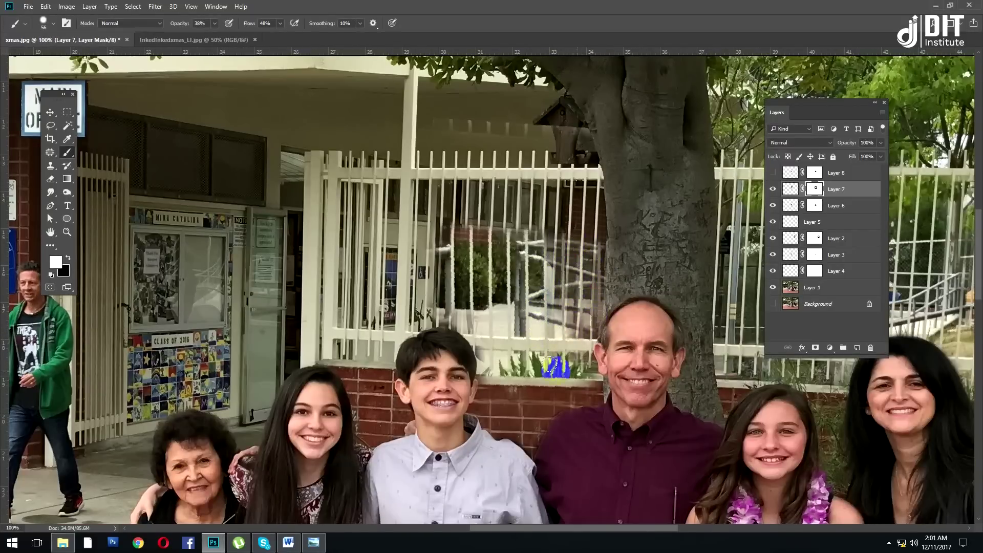
drag(549, 365, 544, 340)
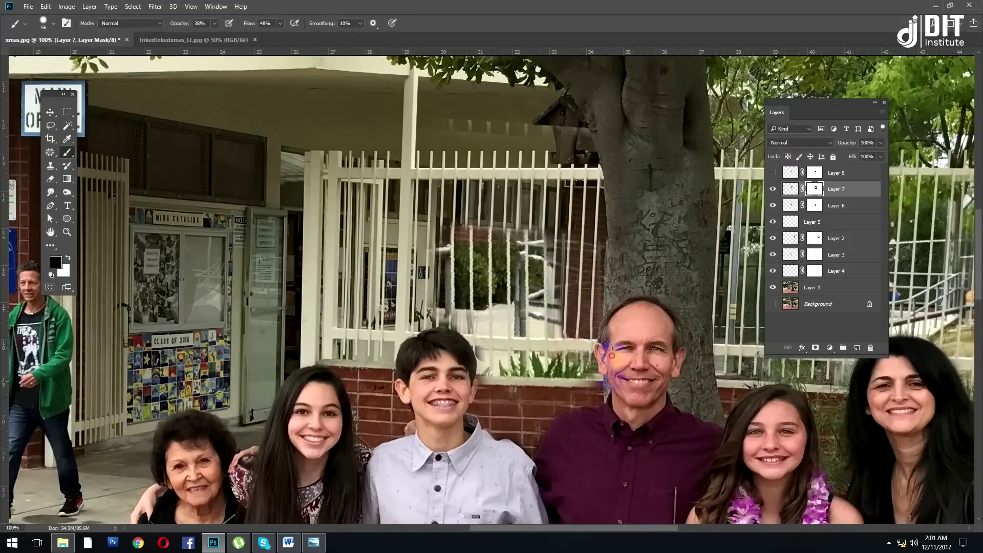
mouse_move(594, 392)
mouse_down()
mouse_move(476, 389)
mouse_move(574, 374)
mouse_up()
key(x)
drag(461, 359, 586, 385)
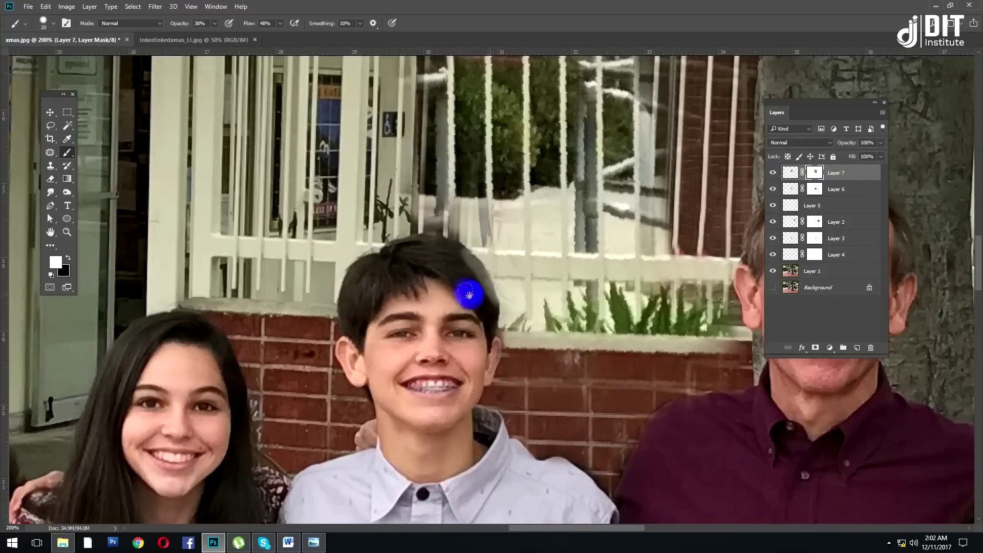
Delete the unused emblem layer and touch up the mask over the boy's hair.
key(x)
mouse_move(466, 263)
mouse_down()
mouse_move(485, 288)
mouse_move(447, 238)
mouse_up()
scroll(492, 302, up, 3)
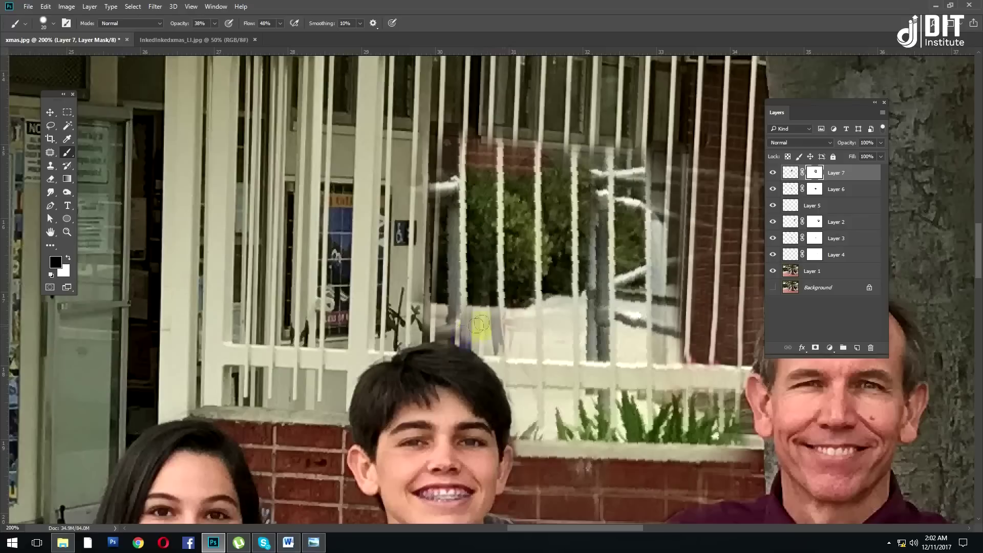
scroll(505, 282, up, 3)
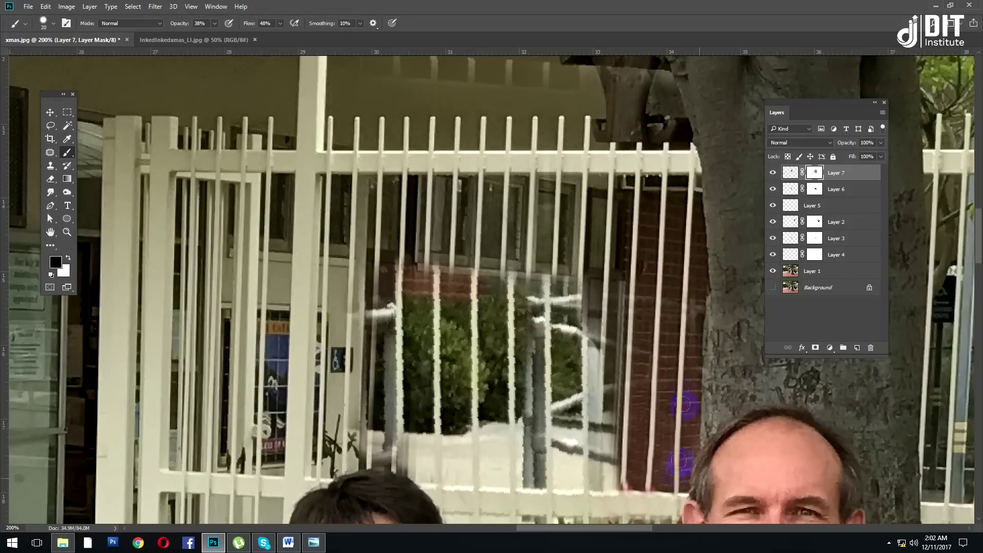
scroll(638, 444, down, 3)
scroll(638, 444, down, 5)
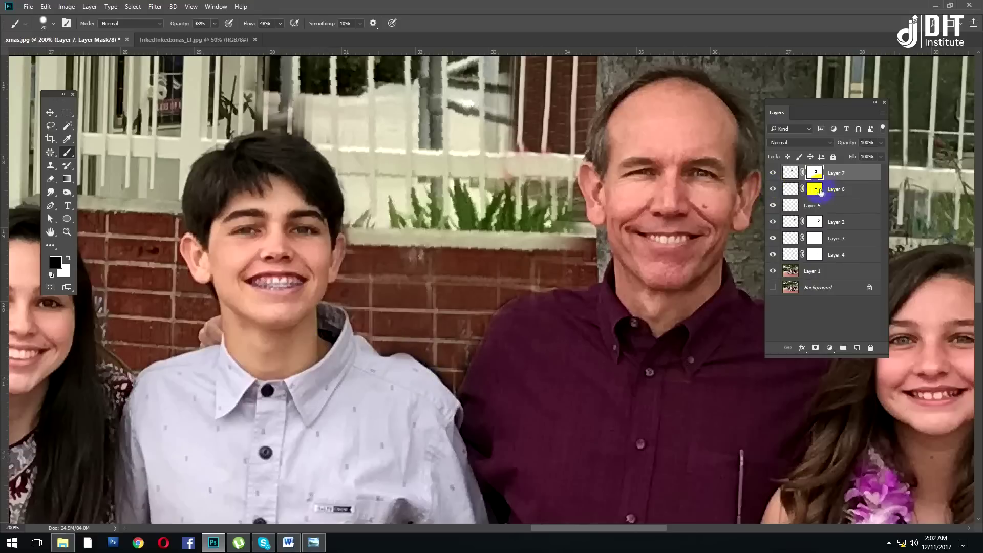
On Layer 6's mask, paint away the whitish haze along the boy's shoulder.
key(alt+bracketleft)
key(x)
click(450, 375)
right_click(419, 341)
click(384, 369)
drag(381, 367, 435, 393)
drag(383, 364, 369, 373)
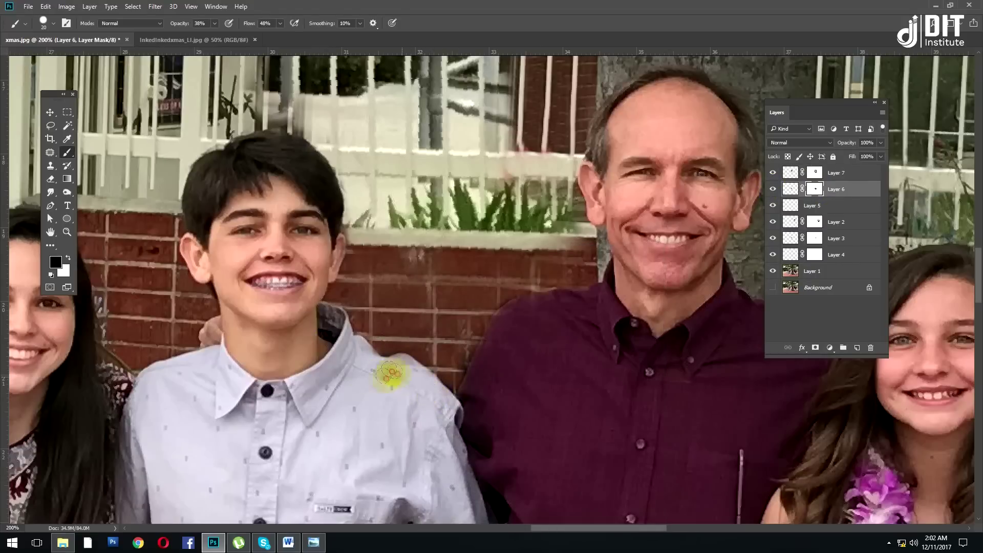
Return to Layer 7, touch up near the boy's hair and zoom out to the lawn.
key(alt+bracketright)
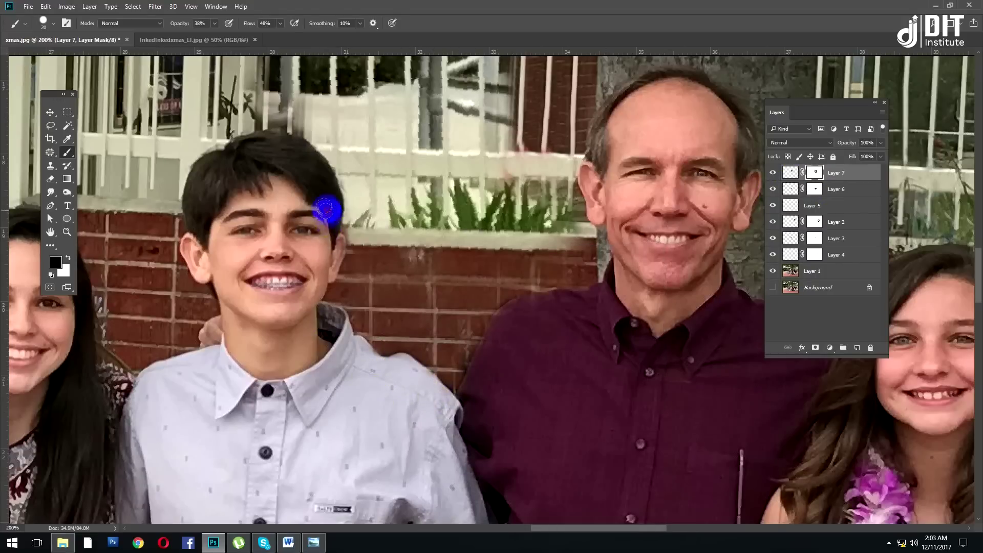
drag(496, 448, 496, 228)
key(ctrl+minus)
key(ctrl+minus)
mouse_move(307, 303)
mouse_down()
mouse_move(581, 304)
mouse_move(781, 266)
mouse_up()
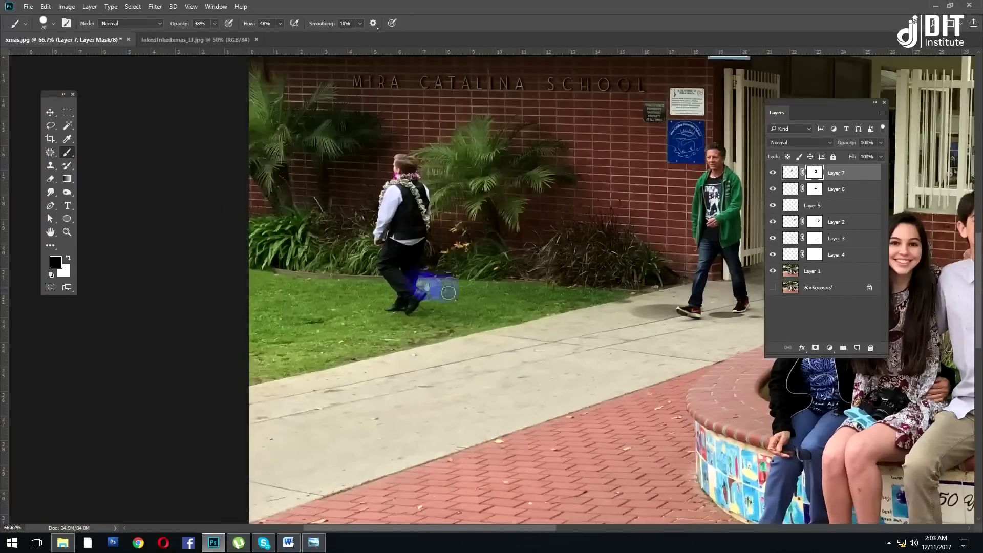
Copy a rectangle of wall and grass, flip it horizontally and place it over the walking man.
key(m)
drag(470, 144, 602, 396)
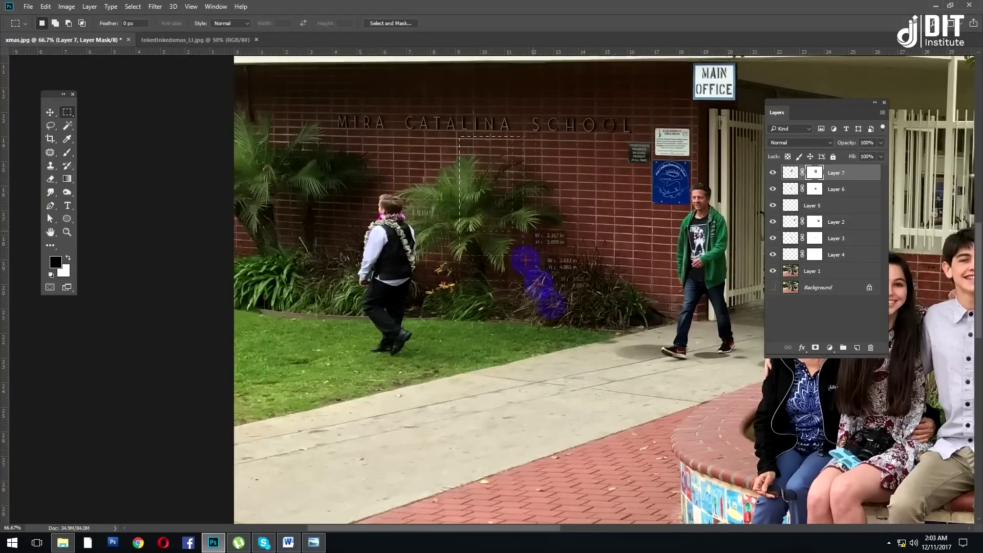
key(ctrl+j)
key(ctrl+t)
right_click(543, 239)
click(578, 392)
drag(546, 332, 405, 330)
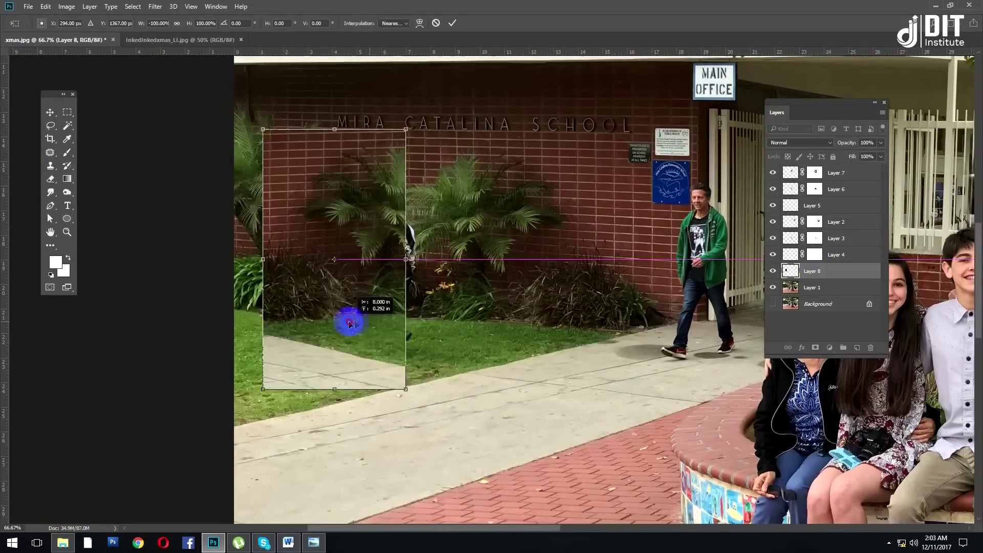
click(50, 112)
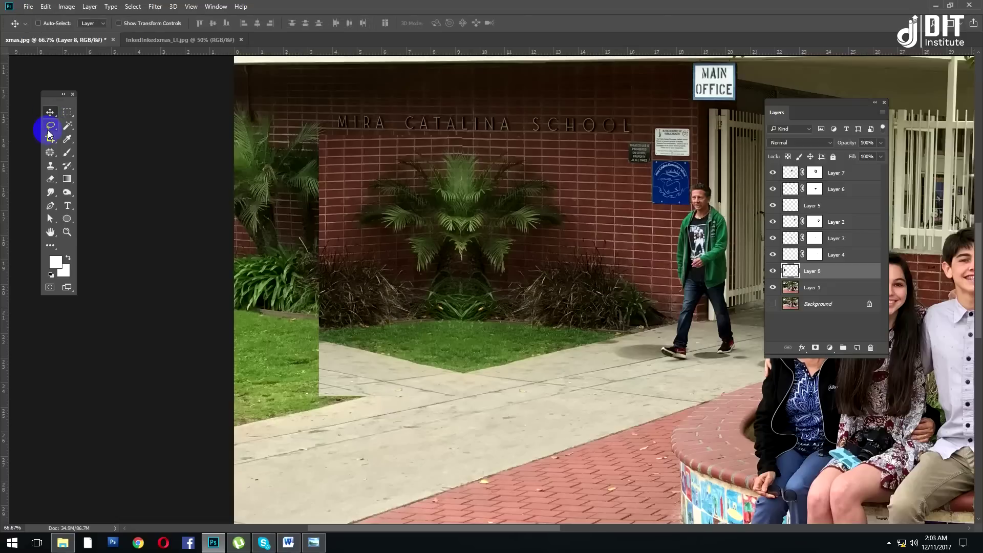
Mask the lawn patch and brush its seams into the grass and wall, restoring the palms.
click(815, 348)
key(b)
key(d)
right_click(334, 244)
key(Escape)
mouse_move(455, 382)
mouse_down()
mouse_move(321, 364)
mouse_move(335, 357)
mouse_up()
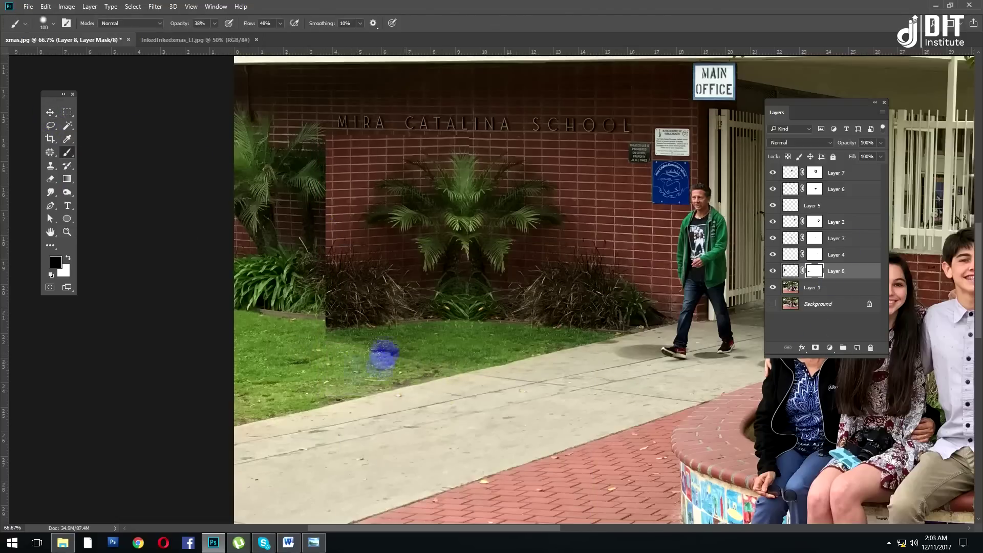
mouse_move(394, 360)
mouse_down()
mouse_move(315, 229)
mouse_move(319, 252)
mouse_up()
text(28)
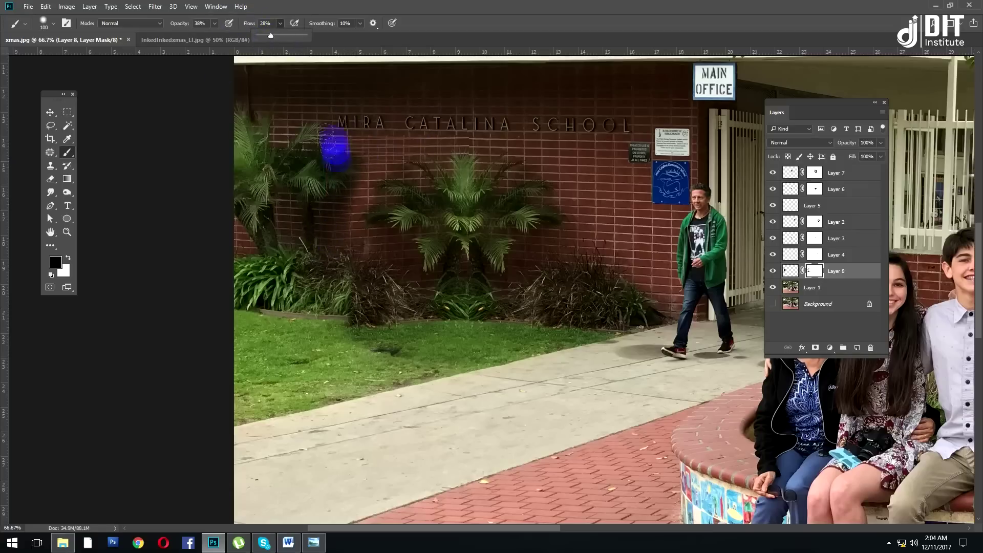
text(x)
drag(379, 202, 362, 274)
key(ctrl+minus)
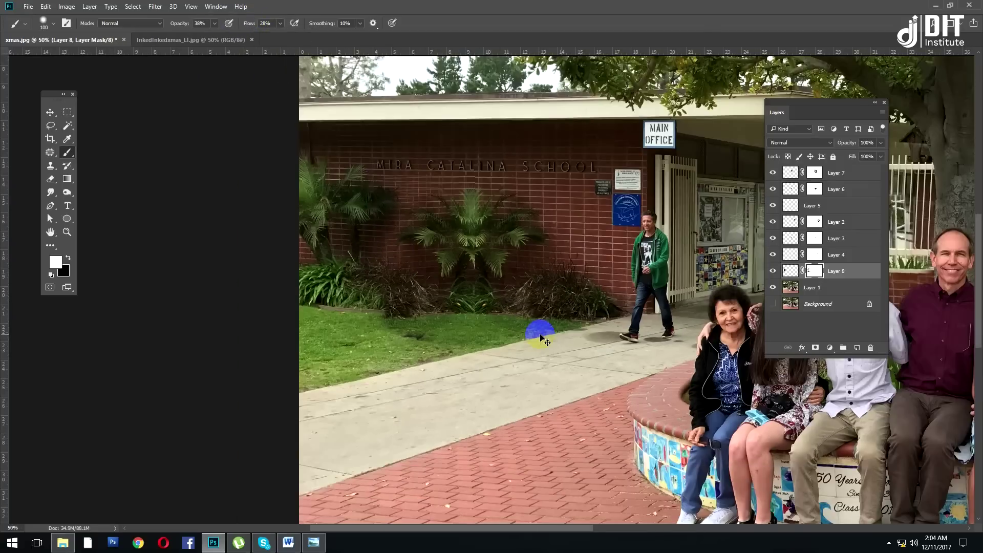
Add a new Layer 9 and set up the Clone Stamp brush zoomed in on the bushes.
click(836, 173)
click(856, 348)
key(s)
key(ctrl+plus)
right_click(397, 255)
key(Escape)
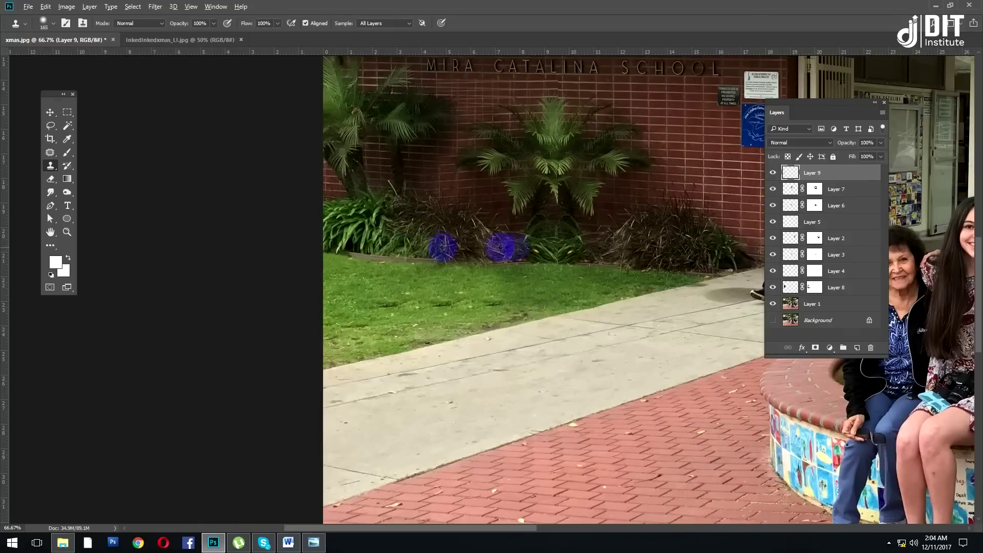
Clone foliage over the dark bush, then toggle the clone and lawn patch layers to compare.
drag(520, 248, 386, 301)
drag(427, 254, 382, 255)
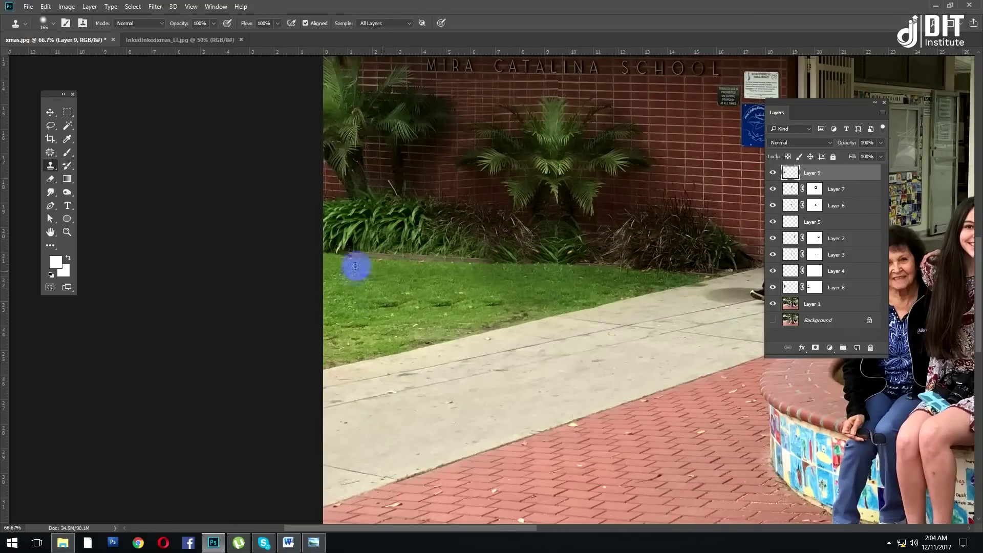
scroll(366, 282, up, 3)
click(772, 174)
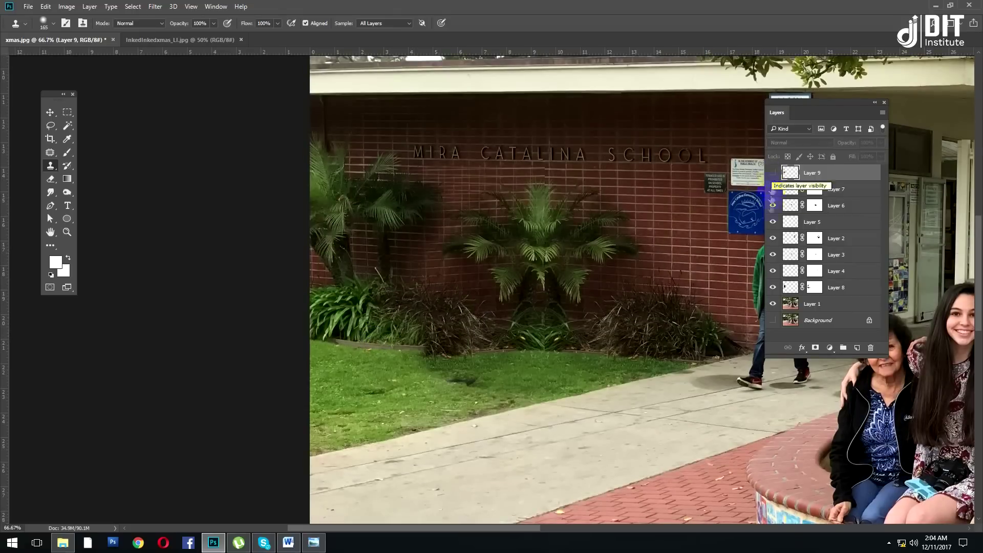
click(773, 288)
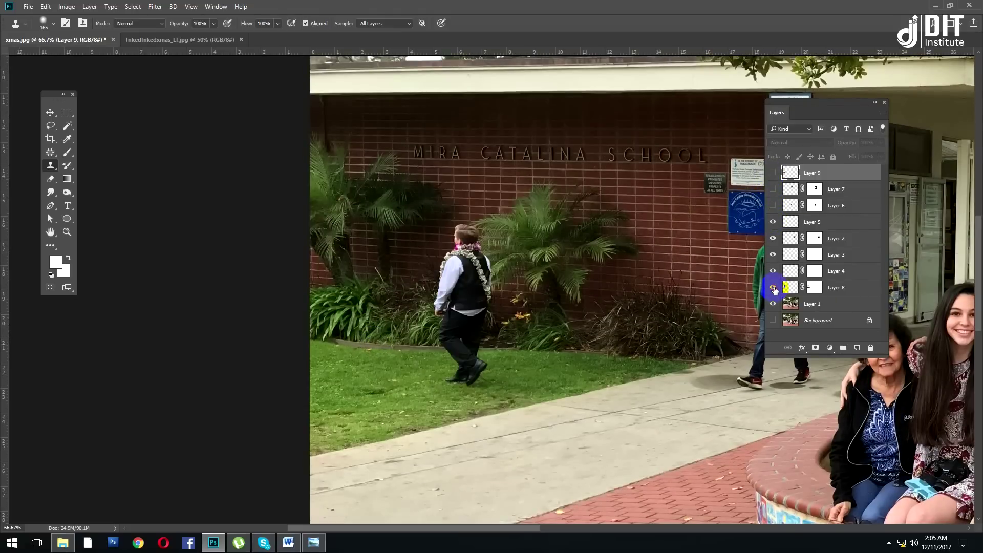
drag(773, 205, 773, 173)
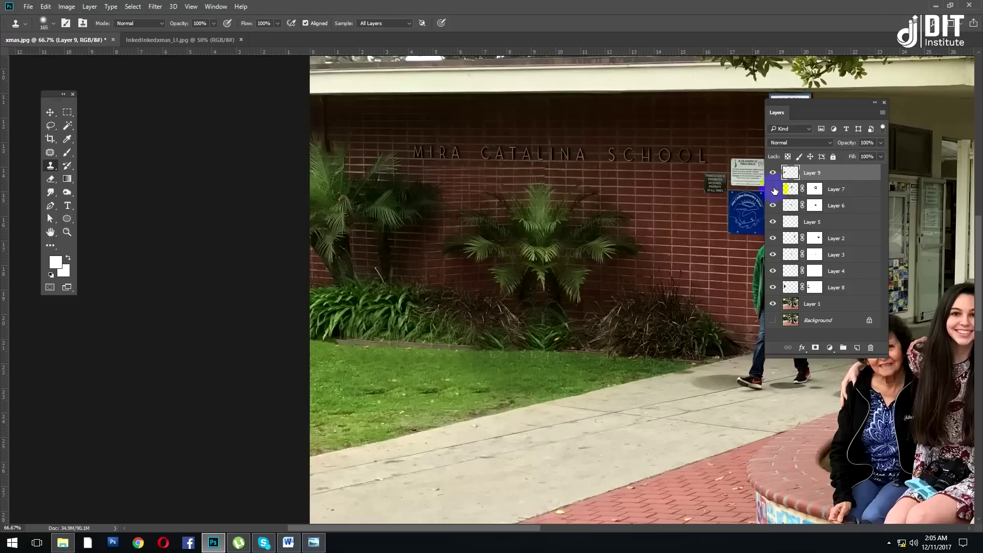
click(773, 205)
click(773, 205)
click(773, 270)
click(773, 271)
Target Layer 8's mask with the Brush and zoom in on the school wall.
click(812, 289)
key(b)
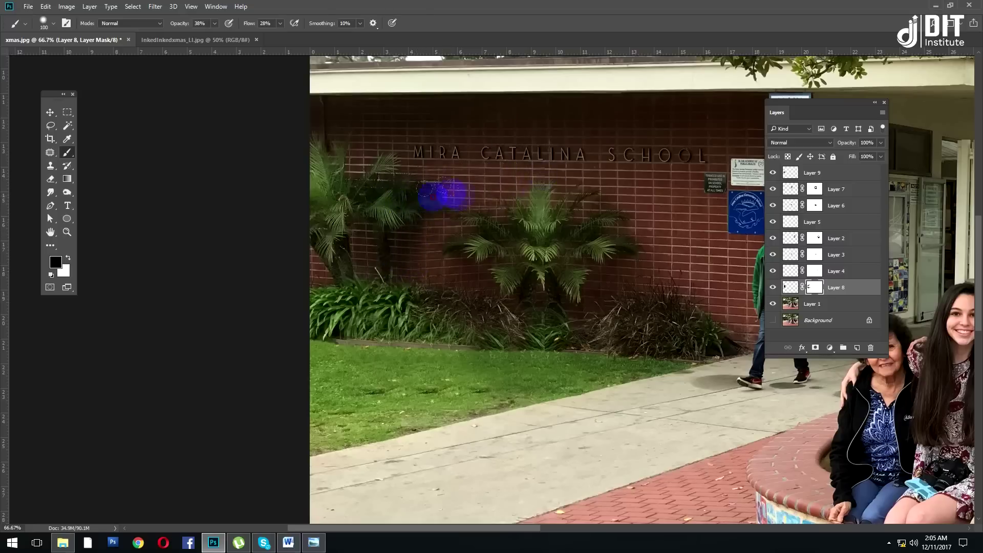
key(ctrl+plus)
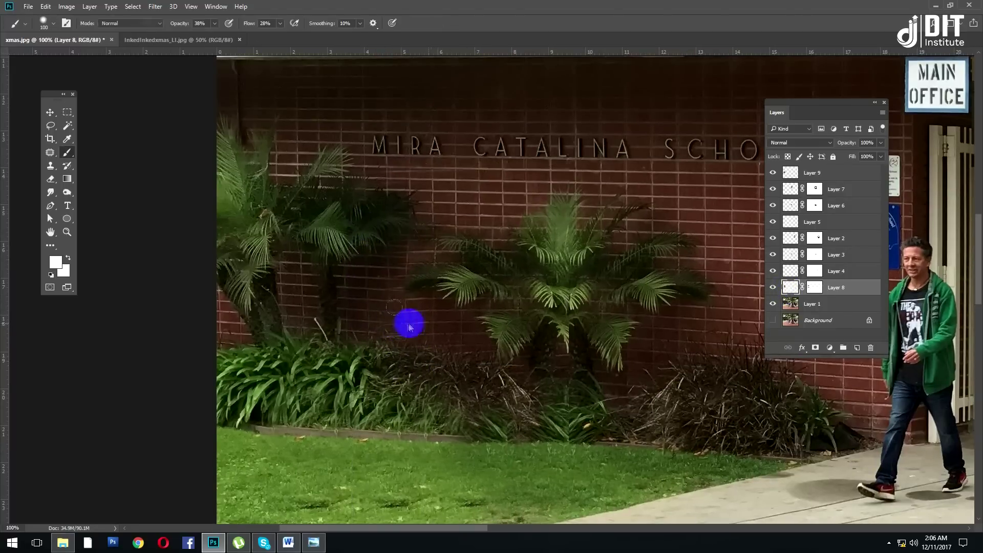
key(ctrl+minus)
key(ctrl+minus)
key(ctrl+minus)
key(ctrl+plus)
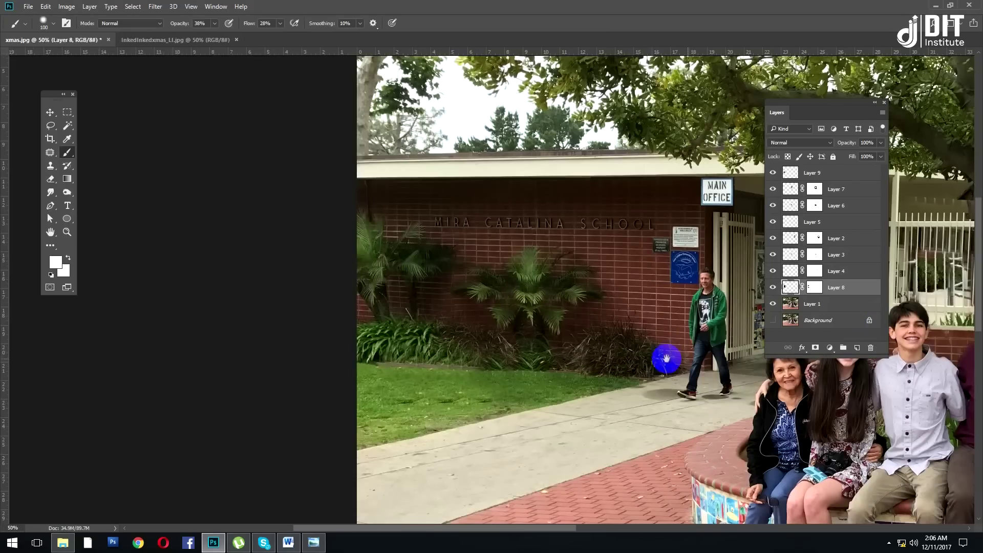
Save the retouch as xmas.psd and select a section of the gate beside the man with the Pen tool.
key(ctrl+s)
click(395, 439)
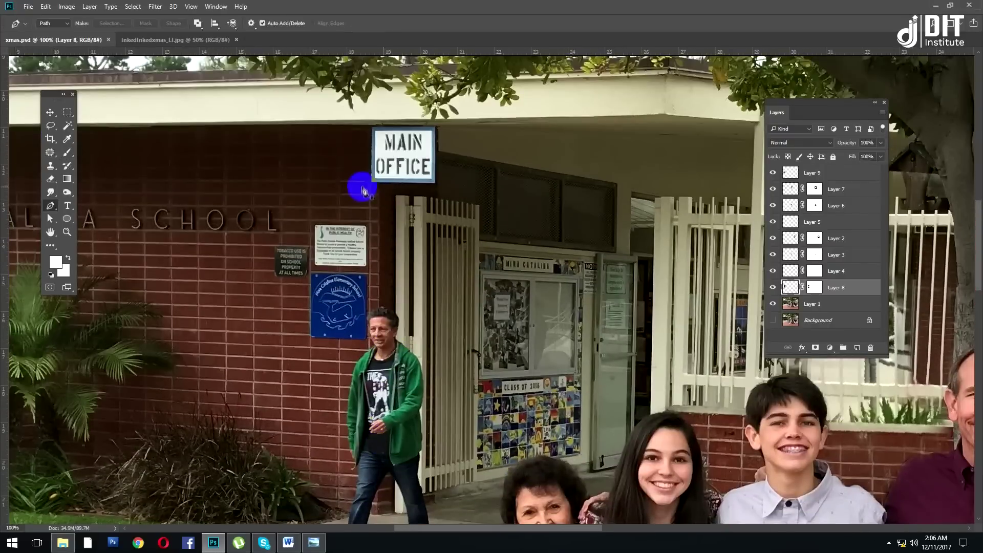
click(366, 185)
click(370, 310)
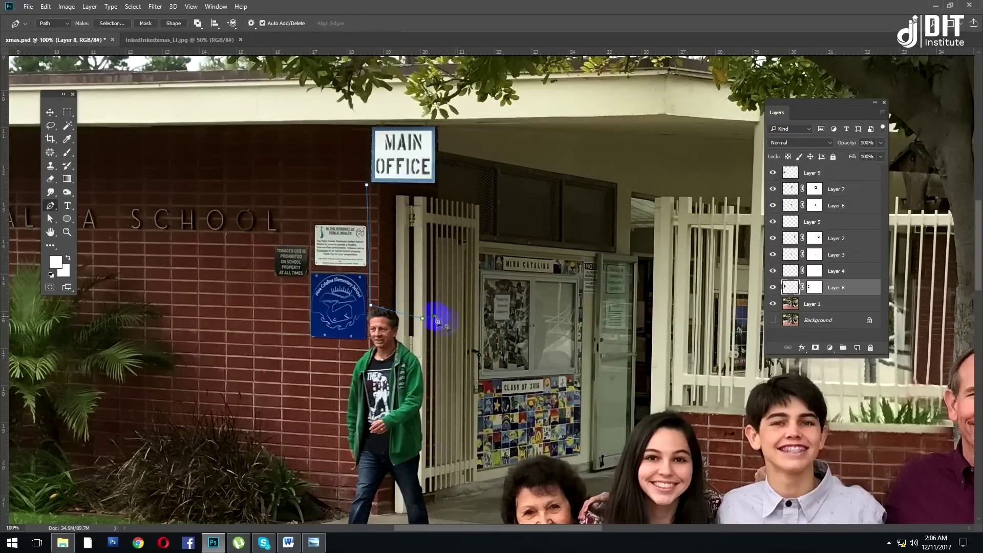
click(367, 186)
key(ctrl+Return)
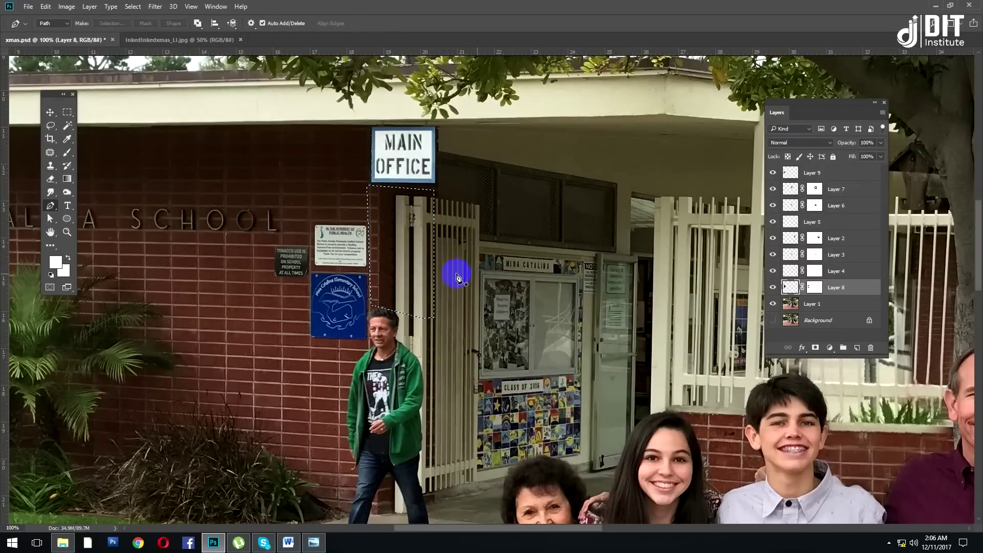
Copy the gate section to a new layer, flip it vertically and place it over the man's legs.
click(813, 303)
key(ctrl+j)
key(ctrl+t)
right_click(400, 276)
drag(416, 307, 412, 495)
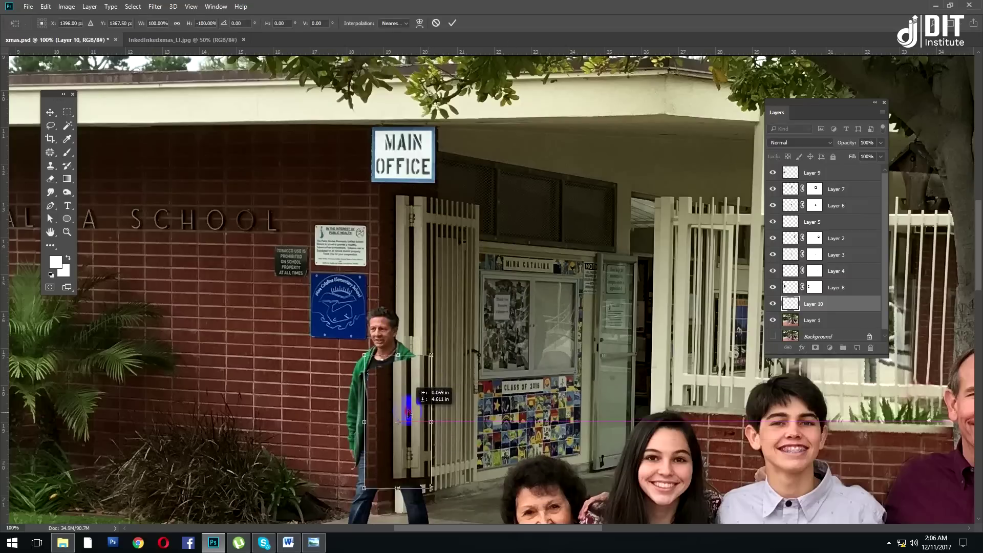
key(Return)
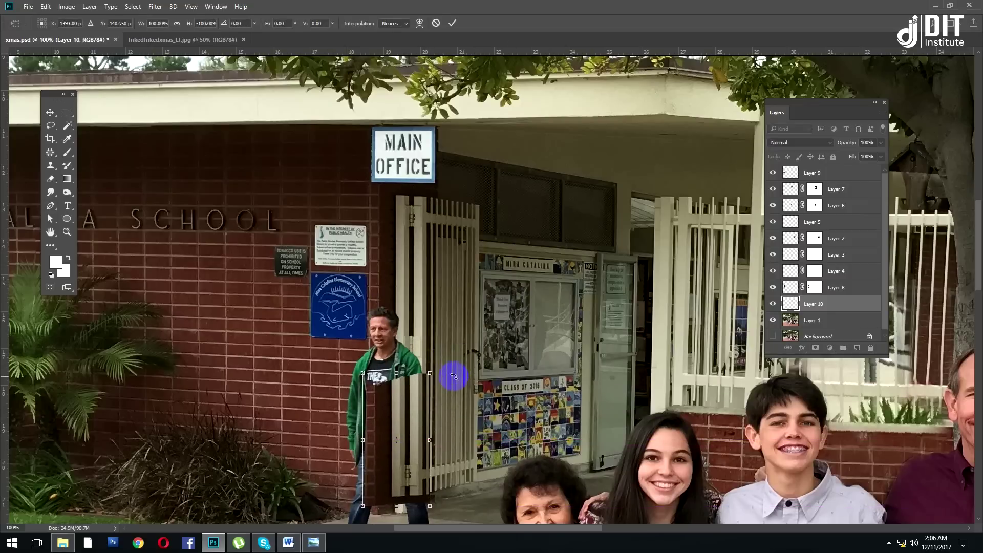
Zoom in and set the Clone Stamp brush size to 70.
key(ctrl+plus)
key(s)
key(alt+period)
right_click(354, 191)
text(70)
key(Return)
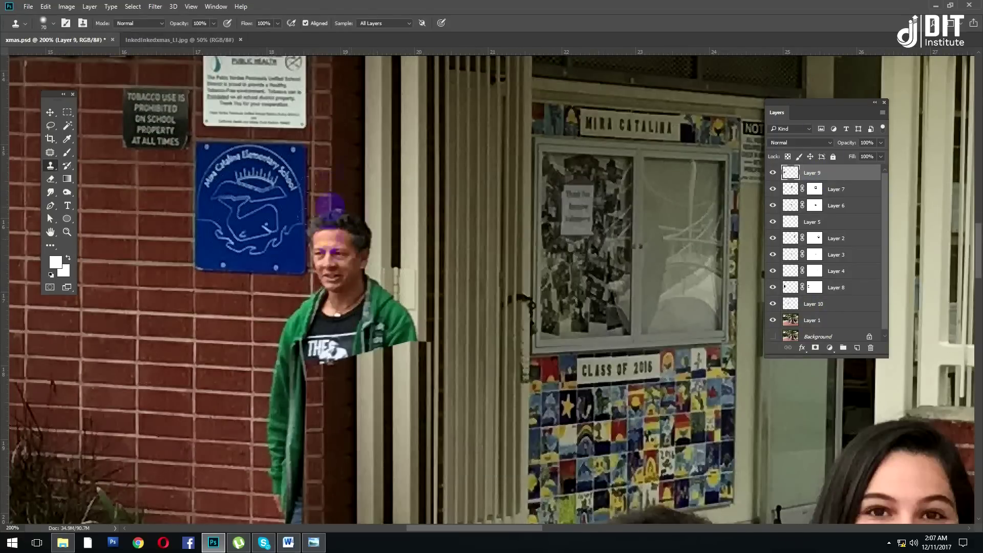
Clone brick wall over the man's head, body and torso, and remove his shadows on the sidewalk.
drag(329, 194, 341, 242)
alt+click(188, 334)
mouse_move(307, 327)
mouse_down()
mouse_move(322, 427)
mouse_move(279, 509)
mouse_move(314, 285)
mouse_move(149, 307)
mouse_up()
mouse_move(219, 478)
mouse_down()
mouse_move(294, 378)
mouse_move(501, 325)
mouse_move(578, 292)
mouse_up()
mouse_move(514, 393)
mouse_down()
mouse_move(592, 347)
mouse_move(560, 518)
mouse_up()
alt+click(467, 431)
mouse_move(467, 431)
mouse_down()
mouse_move(439, 373)
mouse_move(384, 351)
mouse_up()
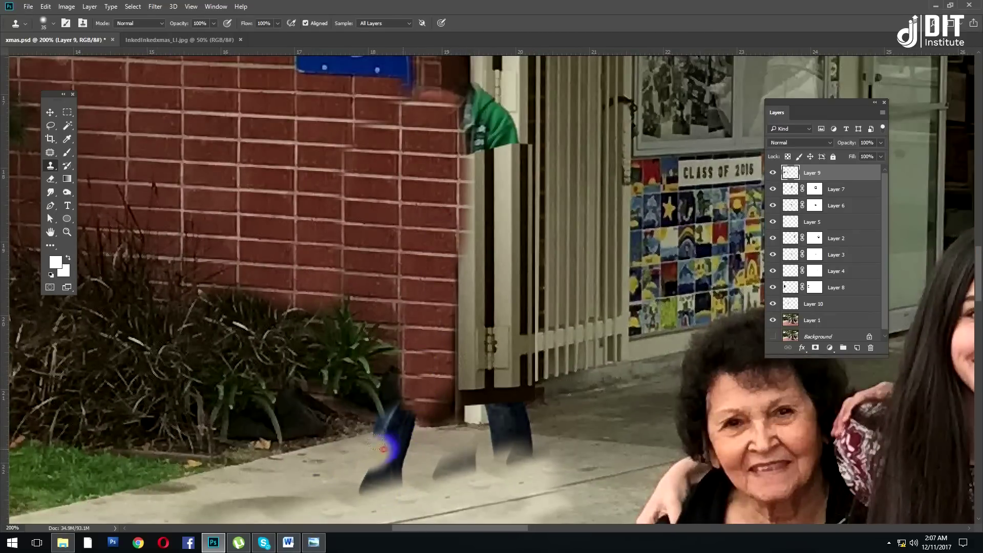
Patch the leftover shoe and clone sidewalk over the dark legs near the gate.
key(j)
drag(415, 433, 407, 450)
scroll(407, 451, down, 5)
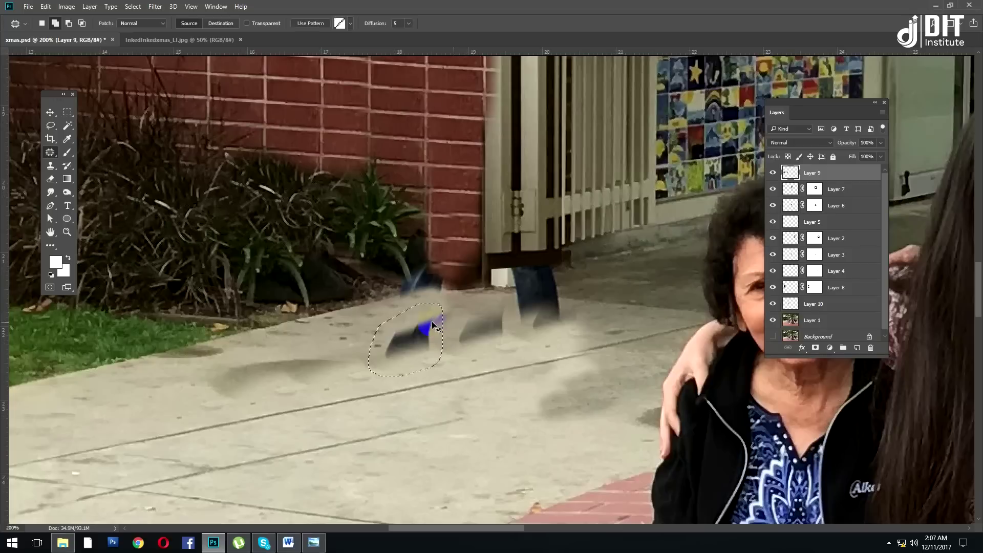
key(ctrl+d)
key(s)
mouse_move(553, 297)
mouse_down()
mouse_move(566, 333)
mouse_move(522, 314)
mouse_up()
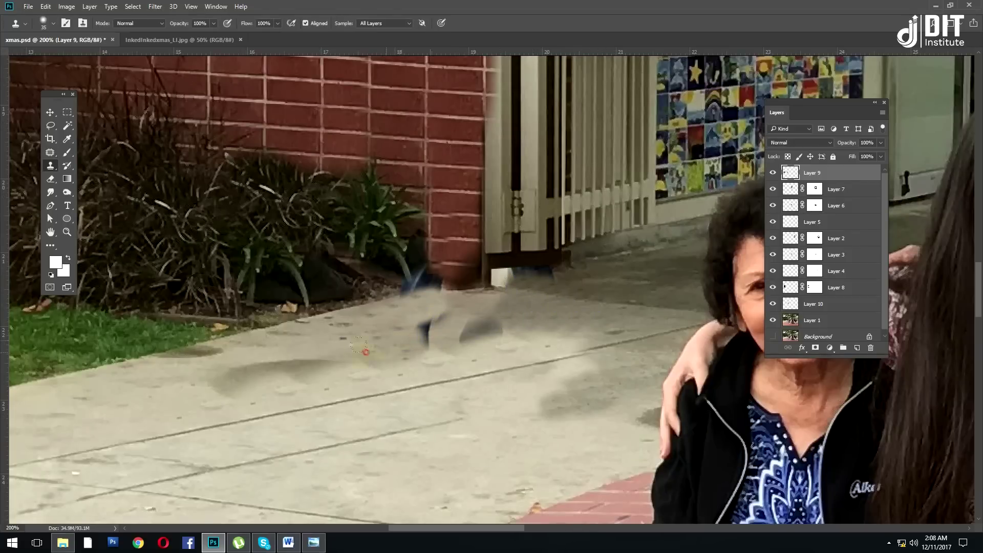
drag(359, 346, 385, 336)
Hide Layer 7 and rotate the Layer 10 gate copy about 1.44° to align it.
scroll(428, 355, down, 1)
scroll(428, 362, down, 1)
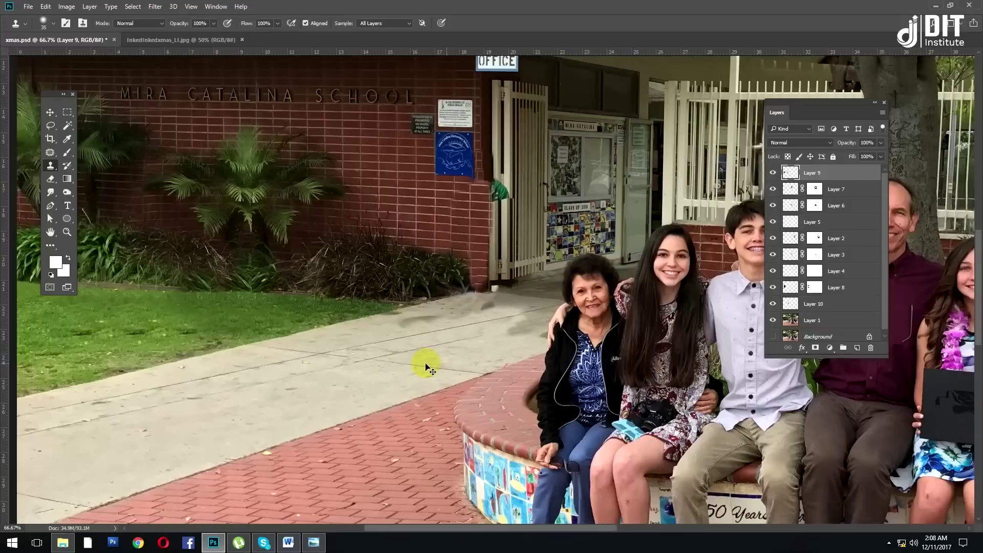
scroll(426, 364, up, 1)
click(772, 188)
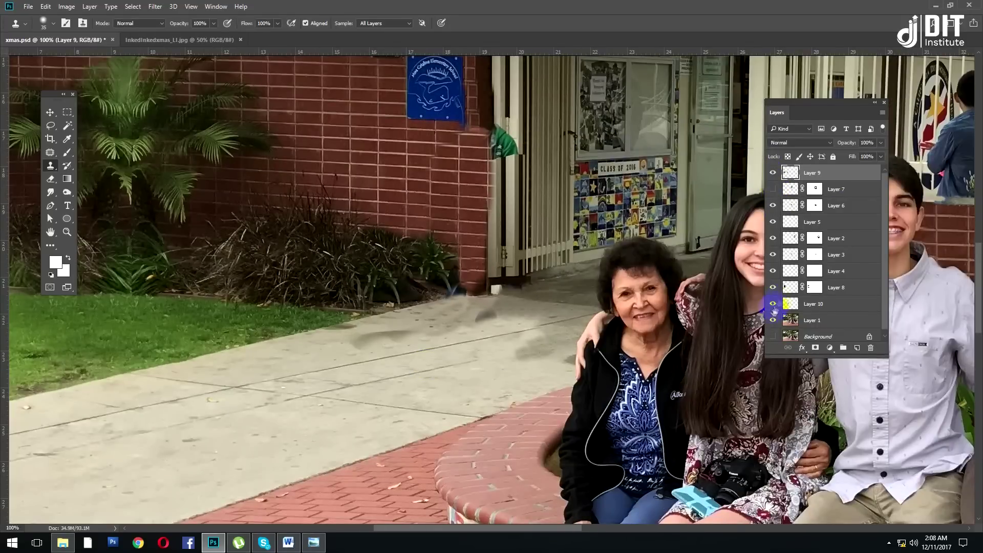
click(810, 305)
key(ctrl+l)
key(Escape)
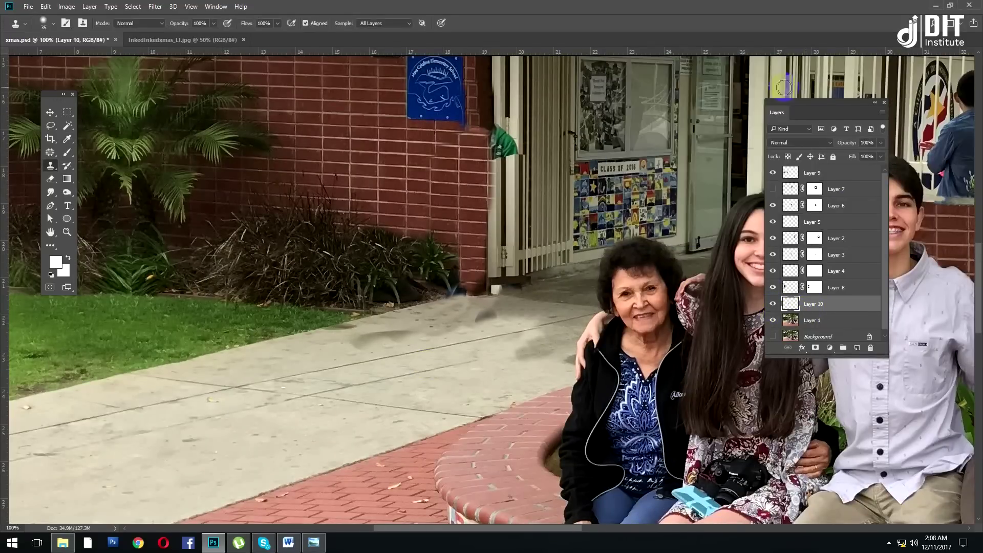
key(ctrl+t)
drag(552, 125, 554, 126)
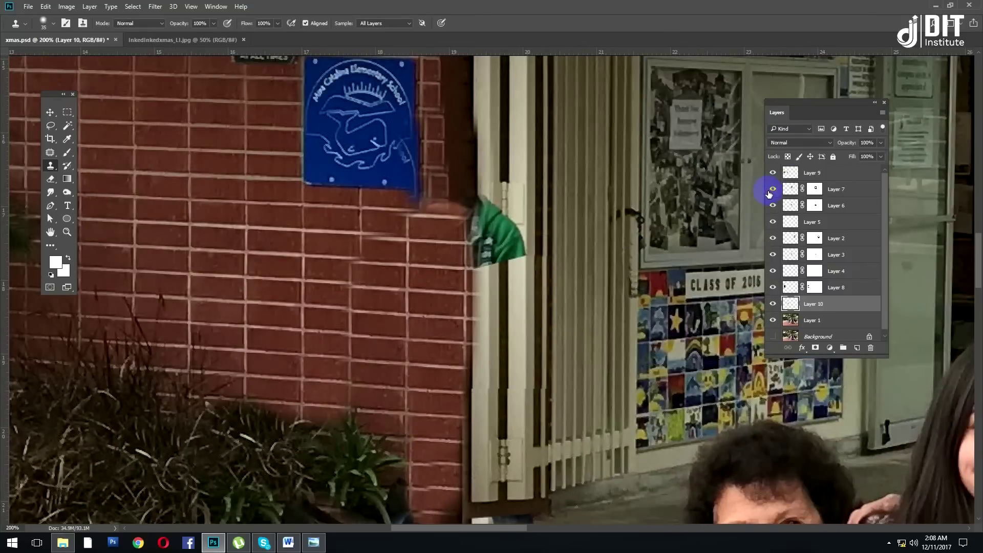
Stamp visible layers into Layer 11 and clone door-frame texture over the dark edge and green jacket.
key(ctrl+shift+alt+e)
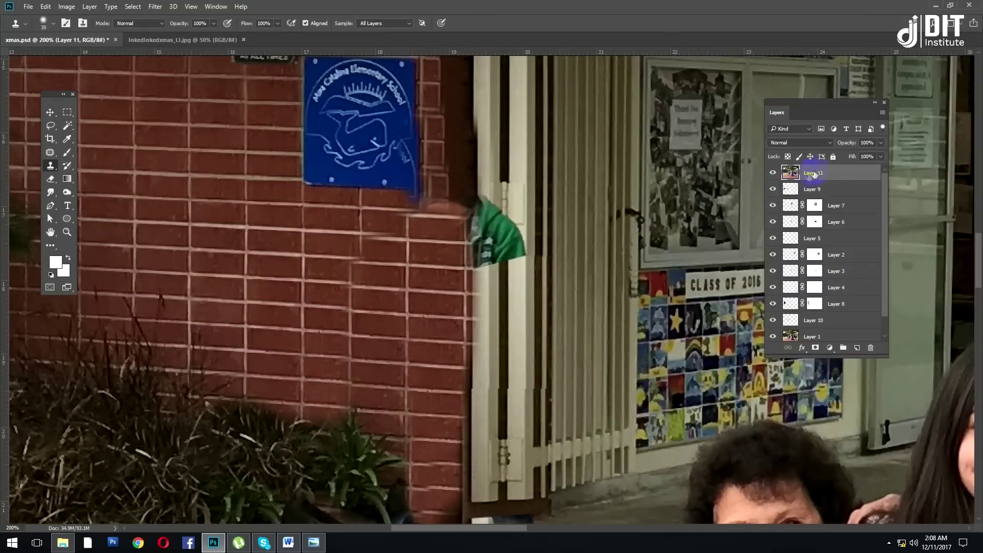
key(ctrl+plus)
drag(446, 136, 446, 214)
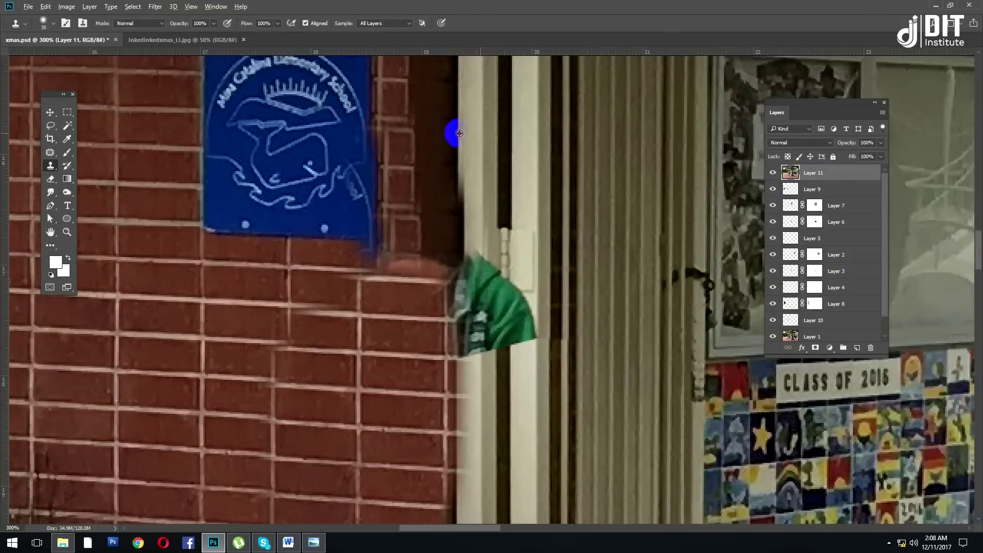
drag(500, 428, 471, 387)
drag(475, 443, 530, 381)
drag(507, 344, 512, 314)
scroll(557, 248, down, 1)
scroll(555, 286, down, 3)
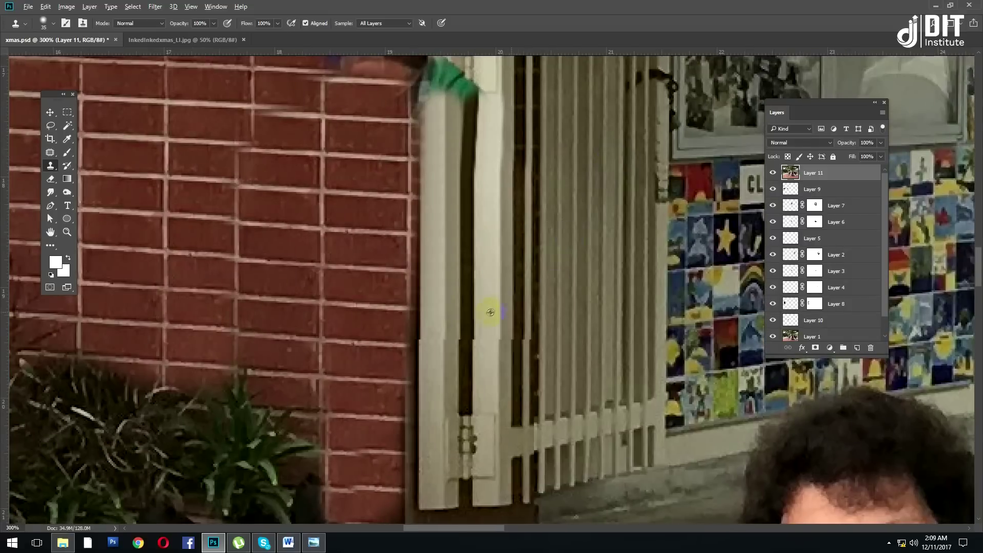
drag(525, 301, 526, 339)
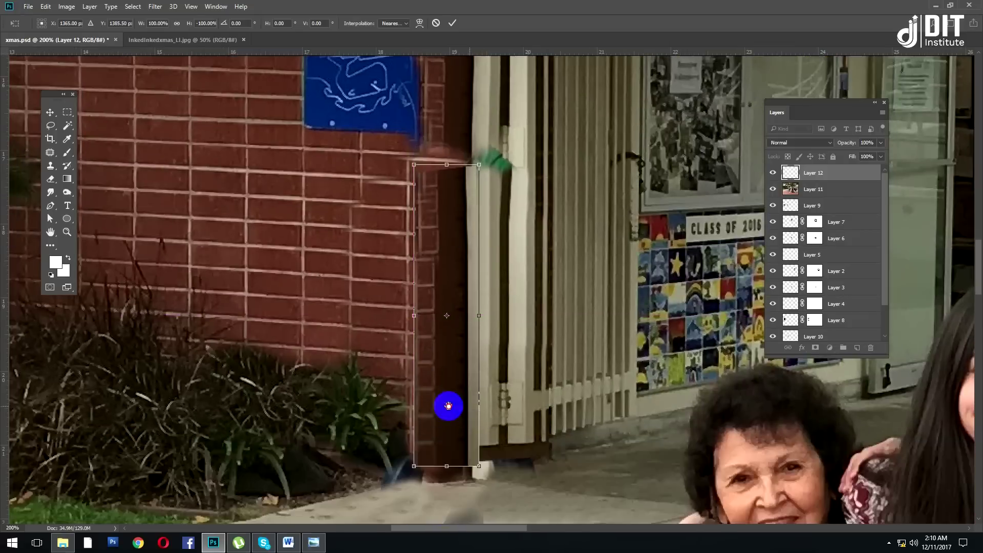
Stretch and rotate the copied door-edge strip, then move it beside the pillar.
drag(448, 406, 450, 340)
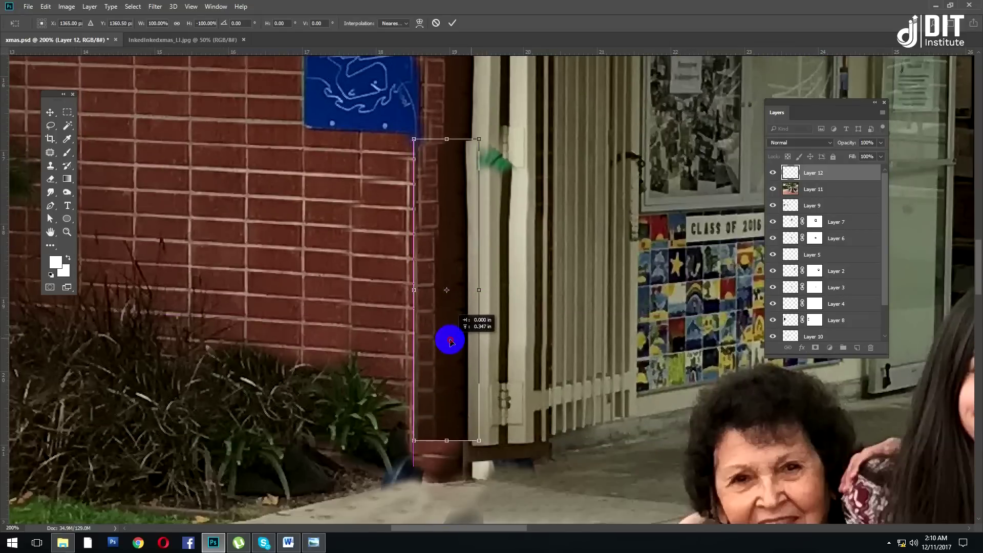
drag(497, 154, 491, 136)
key(Return)
key(p)
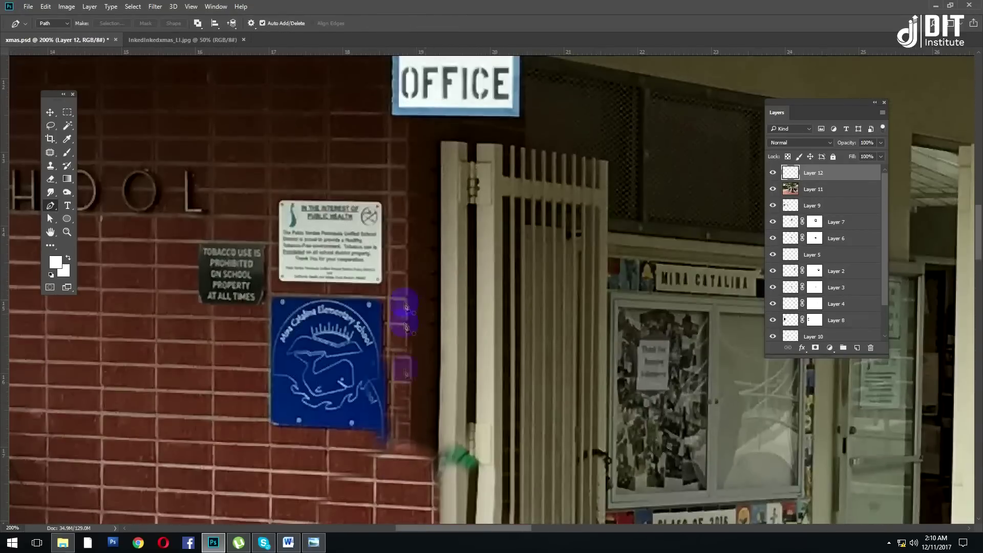
click(49, 112)
drag(417, 287, 439, 338)
Add a layer mask to the strip and brighten it with Levels 18/1.19/225.
click(815, 348)
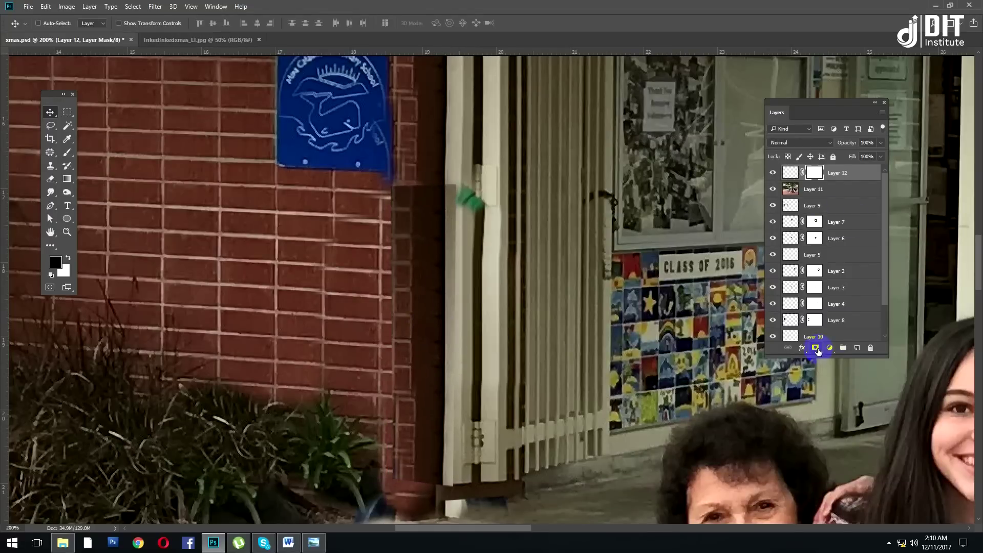
key(ctrl+l)
key(Escape)
click(791, 172)
key(ctrl+l)
drag(621, 178, 630, 178)
drag(750, 178, 736, 180)
key(Return)
click(814, 172)
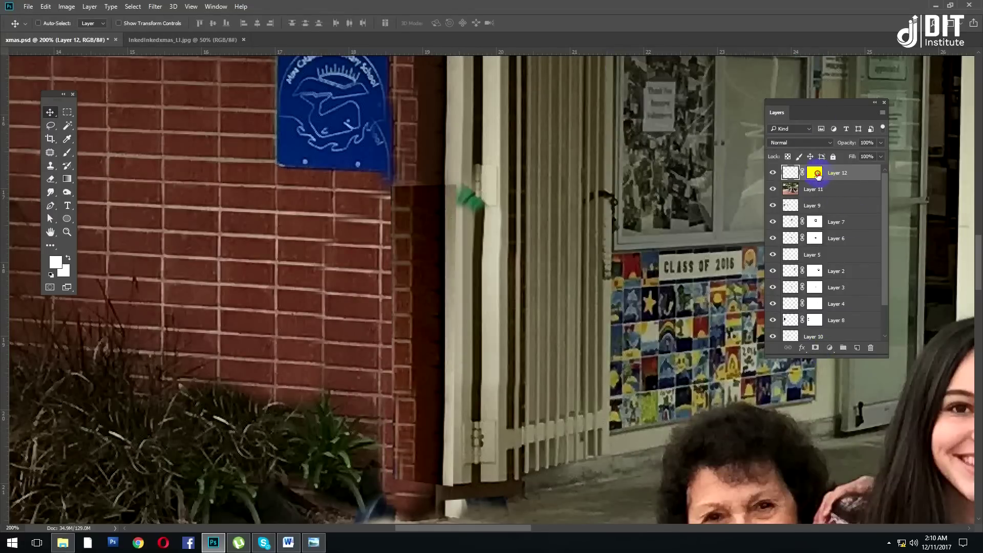
Paint black on the mask to hide the dark post and reveal the bricks.
key(b)
right_click(597, 149)
key(Escape)
mouse_move(460, 214)
mouse_down()
mouse_move(384, 198)
mouse_move(391, 461)
mouse_move(396, 278)
mouse_up()
Return to the Clone Stamp and check the scene zoomed out and back at 100%.
key(s)
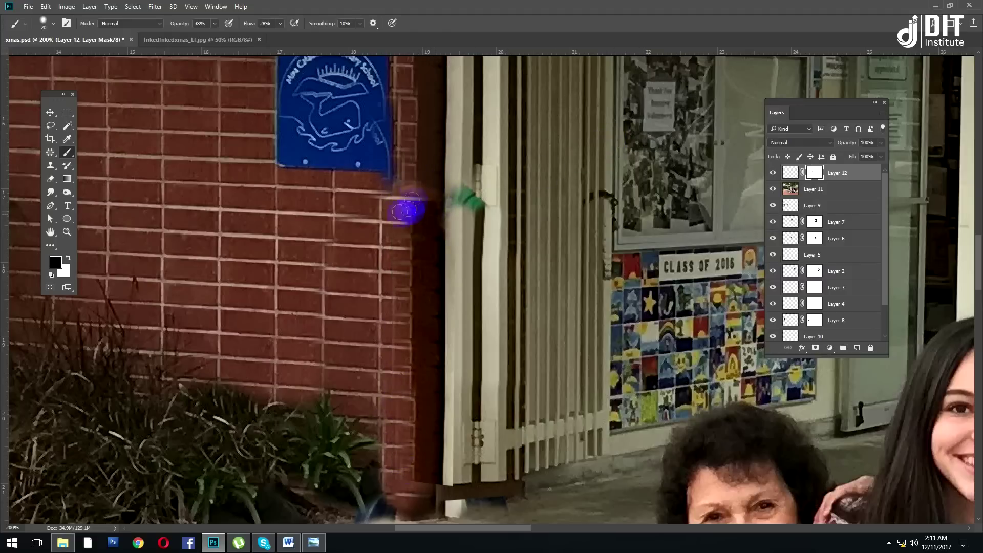
right_click(416, 192)
key(Return)
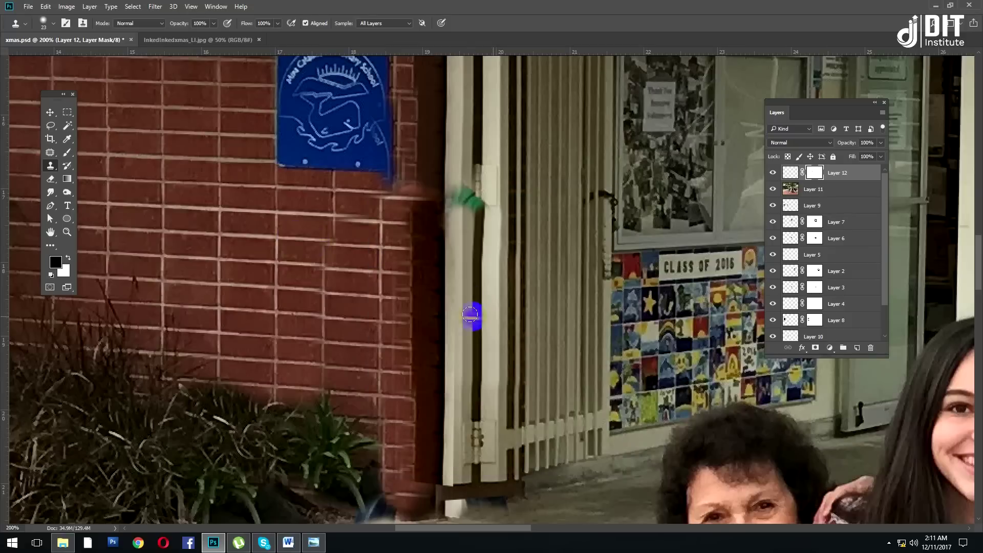
scroll(471, 328, down, 5)
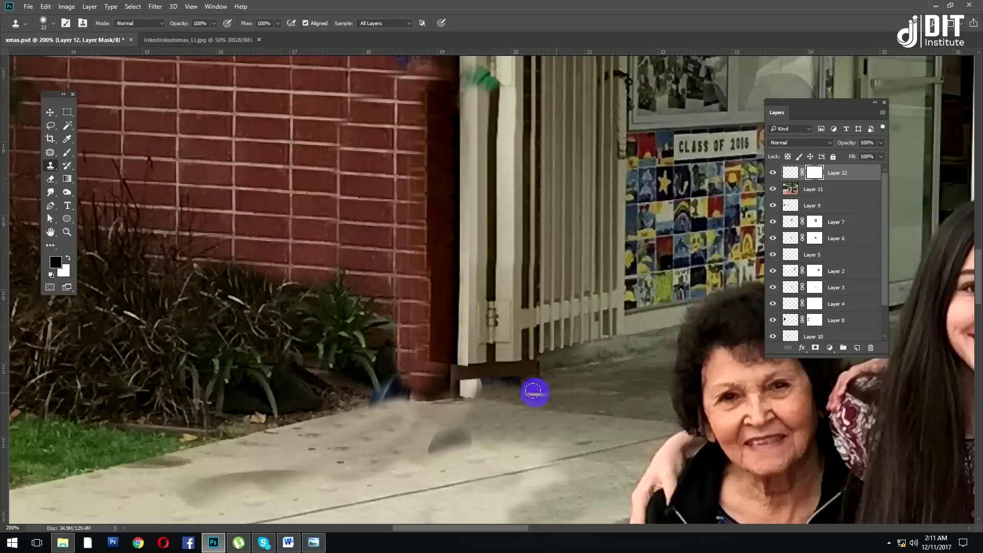
key(ctrl+minus)
key(ctrl+minus)
key(ctrl+minus)
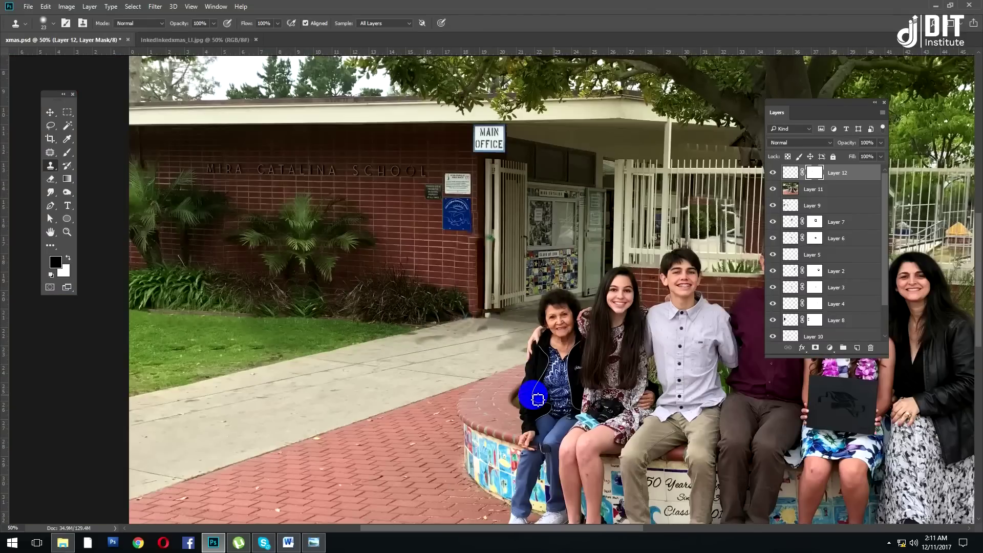
key(ctrl+plus)
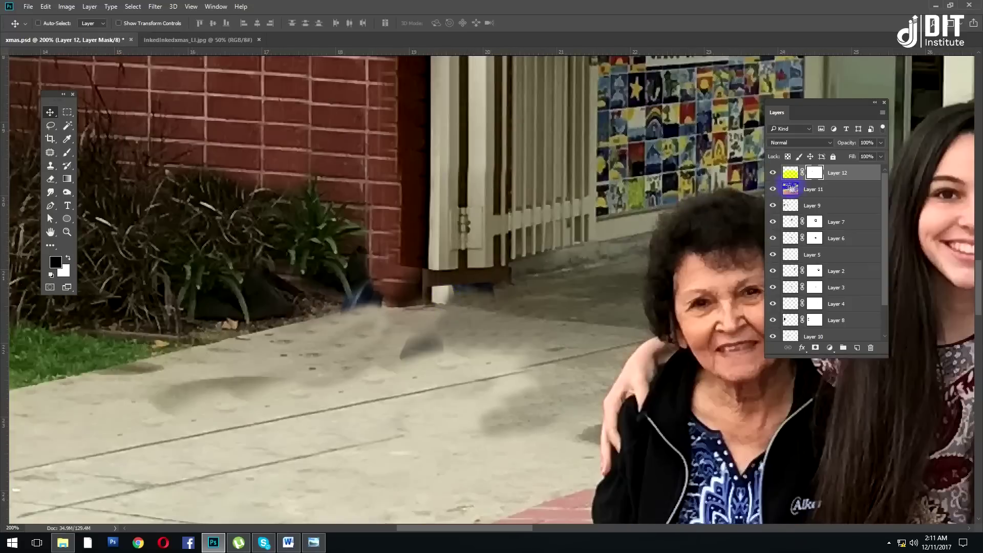
Patch the pavement smudge and clone over the plant base, gate base and its shadow.
click(814, 189)
mouse_move(425, 320)
mouse_down()
mouse_move(323, 357)
mouse_move(470, 329)
mouse_up()
key(ctrl+d)
key(s)
mouse_move(362, 313)
mouse_down()
mouse_move(335, 296)
mouse_move(374, 298)
mouse_move(331, 330)
mouse_up()
mouse_move(495, 292)
mouse_down()
mouse_move(509, 274)
mouse_move(443, 290)
mouse_up()
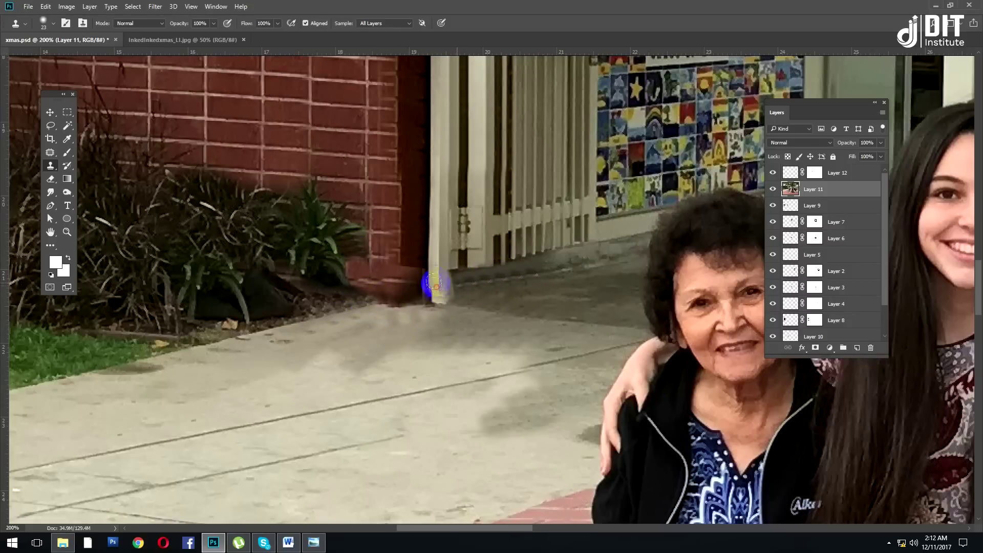
mouse_move(500, 301)
mouse_down()
mouse_move(437, 292)
mouse_move(408, 266)
mouse_move(391, 281)
mouse_move(359, 255)
mouse_move(369, 278)
mouse_move(379, 229)
mouse_move(393, 273)
mouse_up()
scroll(384, 343, up, 5)
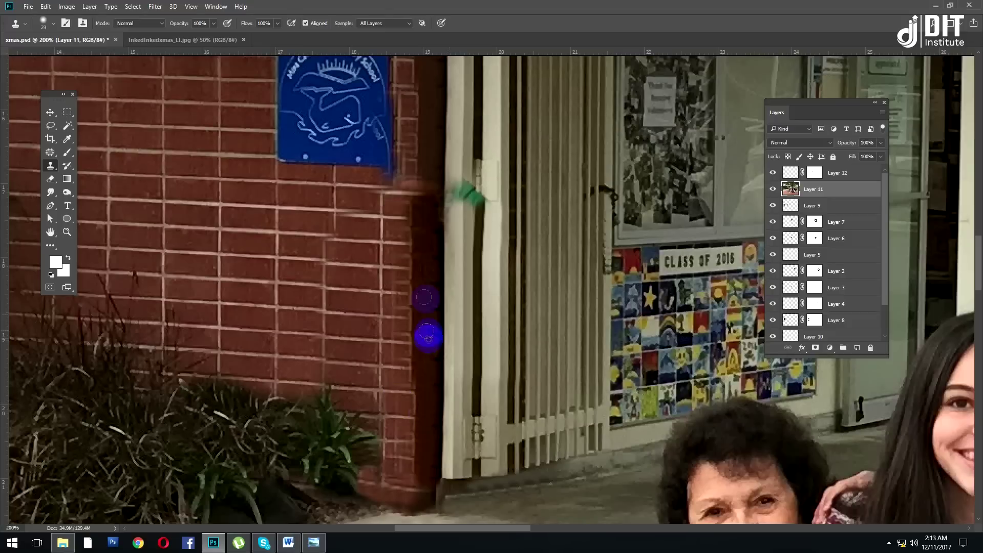
Stamp visible layers, copy a marquee strip of the wall edge, flip it vertically and place it below.
key(m)
click(835, 173)
key(ctrl+shift+alt+e)
drag(449, 107, 494, 177)
key(ctrl+j)
key(ctrl+t)
right_click(484, 155)
click(527, 310)
drag(495, 149, 496, 236)
key(Return)
Mask the flipped strip, stamp visible again and clone brick along the wall edge below the blue sign.
key(v)
click(814, 350)
key(b)
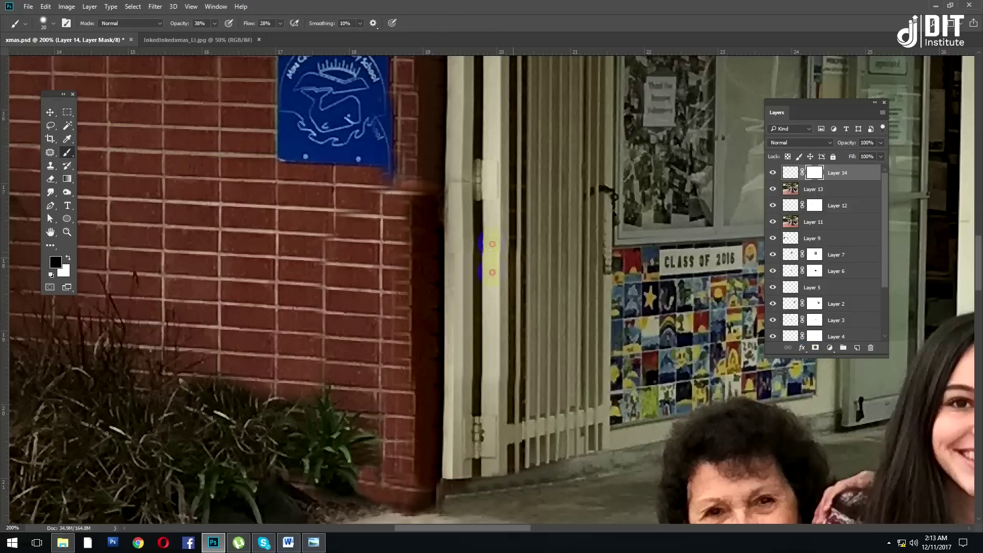
key(ctrl+alt+shift+e)
key(s)
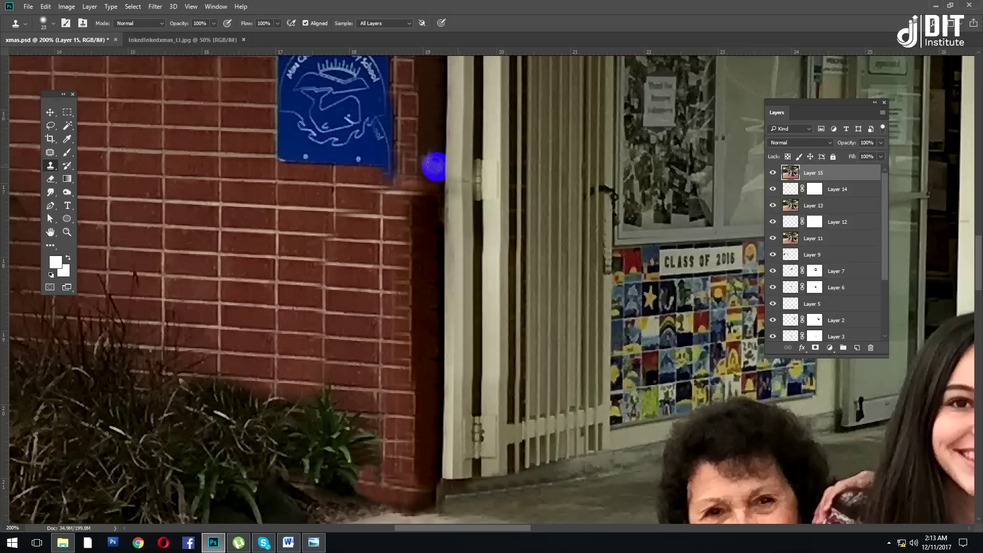
mouse_move(419, 270)
mouse_down()
mouse_move(424, 391)
mouse_move(413, 182)
mouse_move(382, 191)
mouse_move(381, 203)
mouse_move(384, 165)
mouse_move(366, 226)
mouse_move(328, 248)
mouse_move(356, 228)
mouse_move(294, 213)
mouse_move(340, 213)
mouse_move(294, 197)
mouse_move(321, 199)
mouse_up()
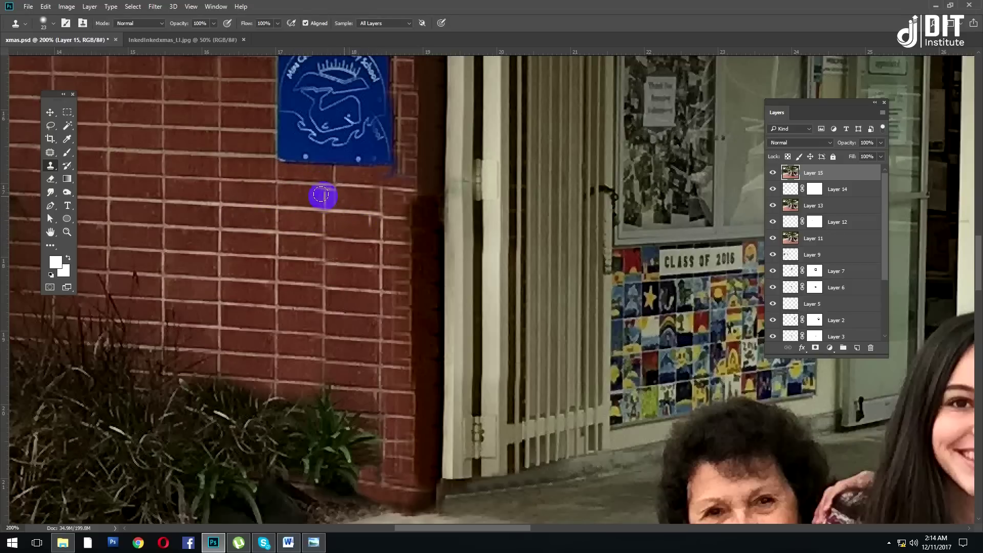
alt+click(162, 200)
mouse_move(328, 206)
mouse_down()
mouse_move(404, 178)
mouse_move(406, 344)
mouse_move(410, 299)
mouse_move(447, 293)
mouse_up()
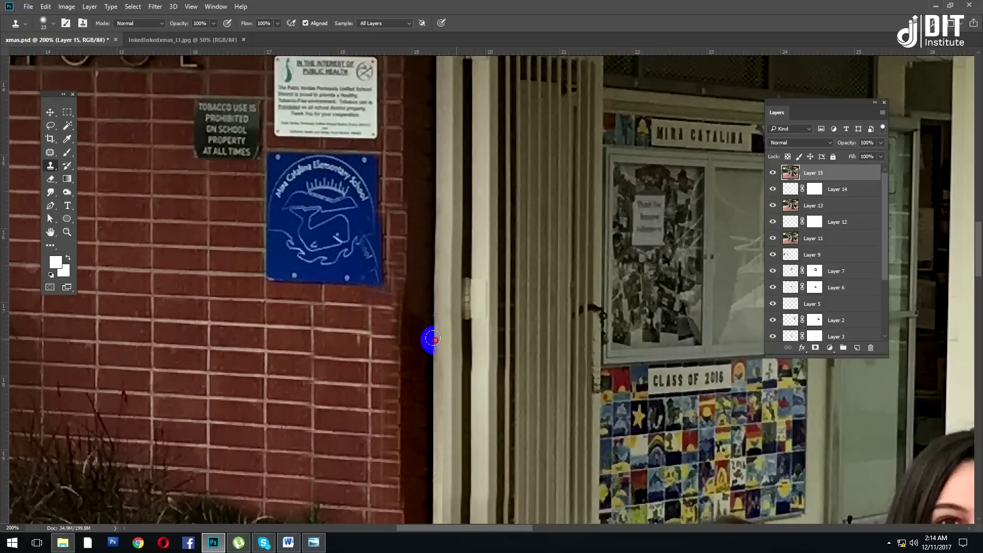
drag(430, 338, 437, 461)
key(ctrl+minus)
key(ctrl+minus)
key(ctrl+minus)
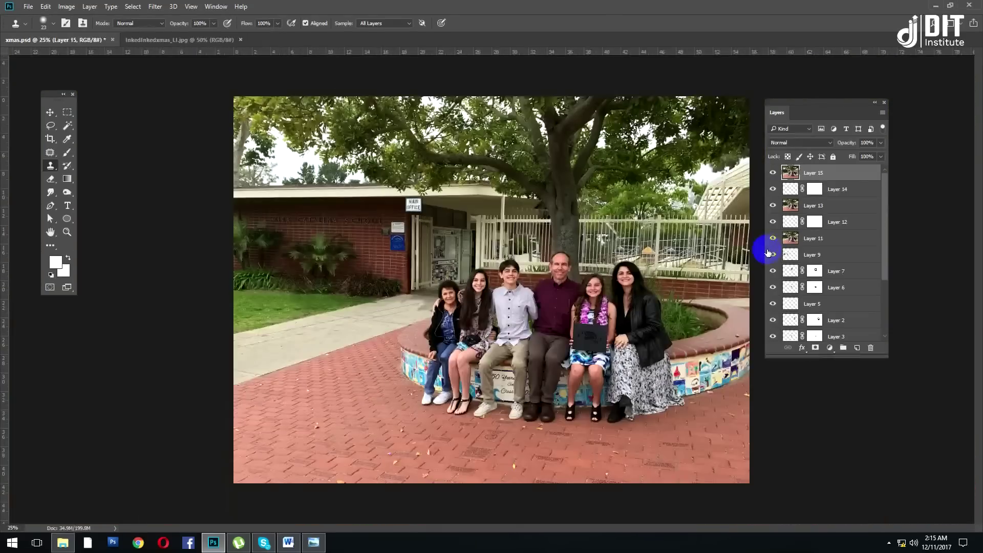
Apply a small Levels tweak, then group the earlier retouch layers into Group 1.
key(ctrl+l)
drag(748, 178, 691, 160)
key(Return)
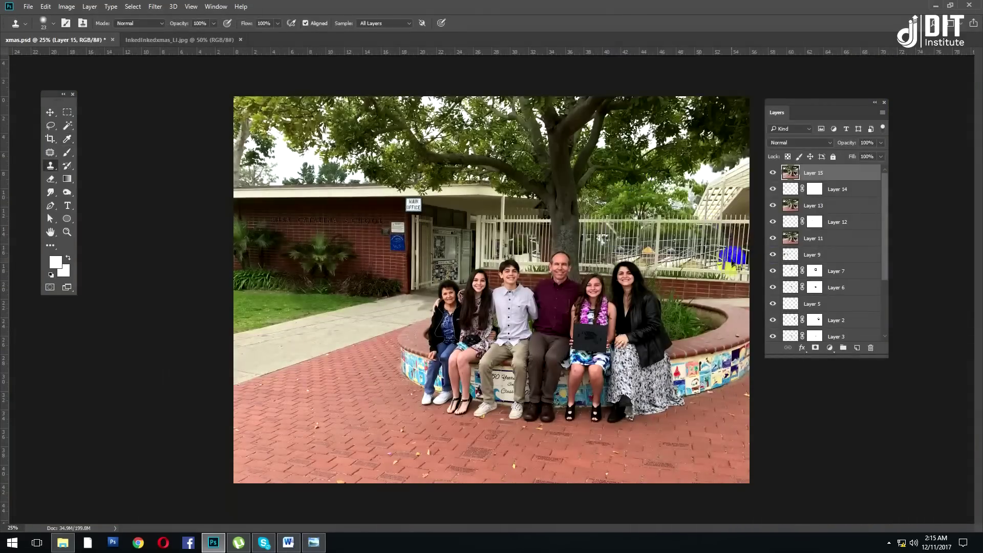
key(ctrl+plus)
scroll(833, 256, down, 3)
click(835, 317)
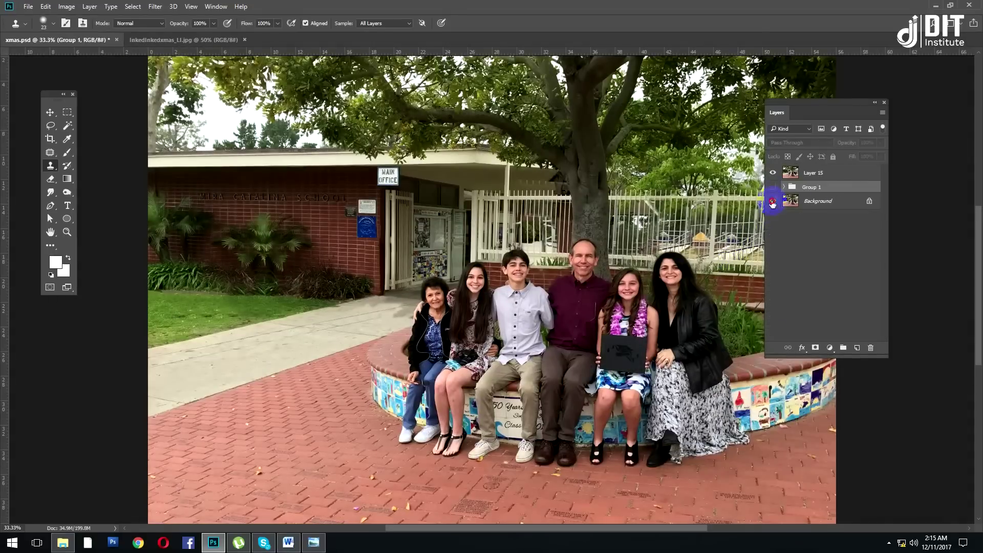
click(773, 175)
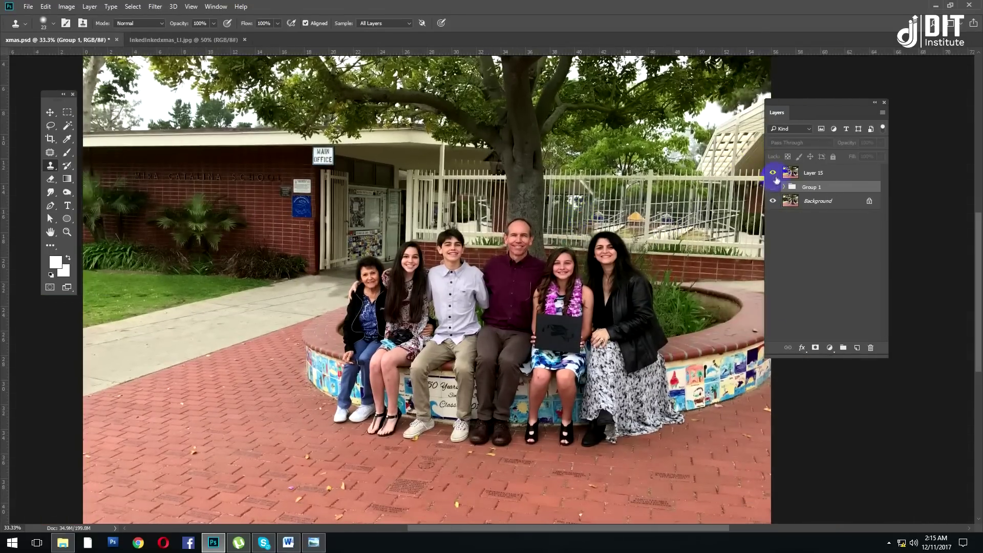
Compare Layer 15 on and off, then clone softly over sidewalk stains at 38% flow, 24% opacity.
click(775, 175)
click(776, 176)
click(776, 176)
click(777, 176)
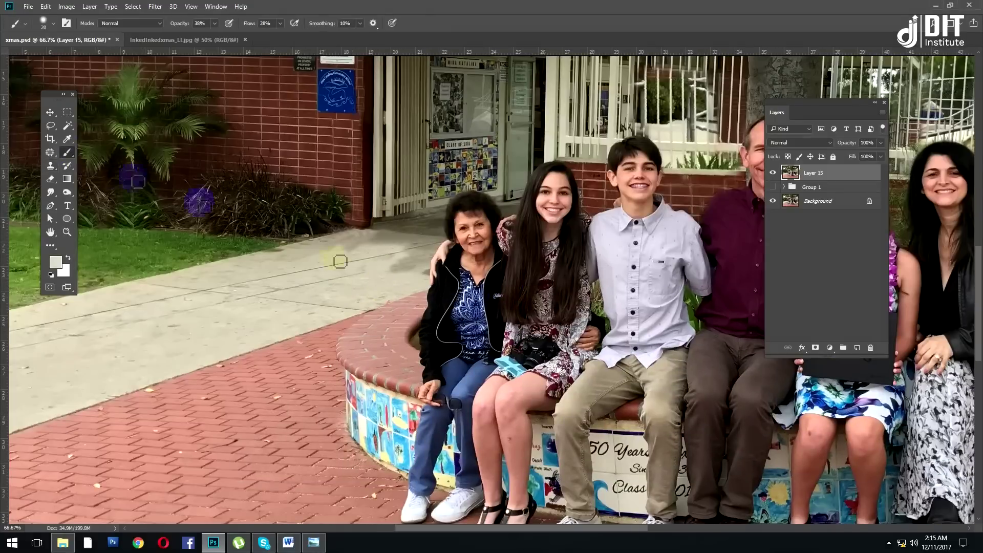
drag(277, 23, 273, 33)
drag(214, 23, 178, 36)
drag(308, 265, 387, 239)
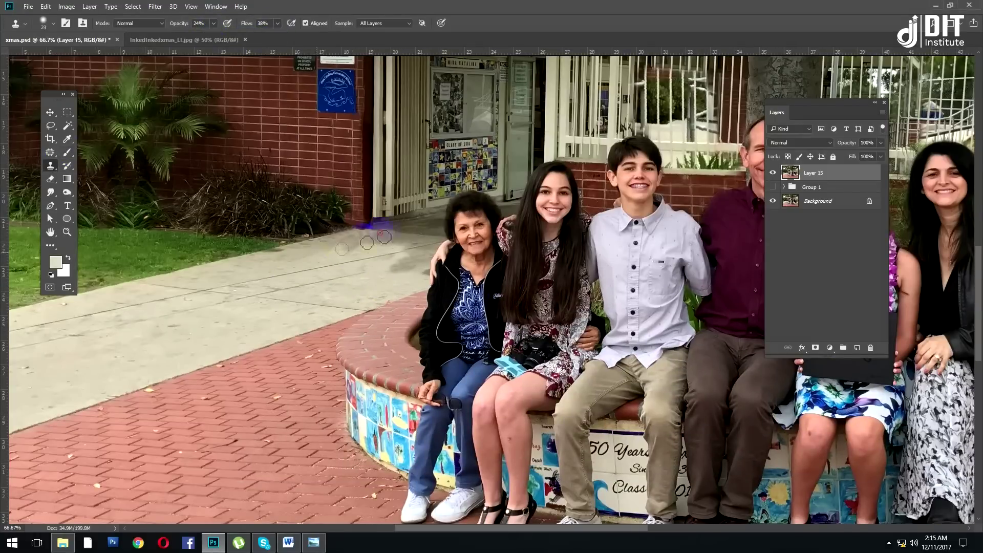
Enlarge the clone brush to 70 and clone a fresh sidewalk source over the remaining patch.
right_click(341, 244)
drag(381, 267, 391, 266)
key(Return)
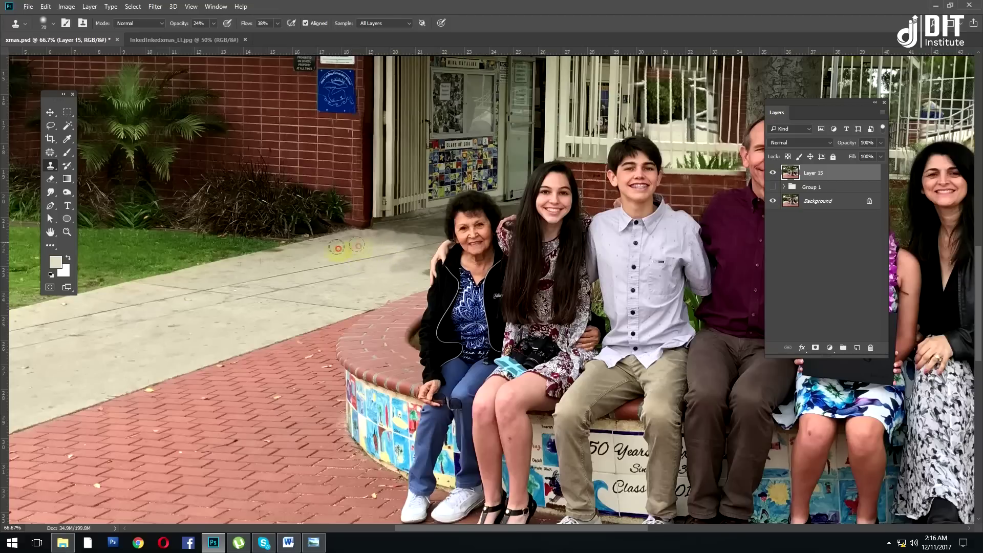
alt+click(274, 303)
click(222, 312)
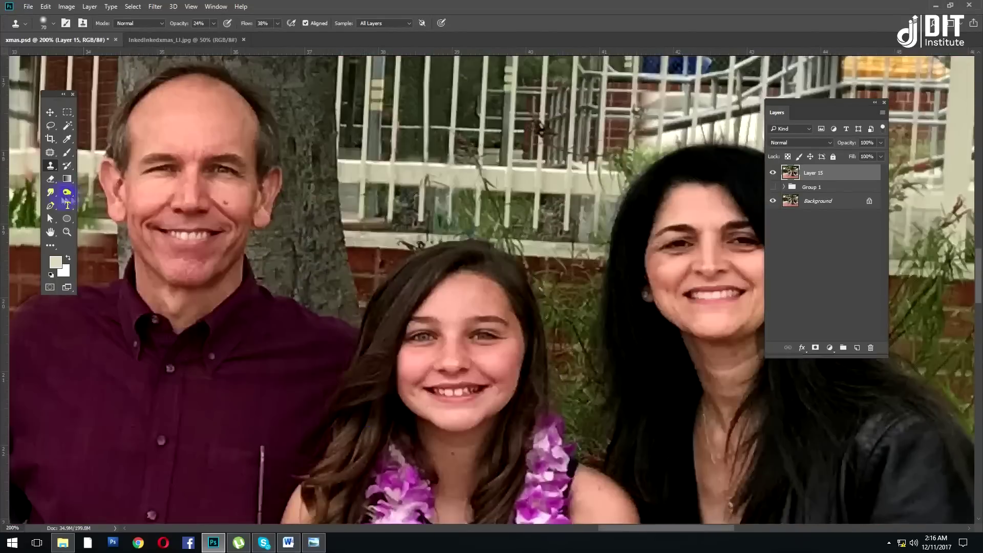
click(158, 24)
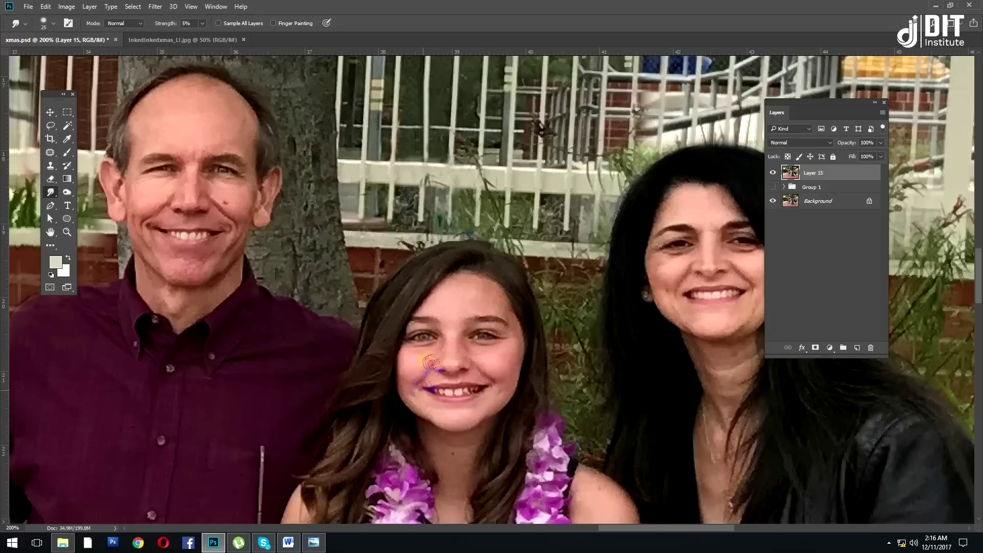
Apply Imagenomic Noiseware to a duplicate of Layer 15 and check it at fit and 100%.
key(ctrl+j)
click(155, 6)
mouse_move(163, 207)
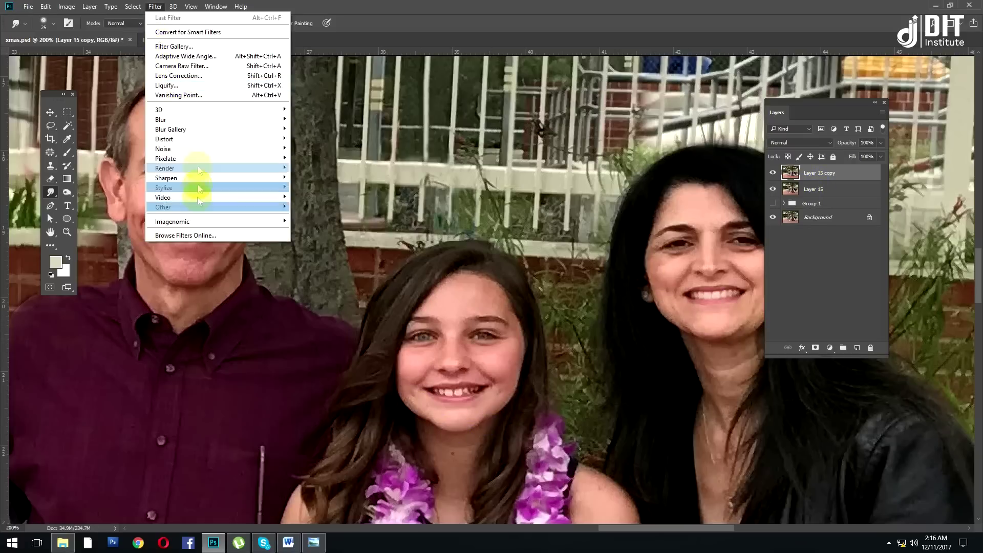
click(347, 219)
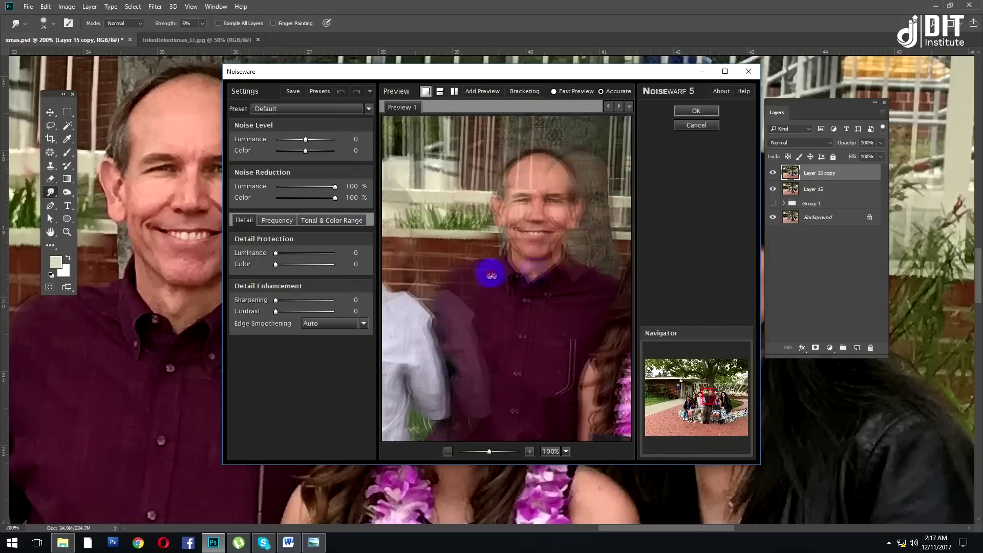
click(683, 115)
key(ctrl+0)
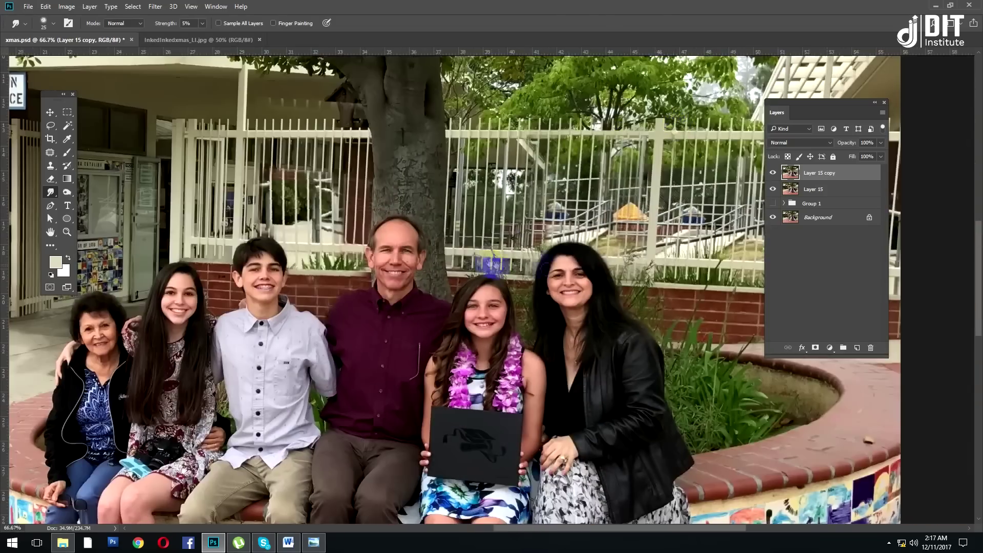
key(ctrl+1)
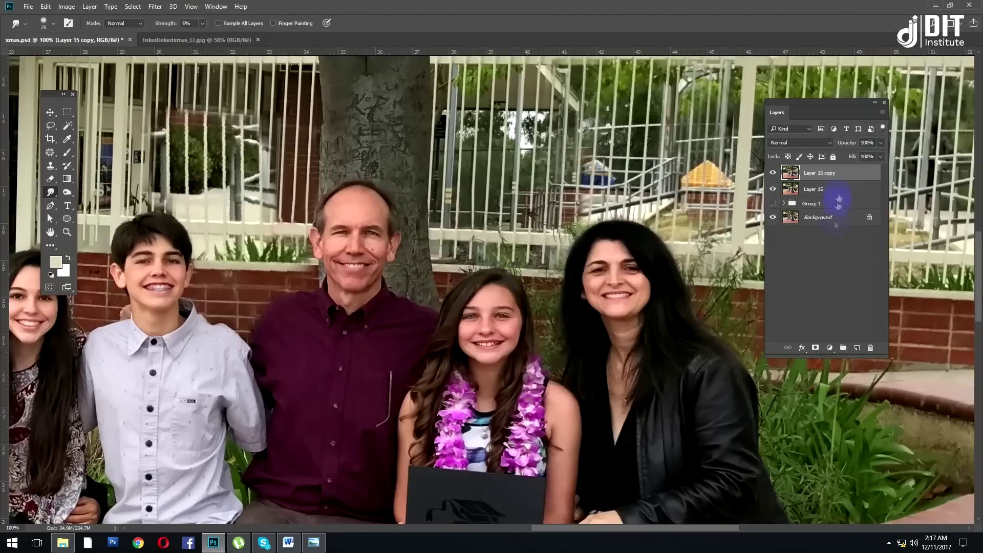
Add a white layer mask to the noise-reduced copy and ready a low-flow brush.
click(815, 348)
key(b)
right_click(509, 278)
key(Escape)
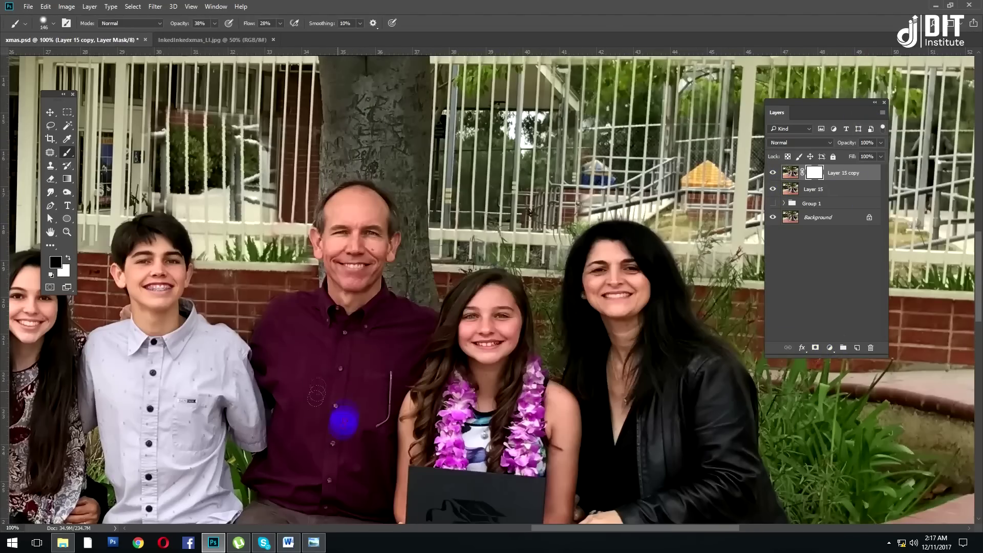
click(280, 23)
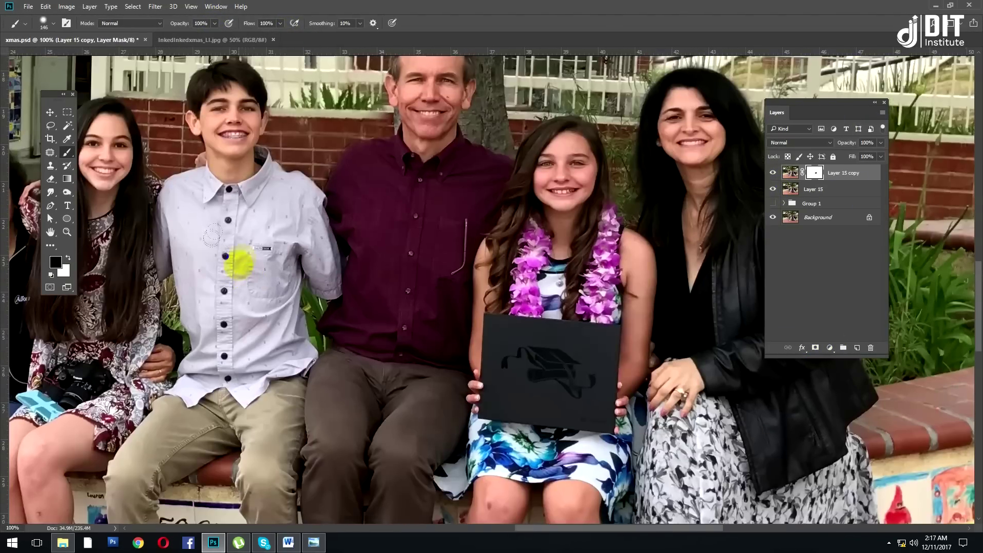
drag(153, 486, 401, 378)
drag(308, 410, 359, 194)
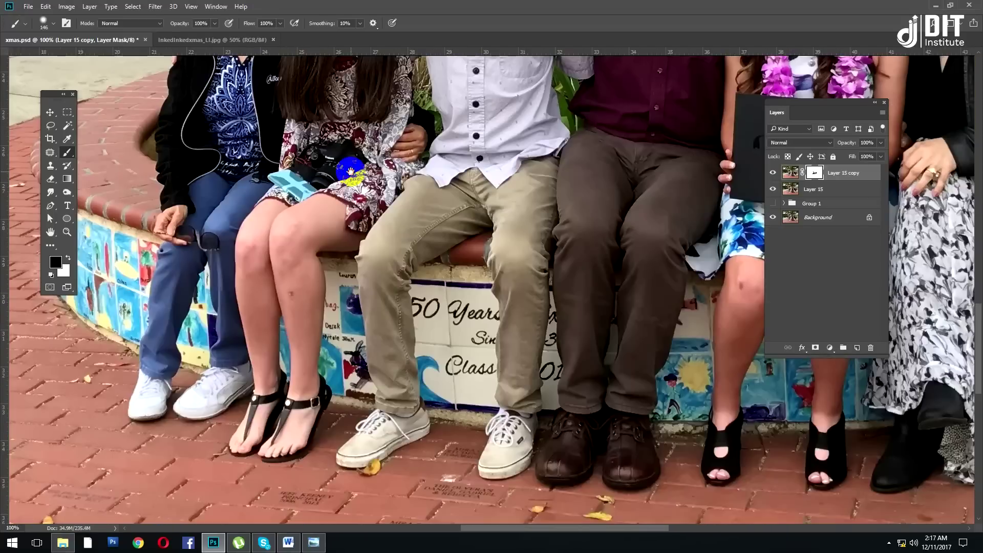
Patch out a blemish on the girl's leg on Layer 15.
click(813, 189)
key(j)
drag(292, 287, 299, 304)
click(791, 173)
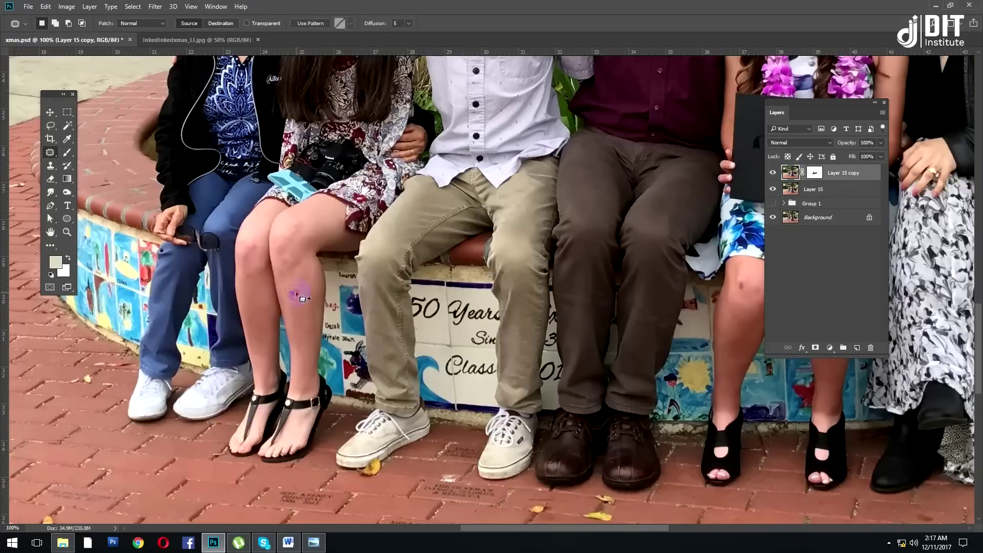
Paint the mask on the woman's jacket to restore its detail, then select both Layer 15 layers.
drag(577, 345, 597, 340)
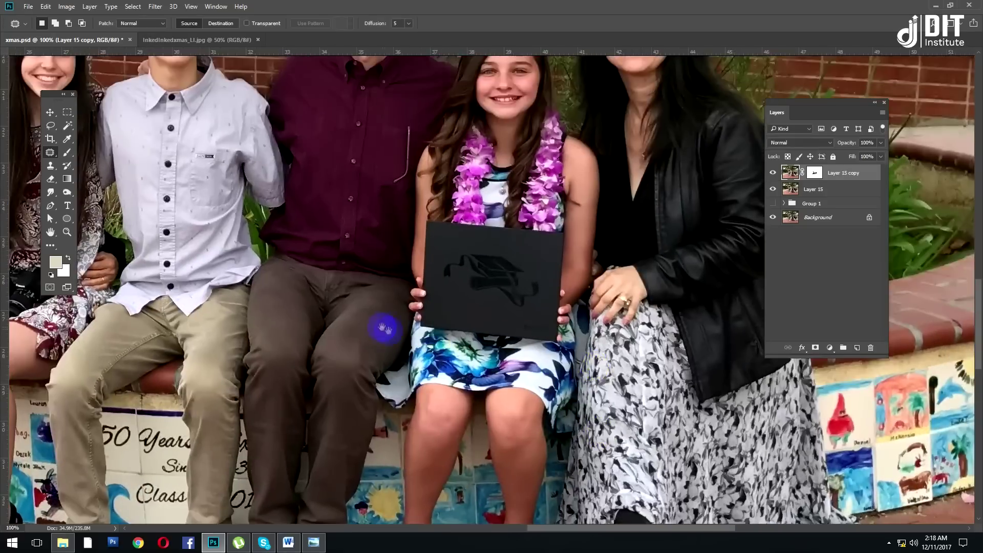
key(b)
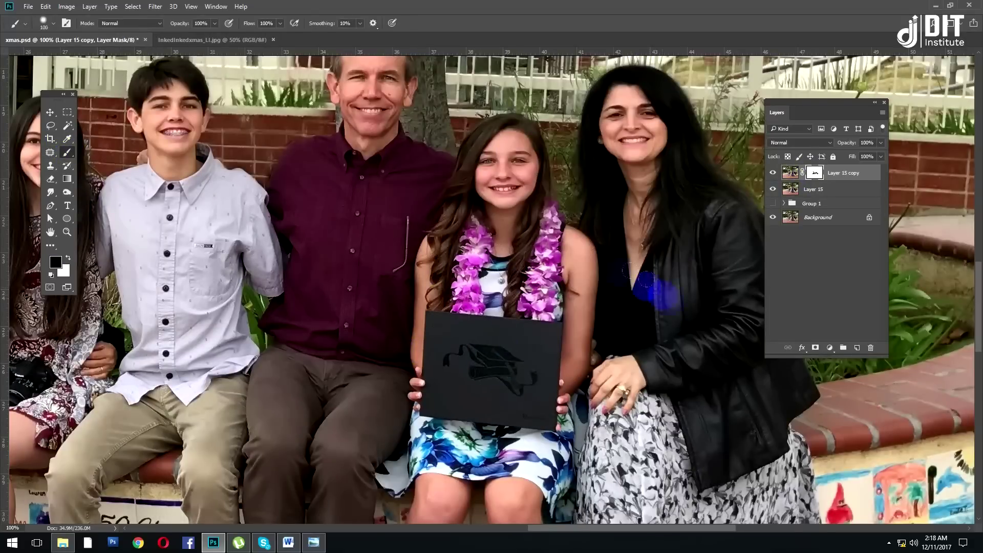
drag(642, 507, 466, 425)
key(ctrl+minus)
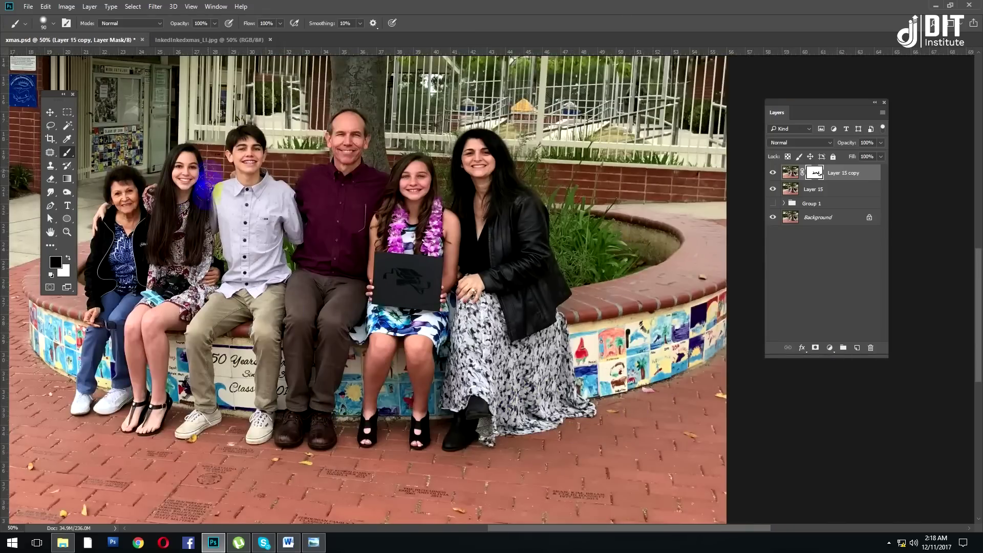
key(ctrl+plus)
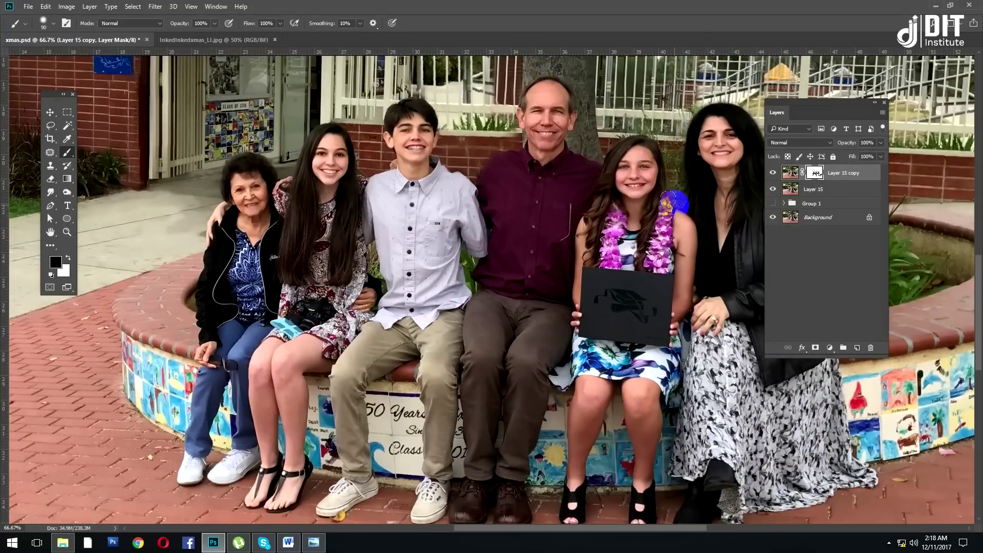
shift+click(846, 183)
Group Layer 15 and its copy into Group 2 and stamp a merged Layer 16 above it.
key(ctrl+g)
key(ctrl+alt+shift+e)
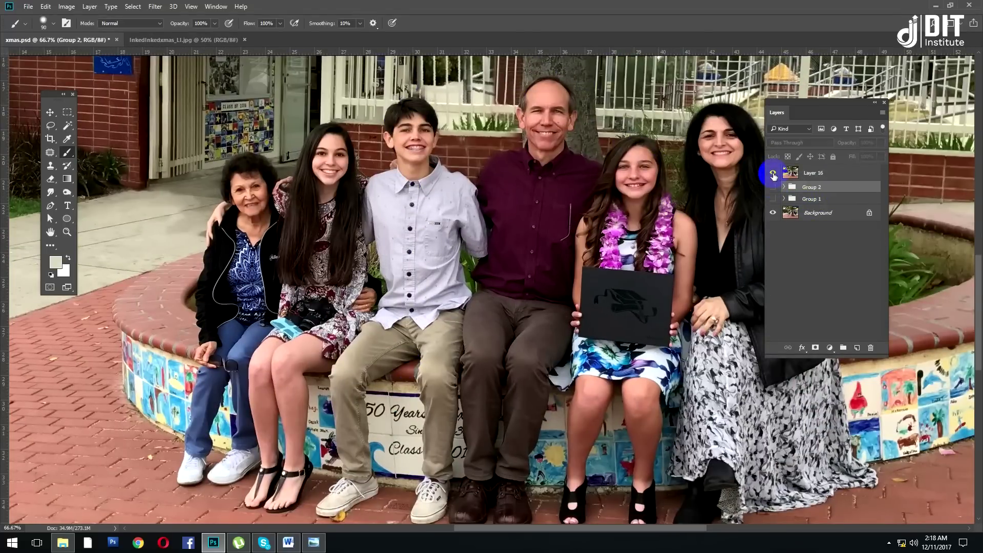
key(ctrl+minus)
key(ctrl+minus)
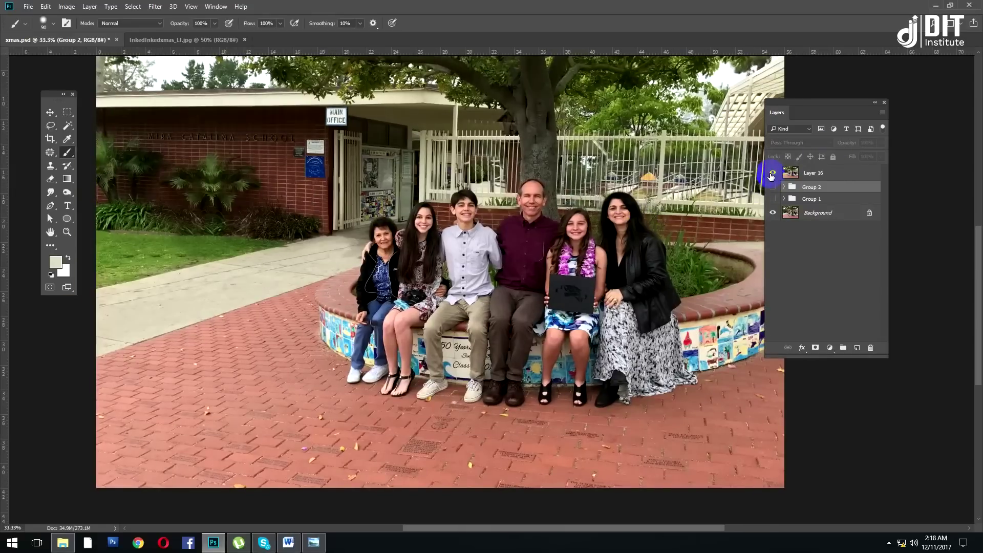